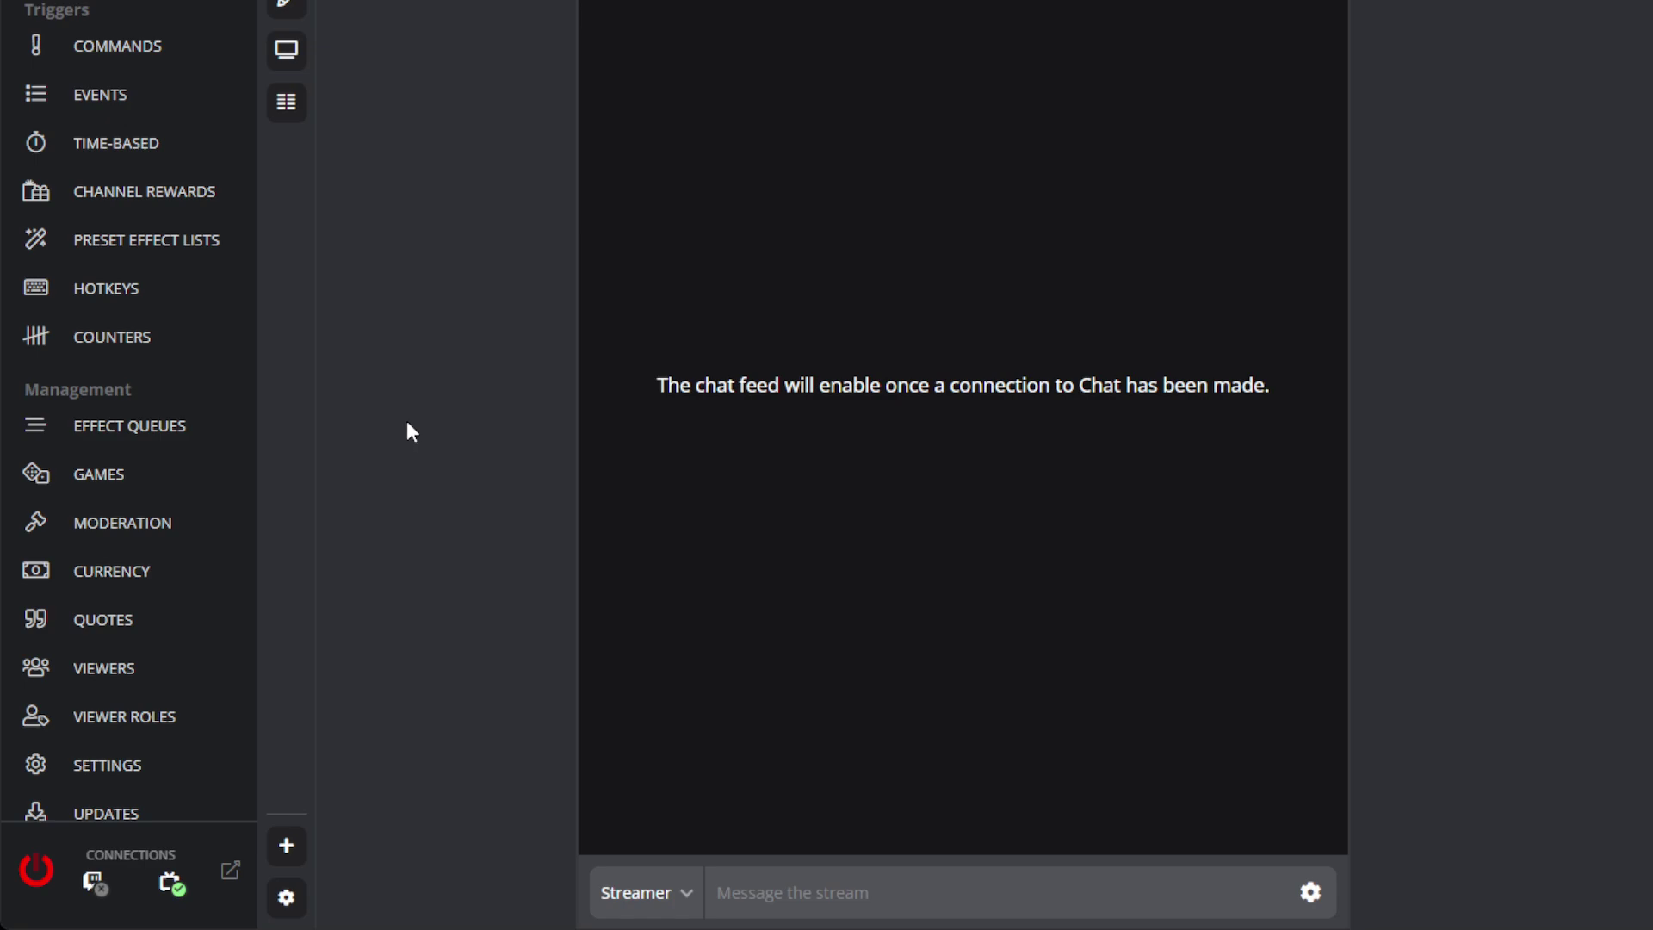
Examine the general, payout and role bonus settings of the check in currency and save it
click(135, 576)
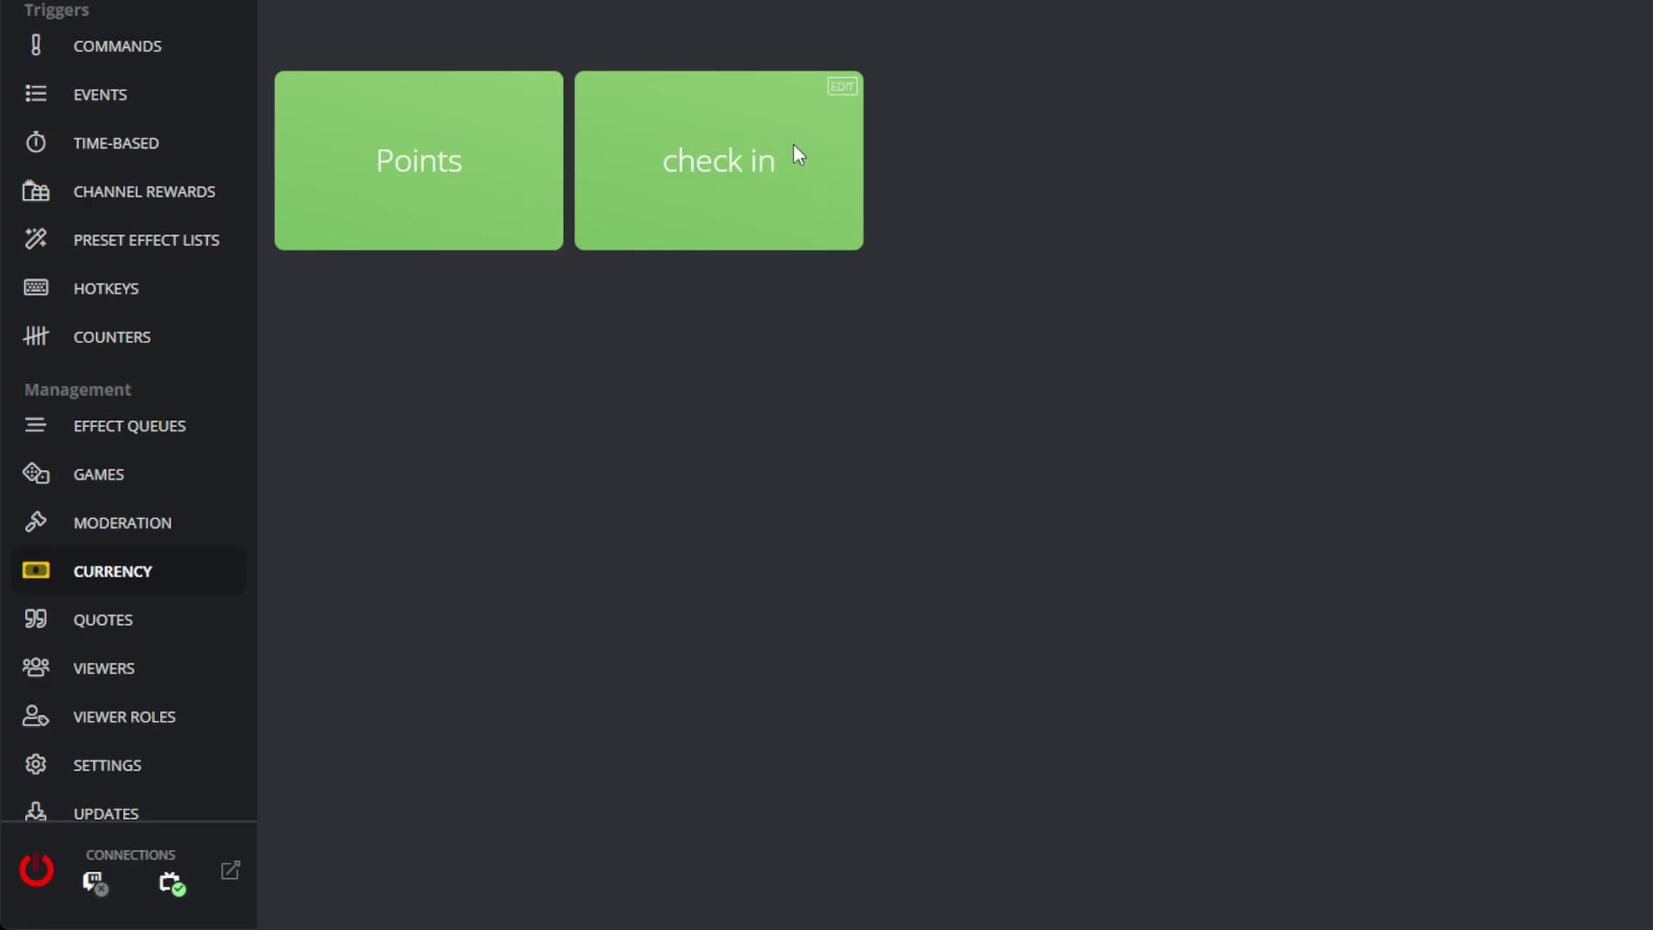
click(841, 88)
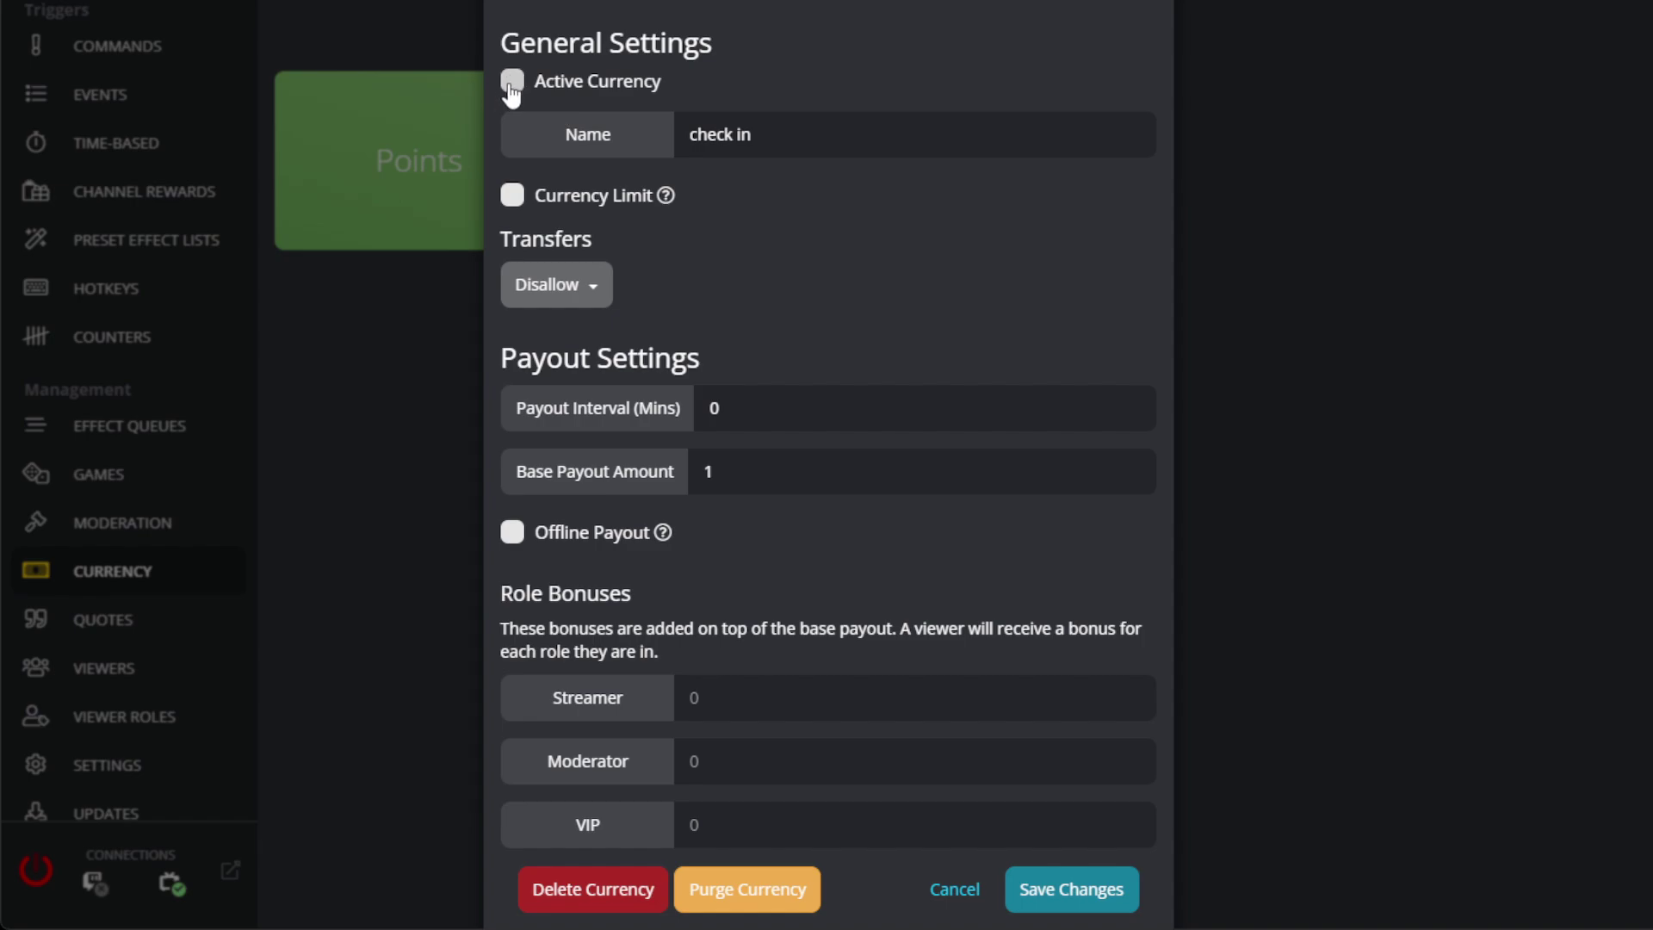
scroll(783, 192, down, 1)
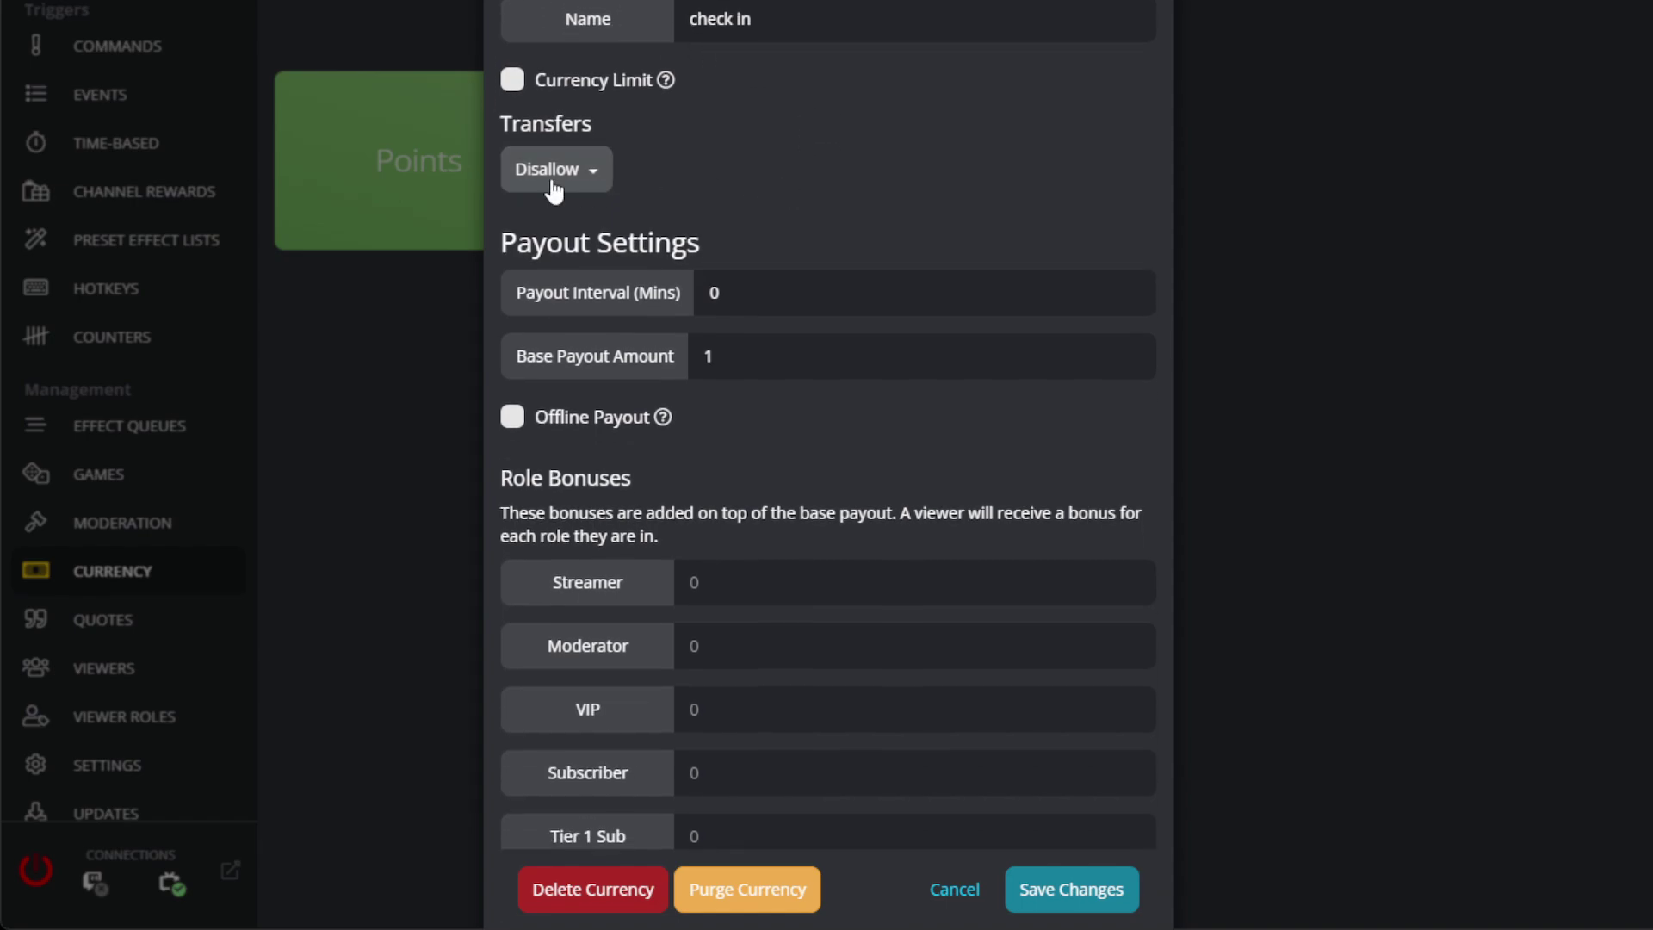
scroll(654, 189, down, 1)
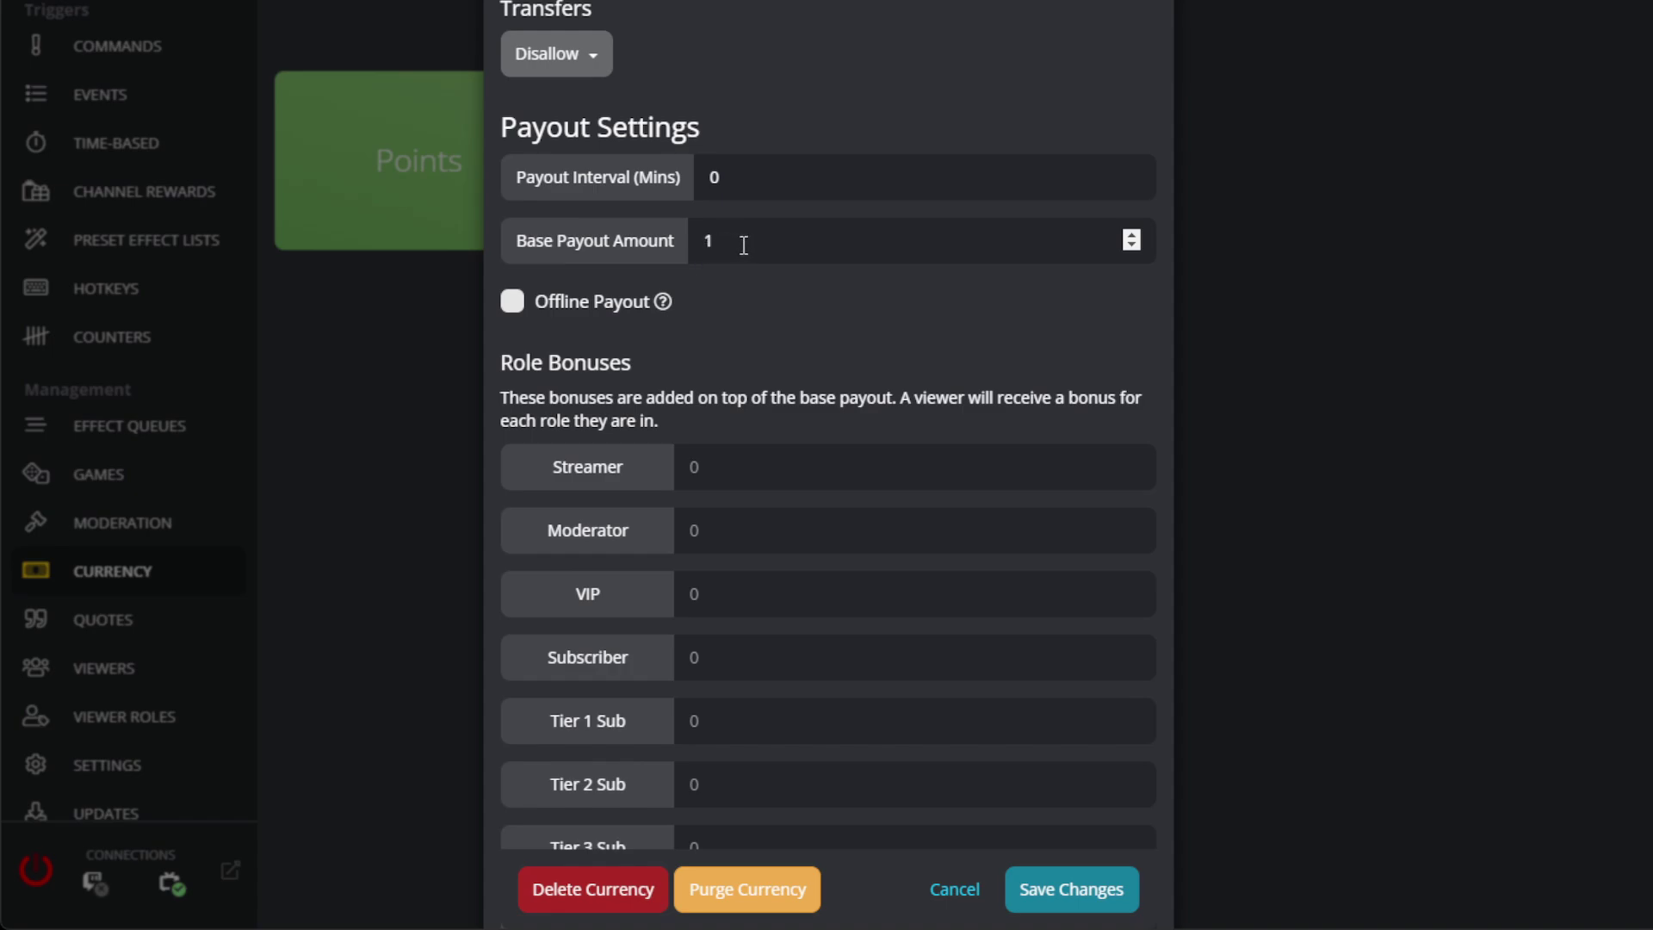
scroll(753, 230, up, 1)
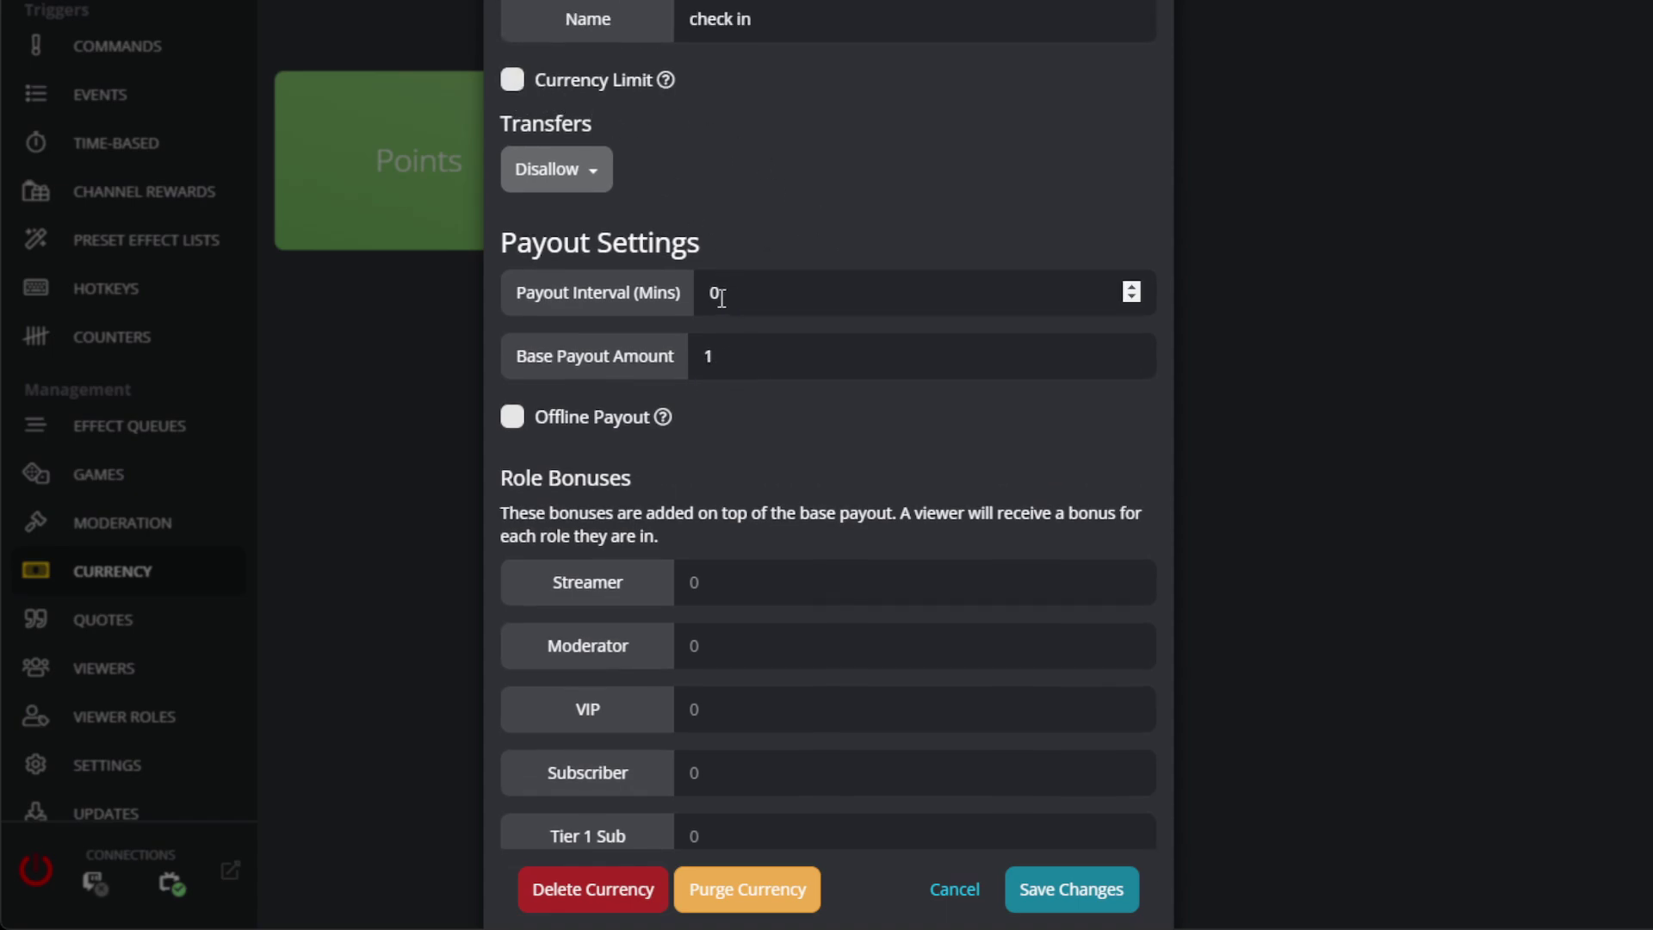
scroll(744, 291, down, 2)
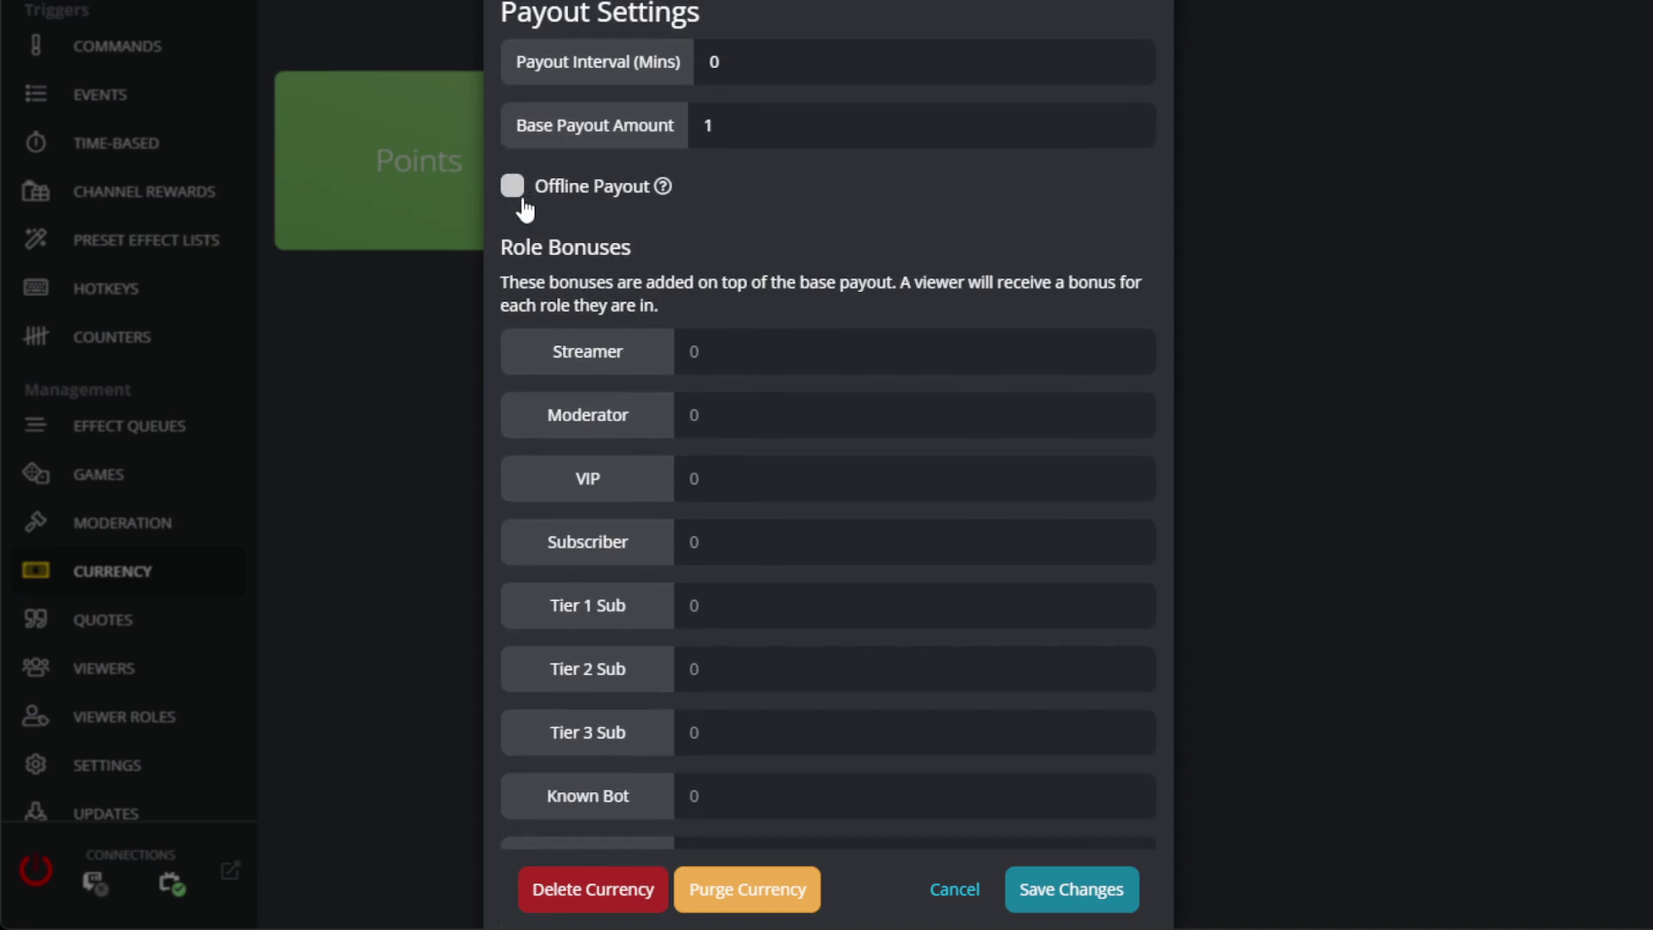
scroll(715, 192, down, 2)
scroll(754, 215, down, 2)
scroll(758, 310, up, 6)
scroll(815, 423, up, 1)
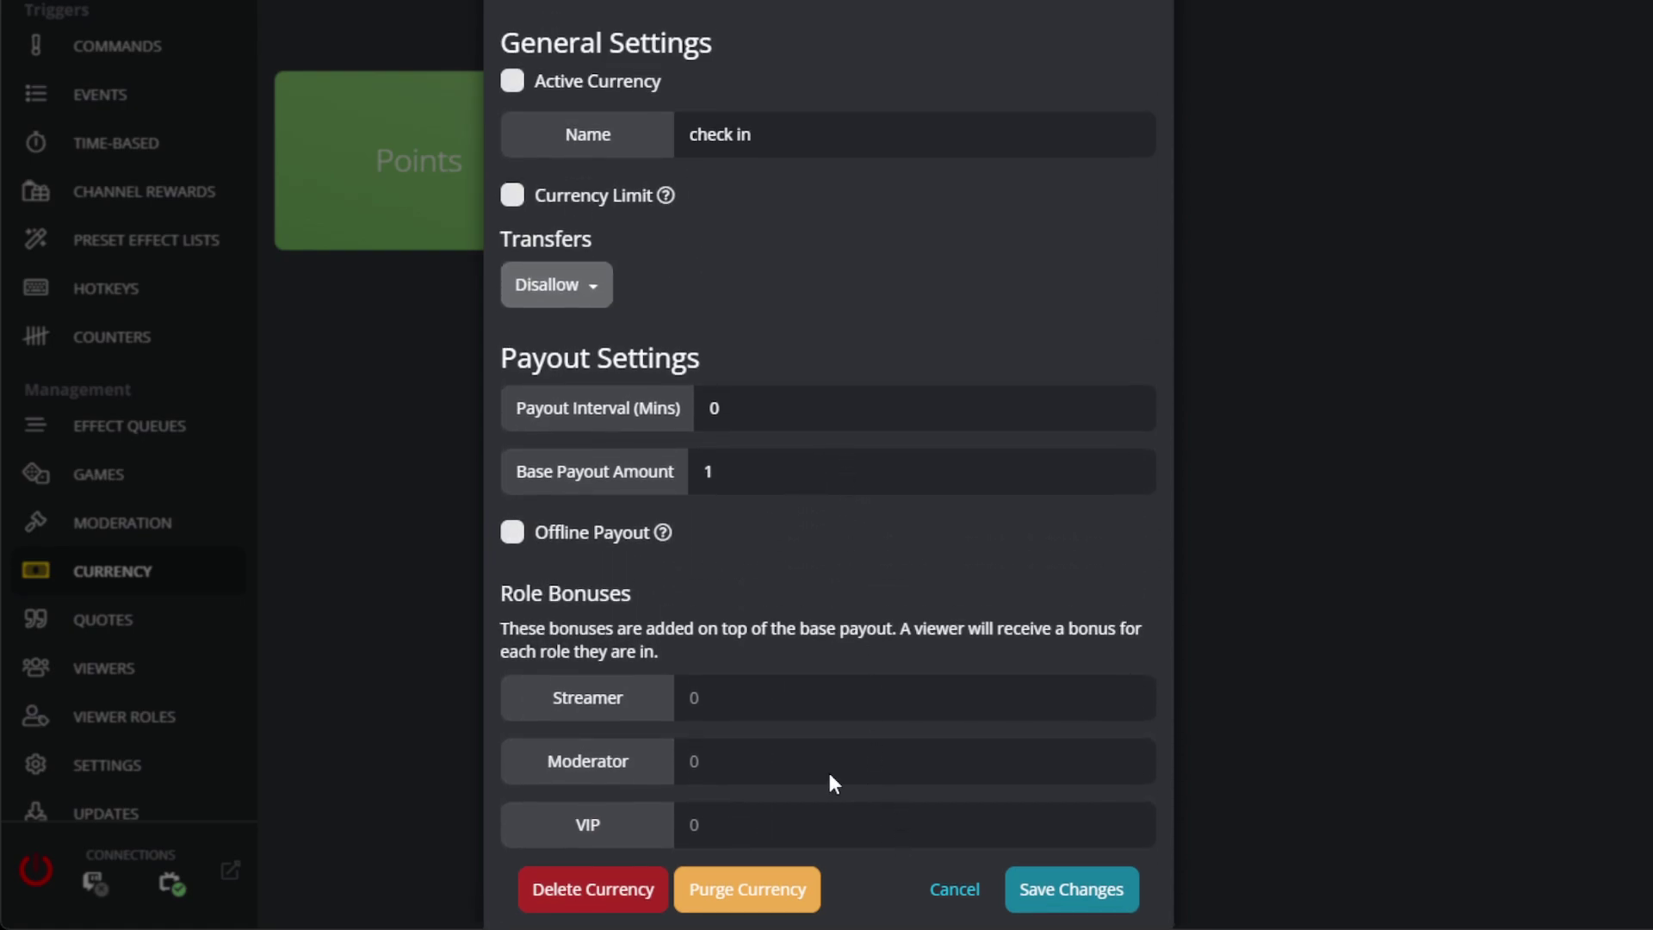
click(1054, 895)
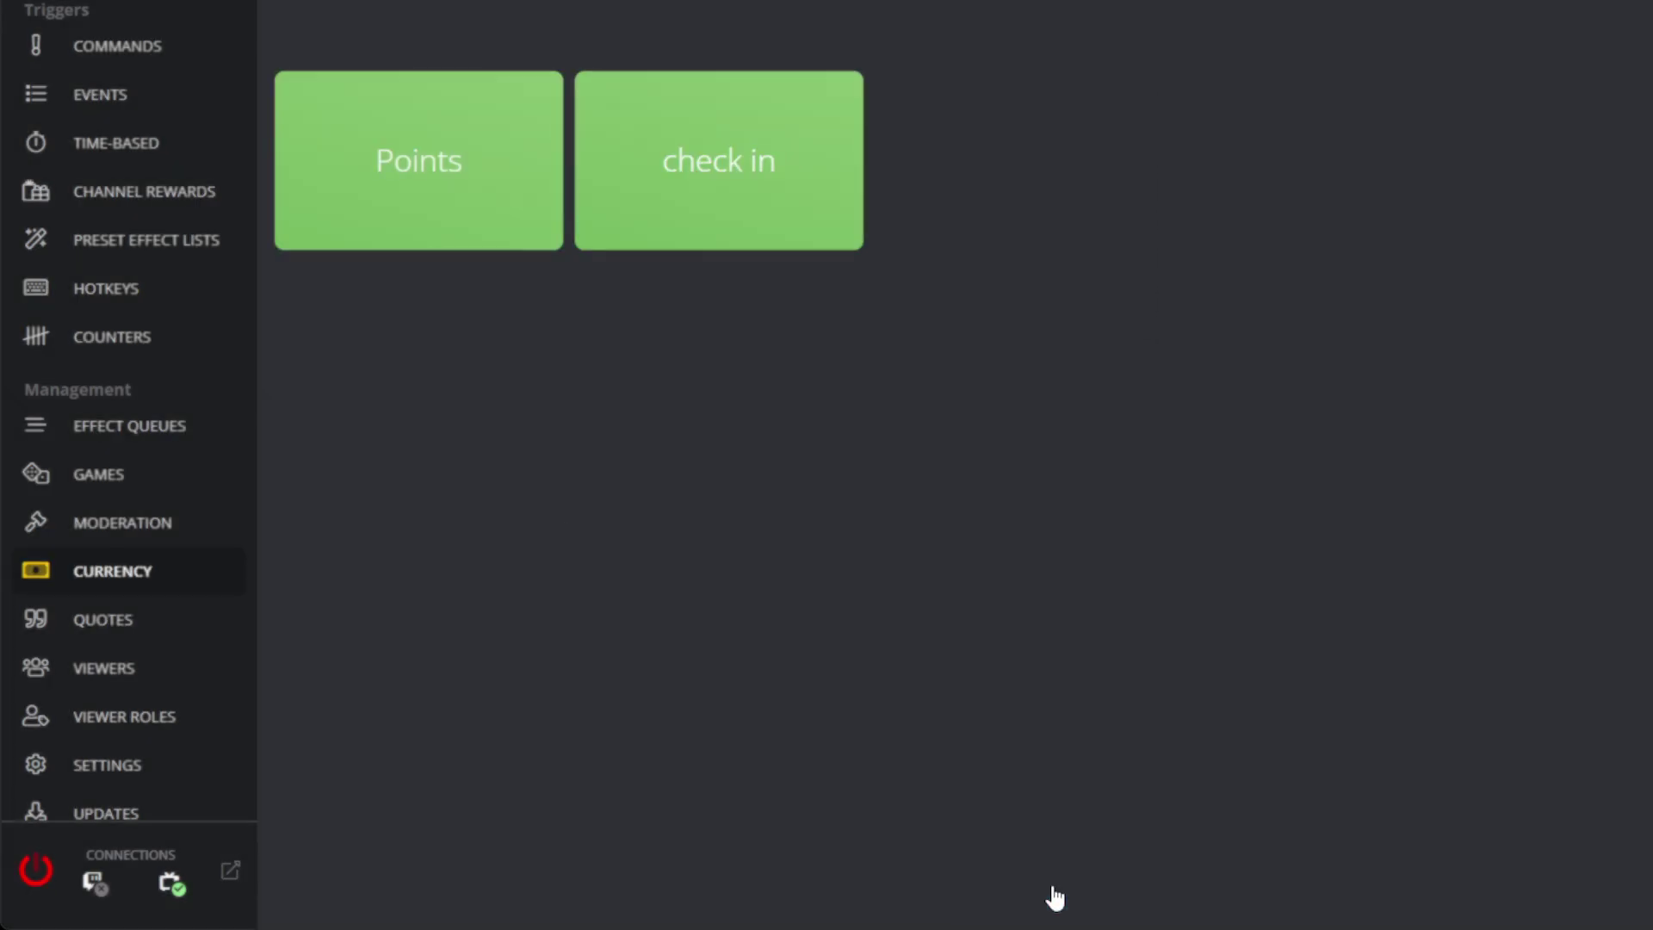
Open the Currency Update event for editing and set its trigger to Currency Update (Firebot)
click(120, 115)
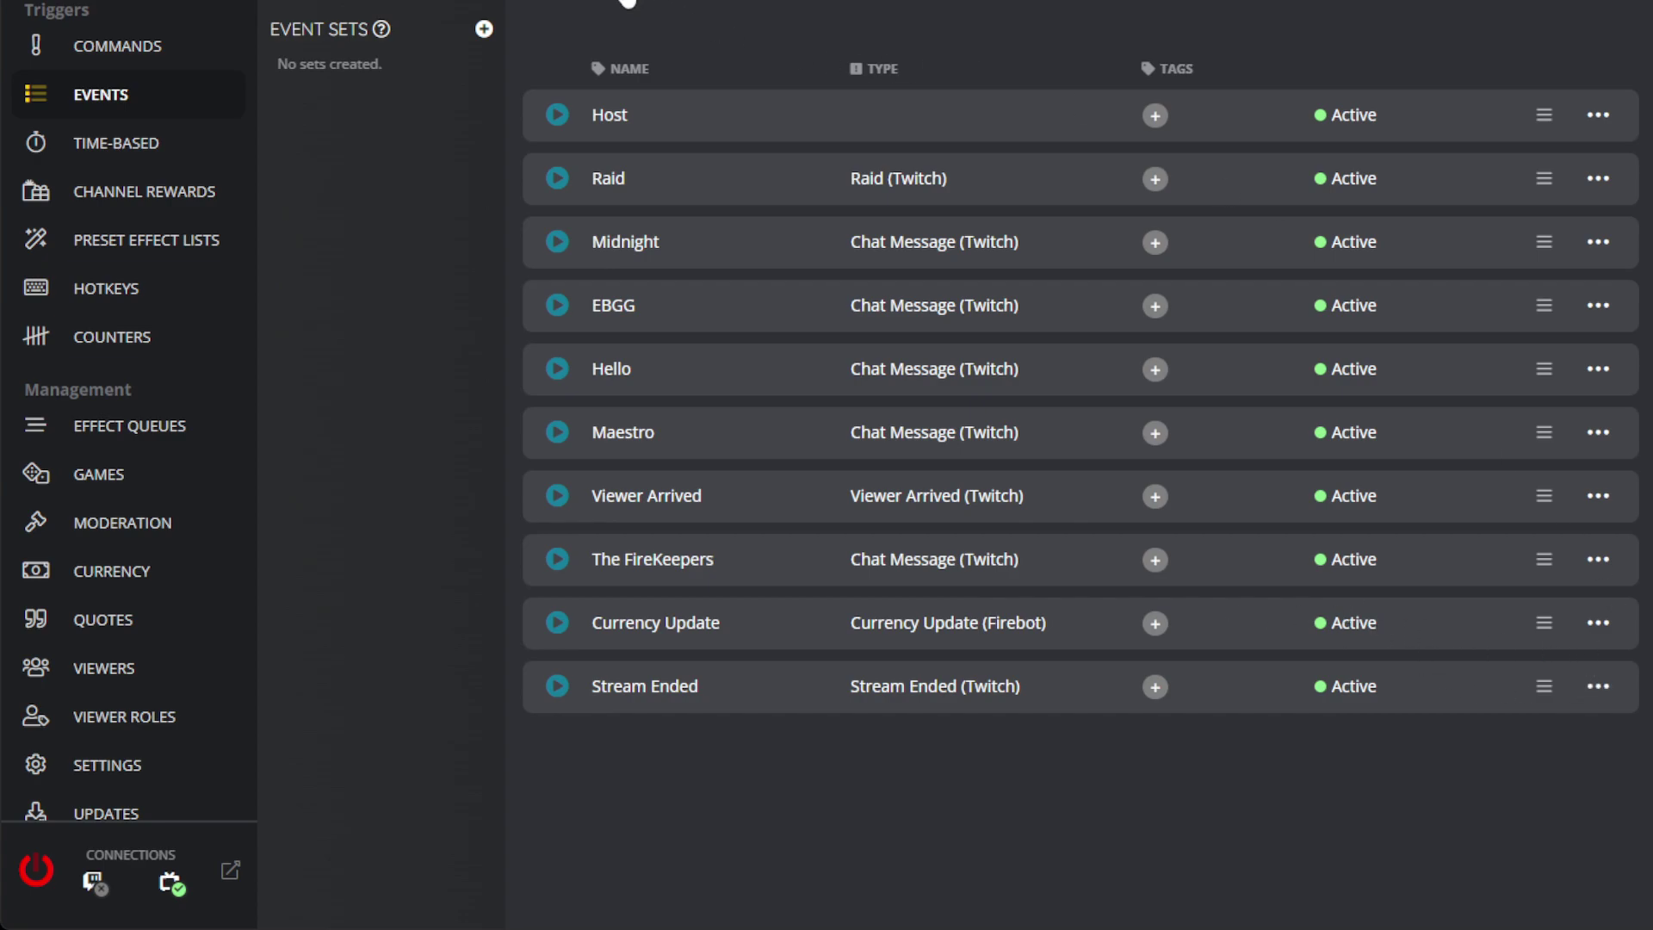
click(1599, 624)
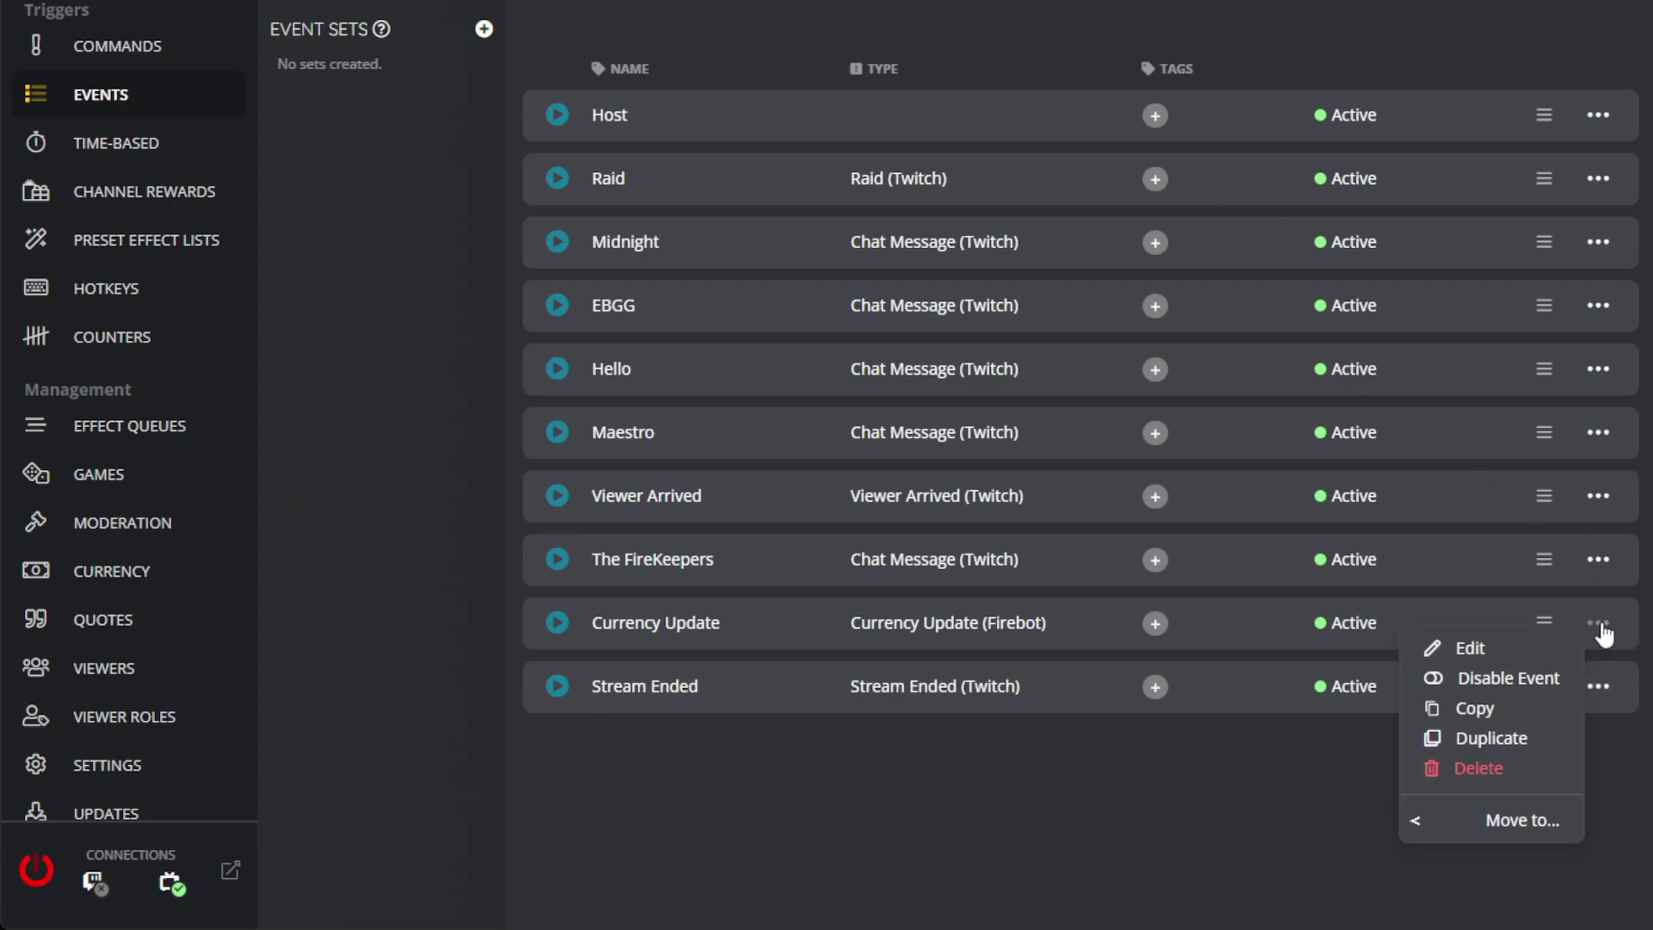
click(1517, 650)
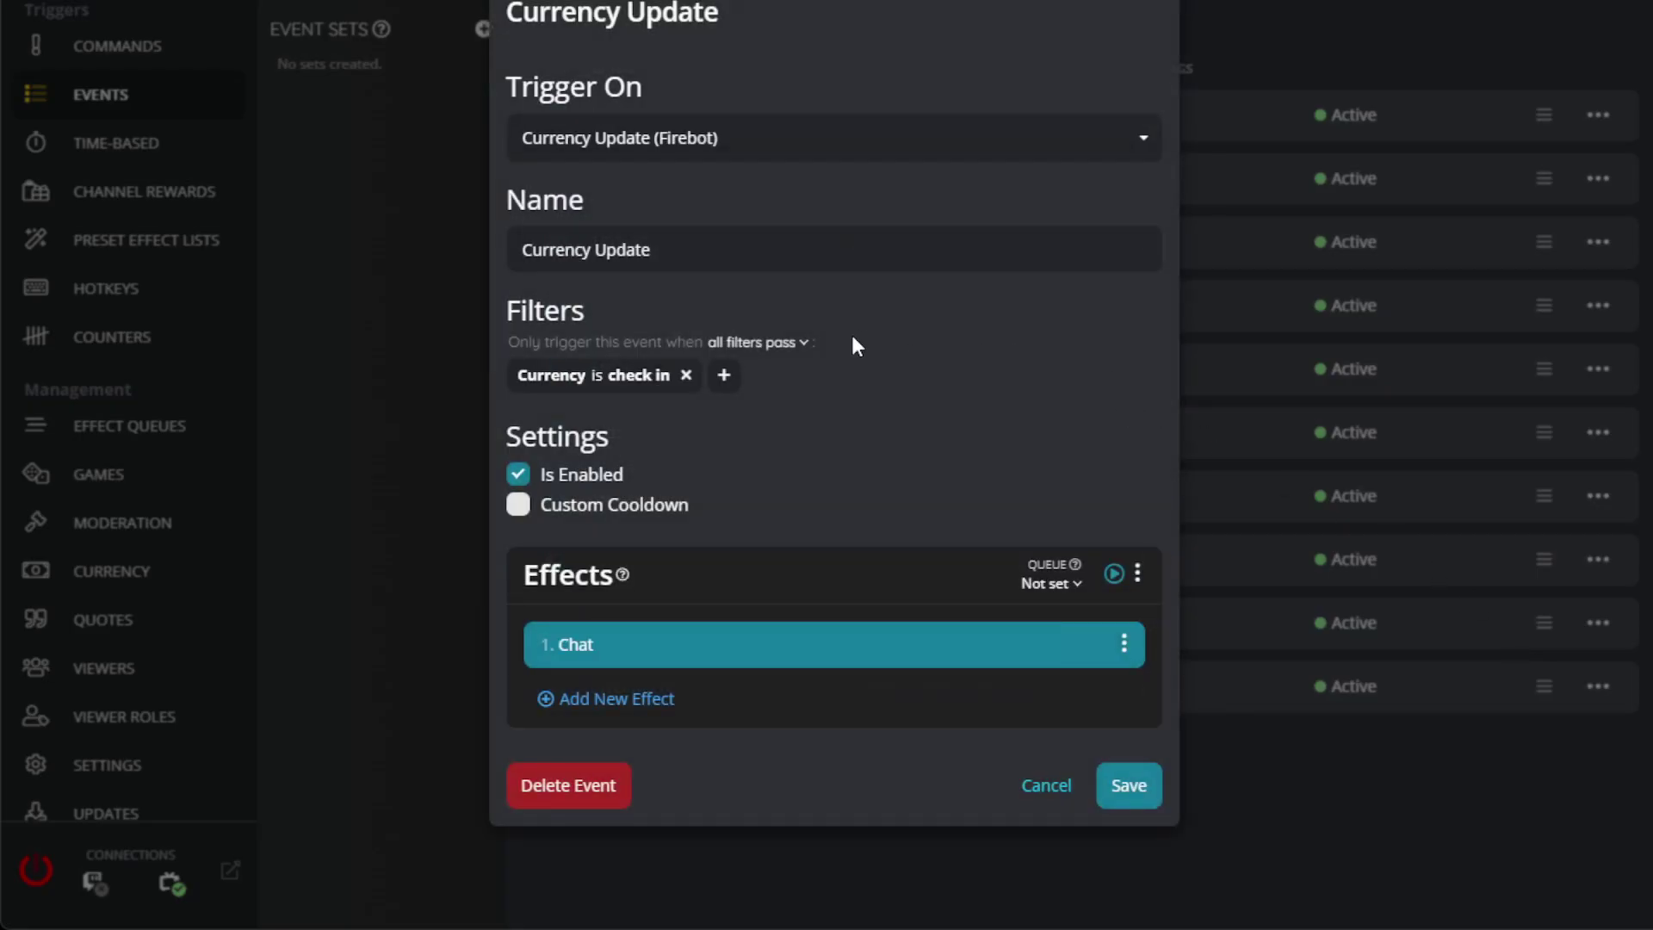
click(758, 142)
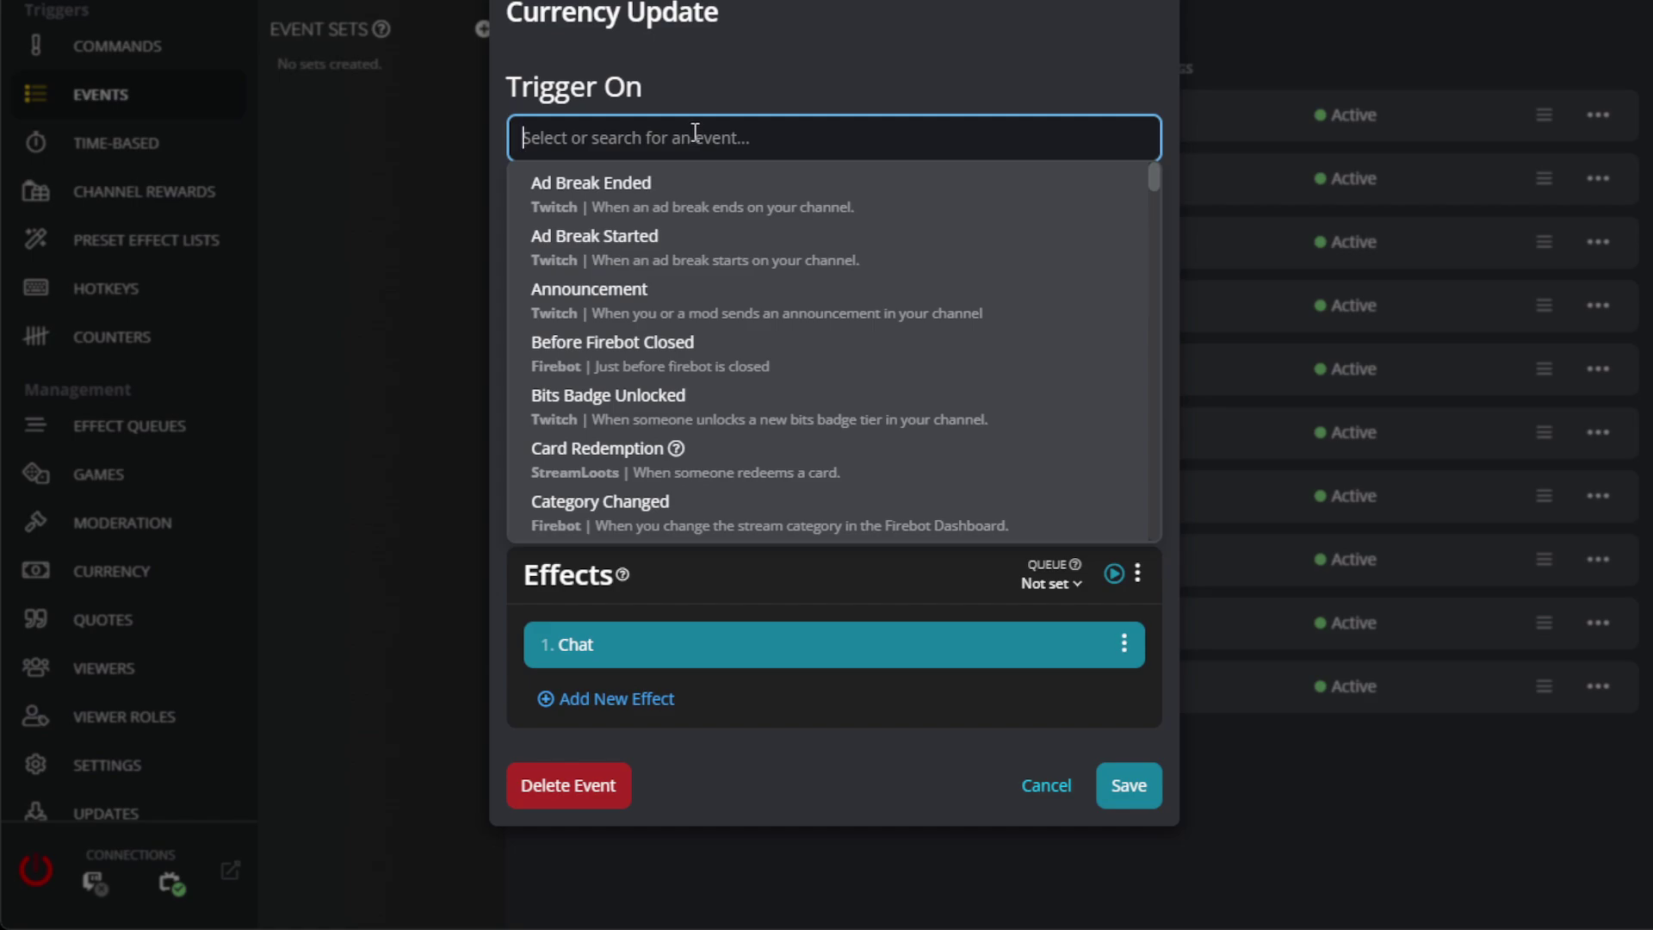
text(cu)
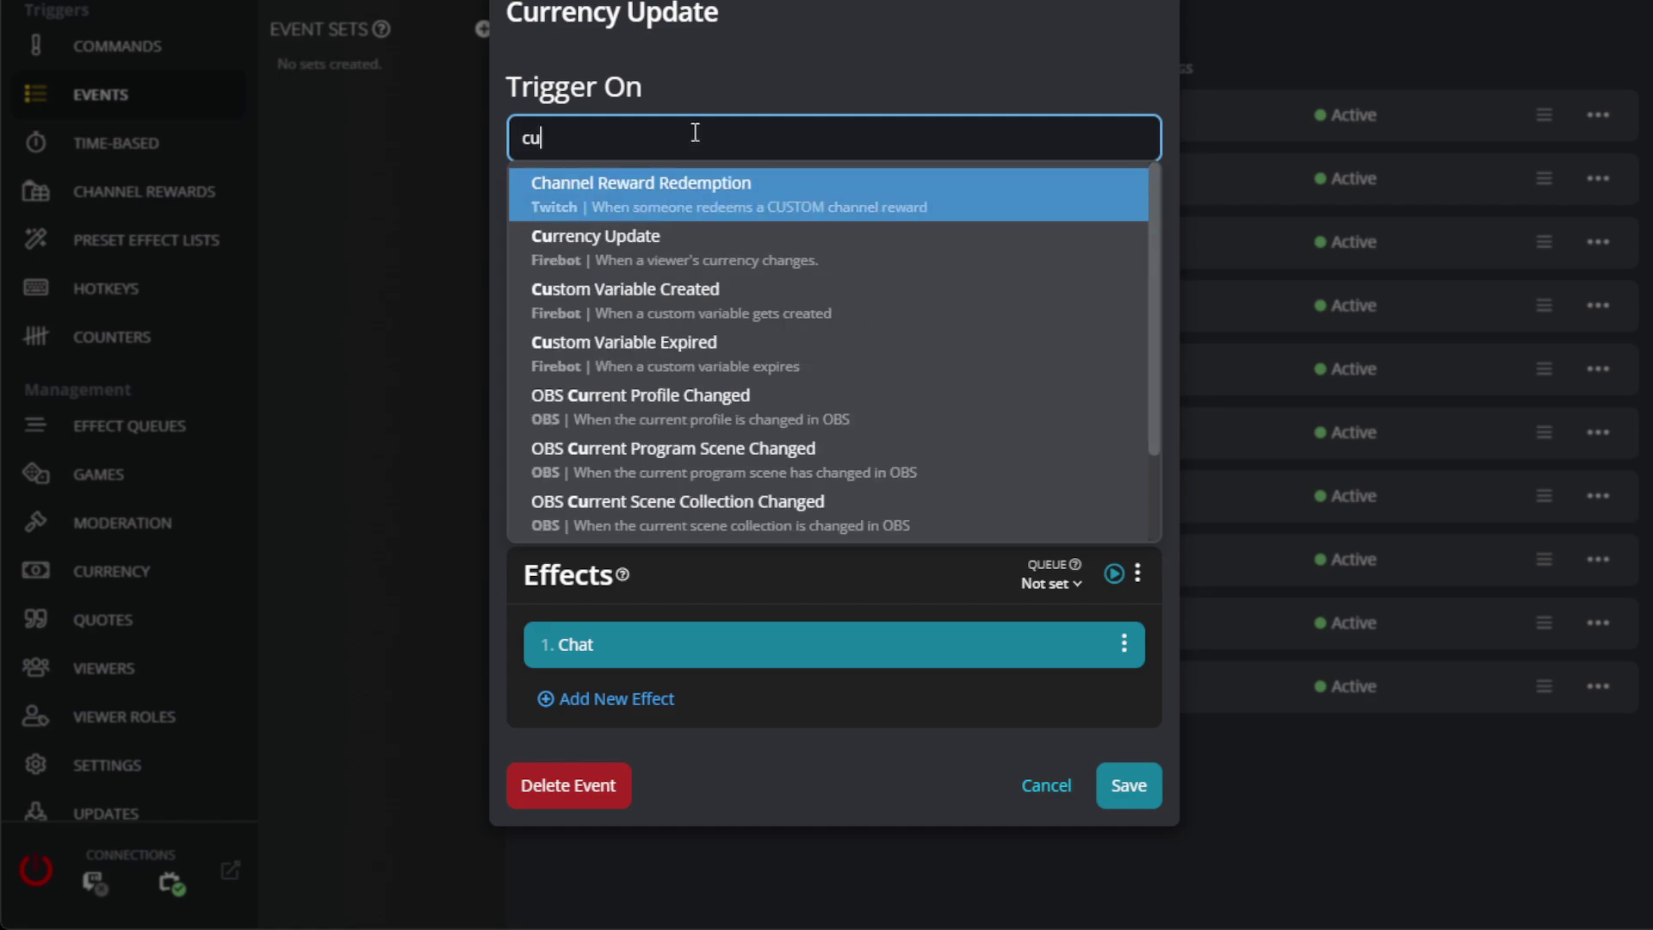
text(rr)
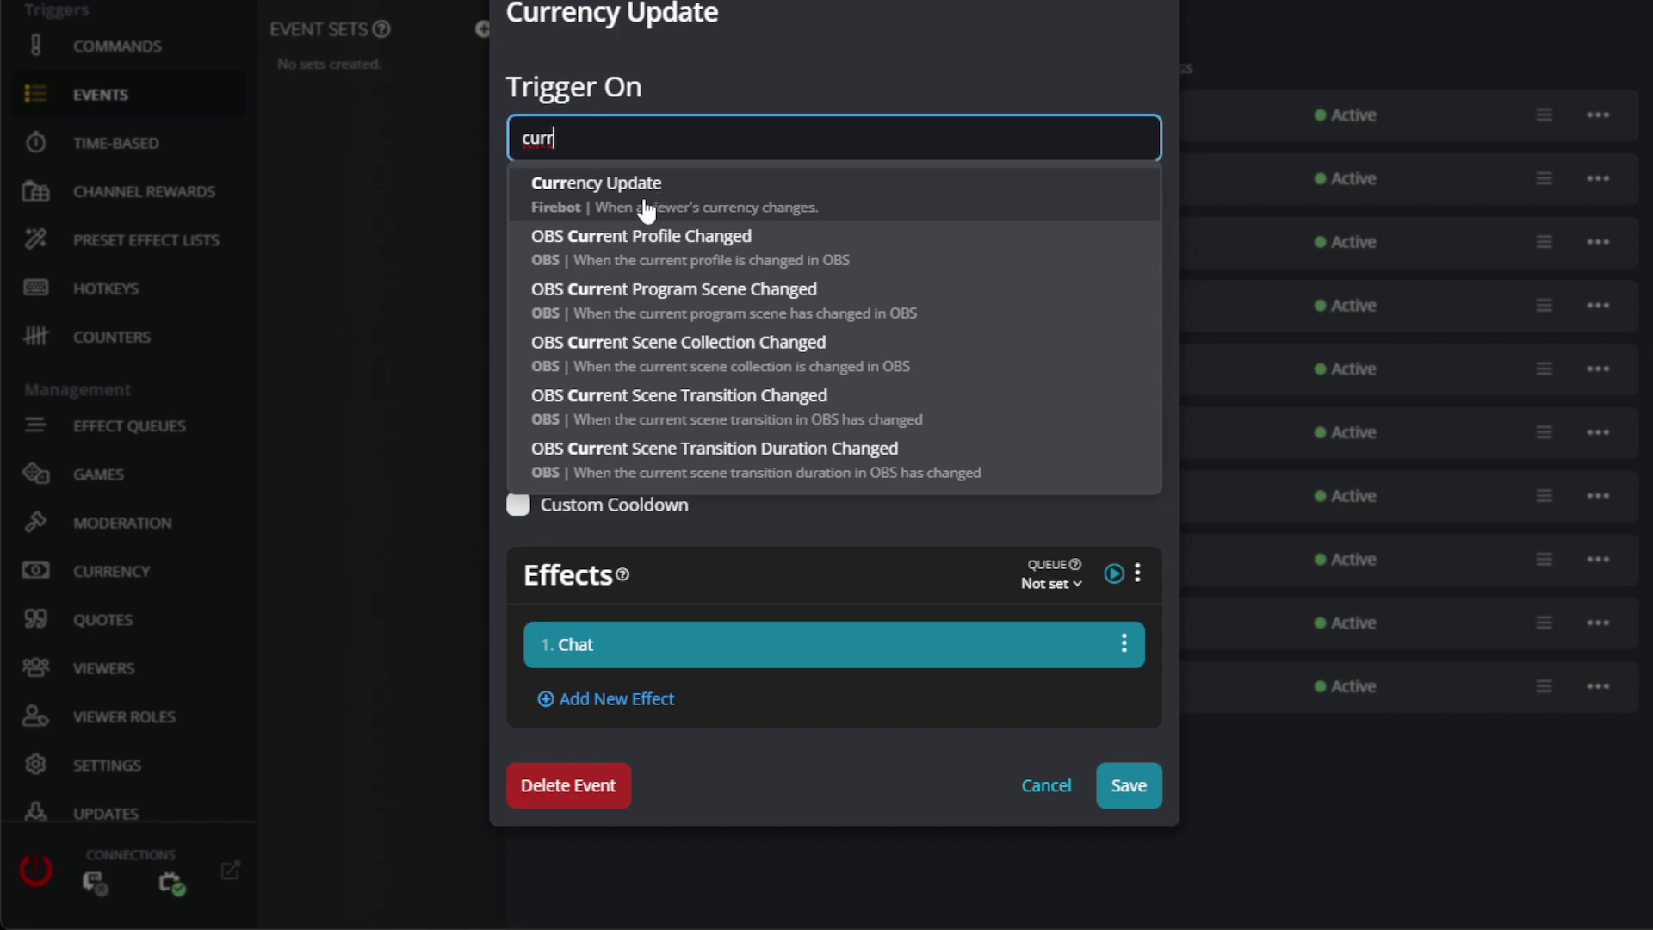
key(Return)
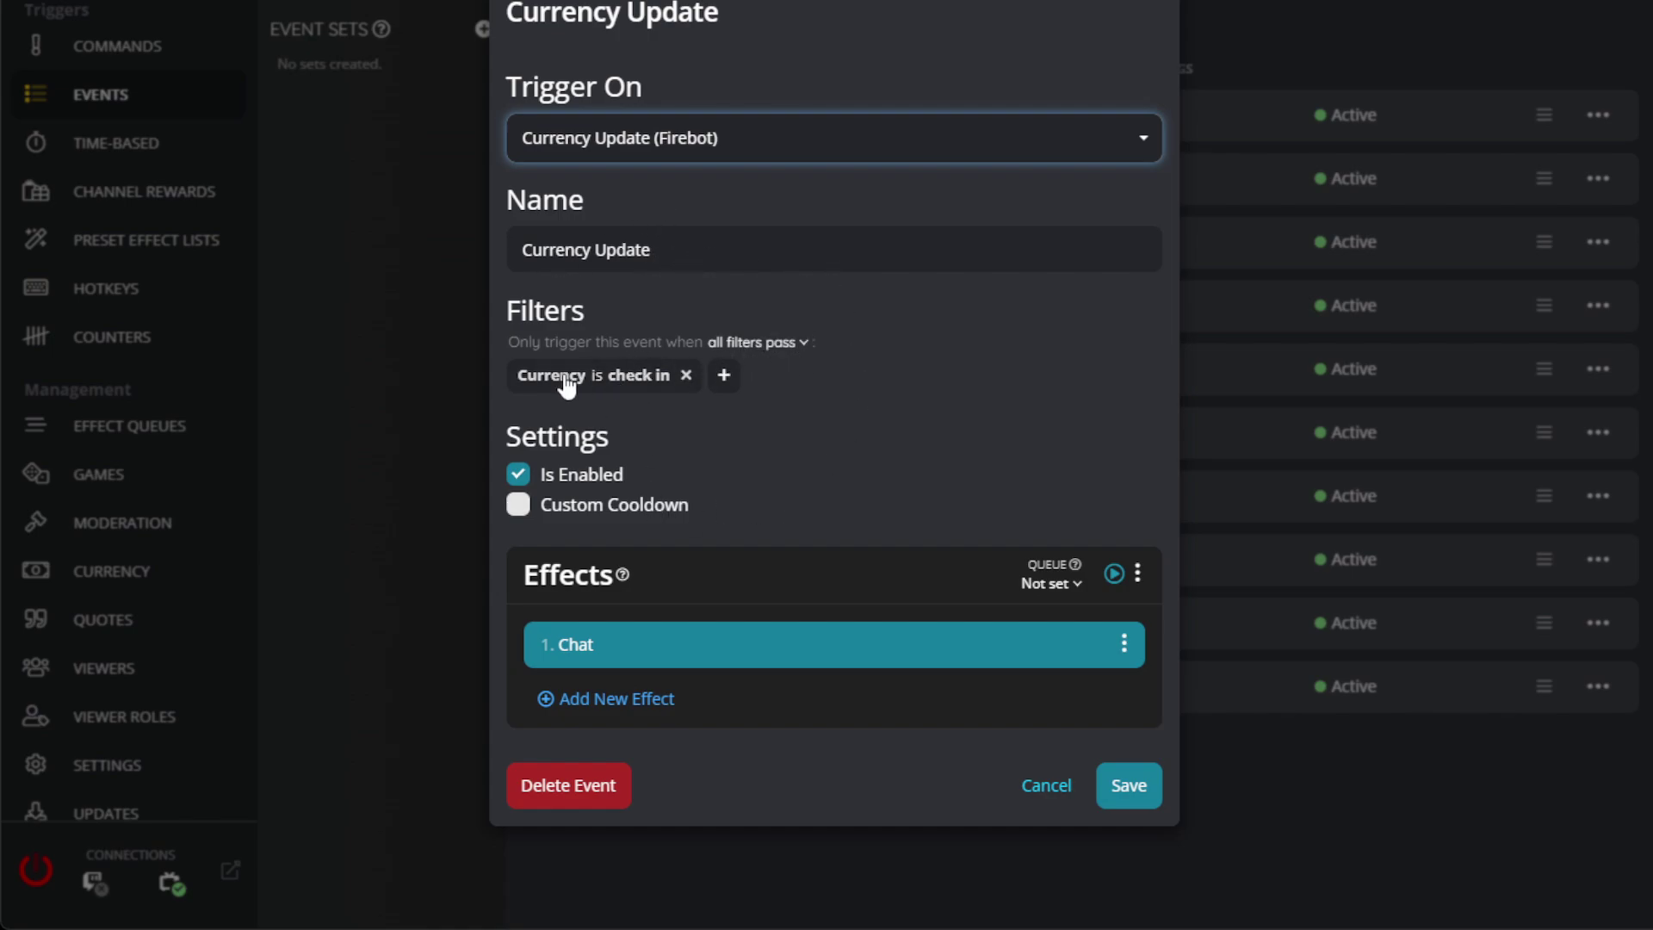
Require all filters to pass for the event and save its filter as Currency is check in
click(773, 344)
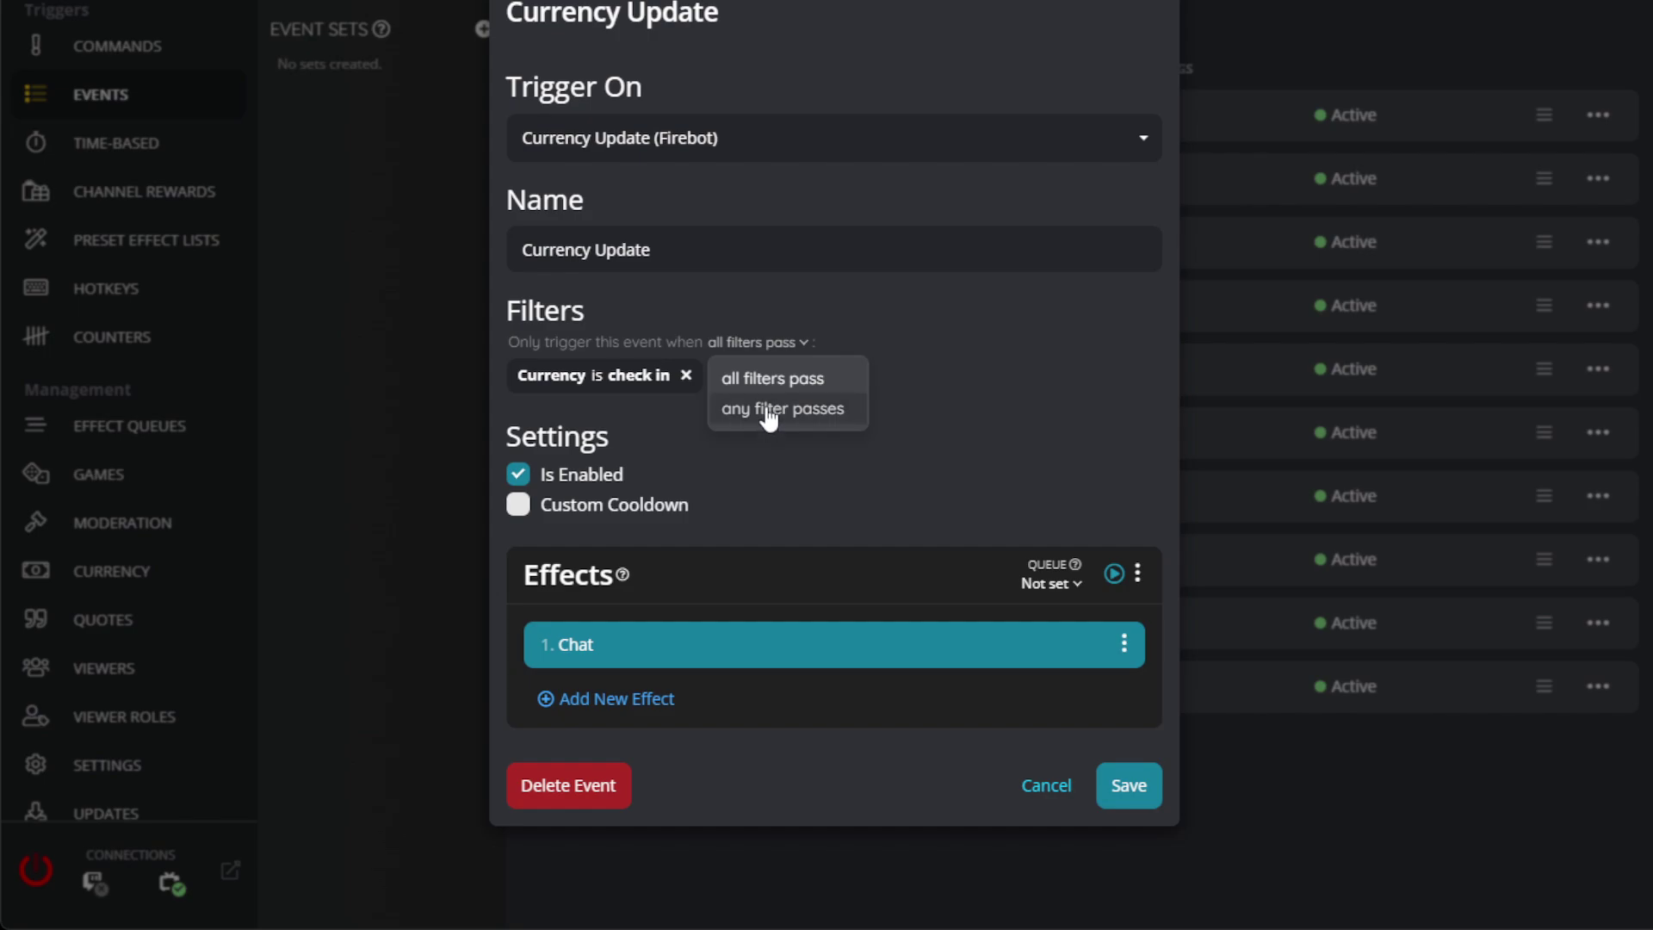
click(814, 378)
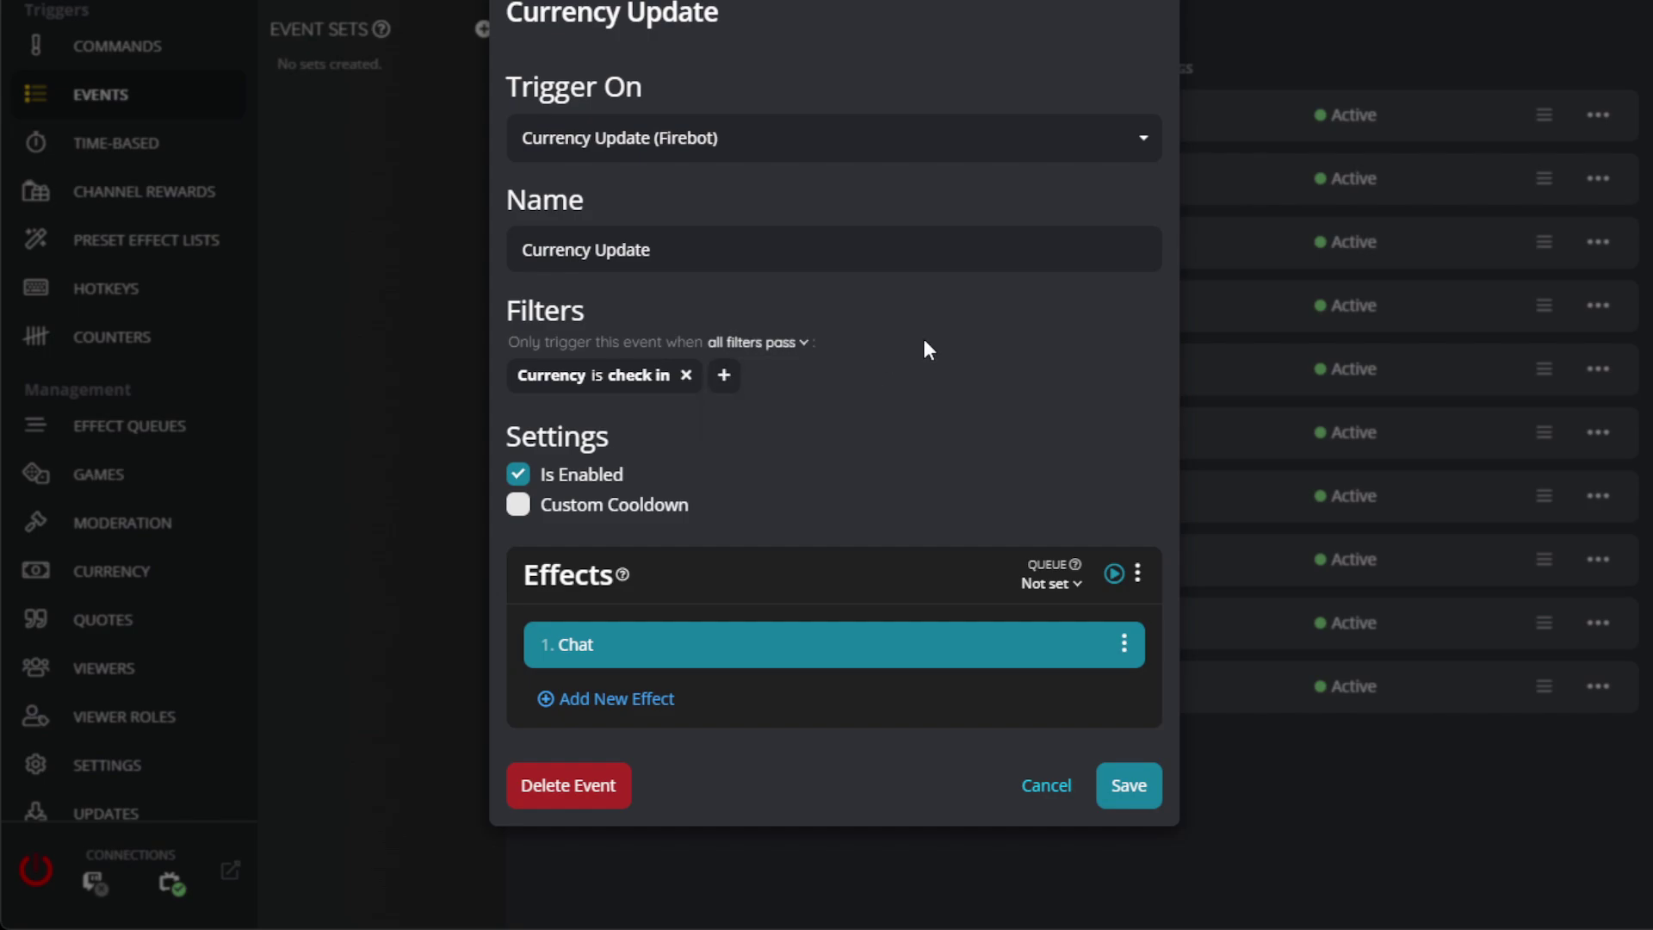
click(590, 377)
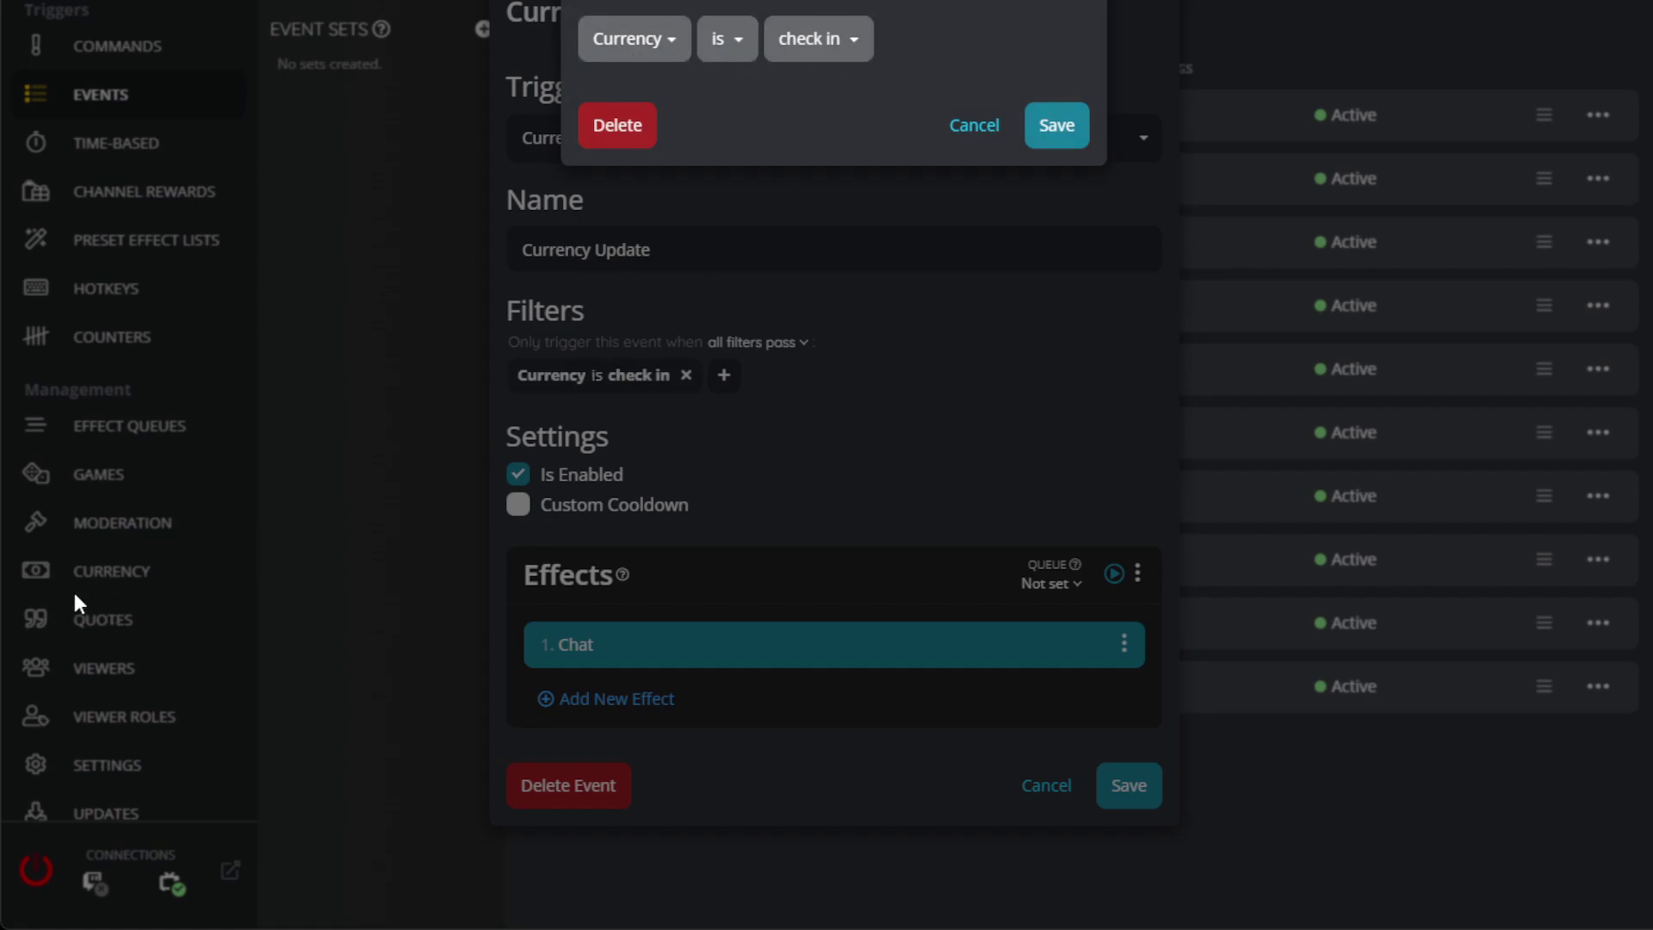
click(822, 50)
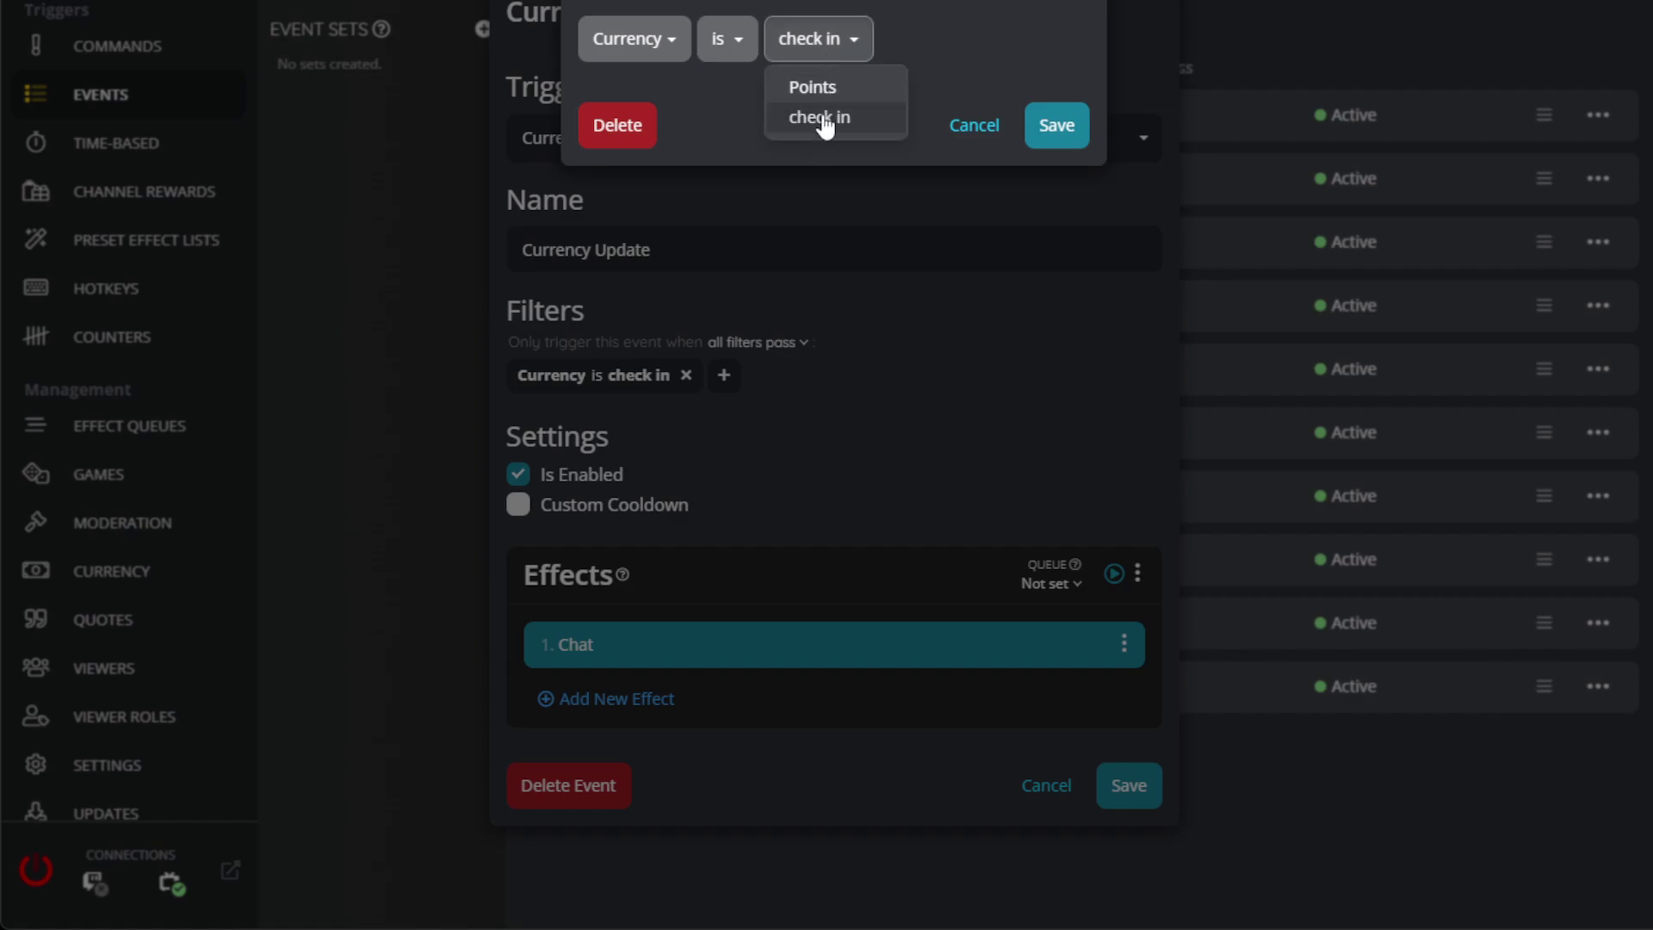
click(828, 120)
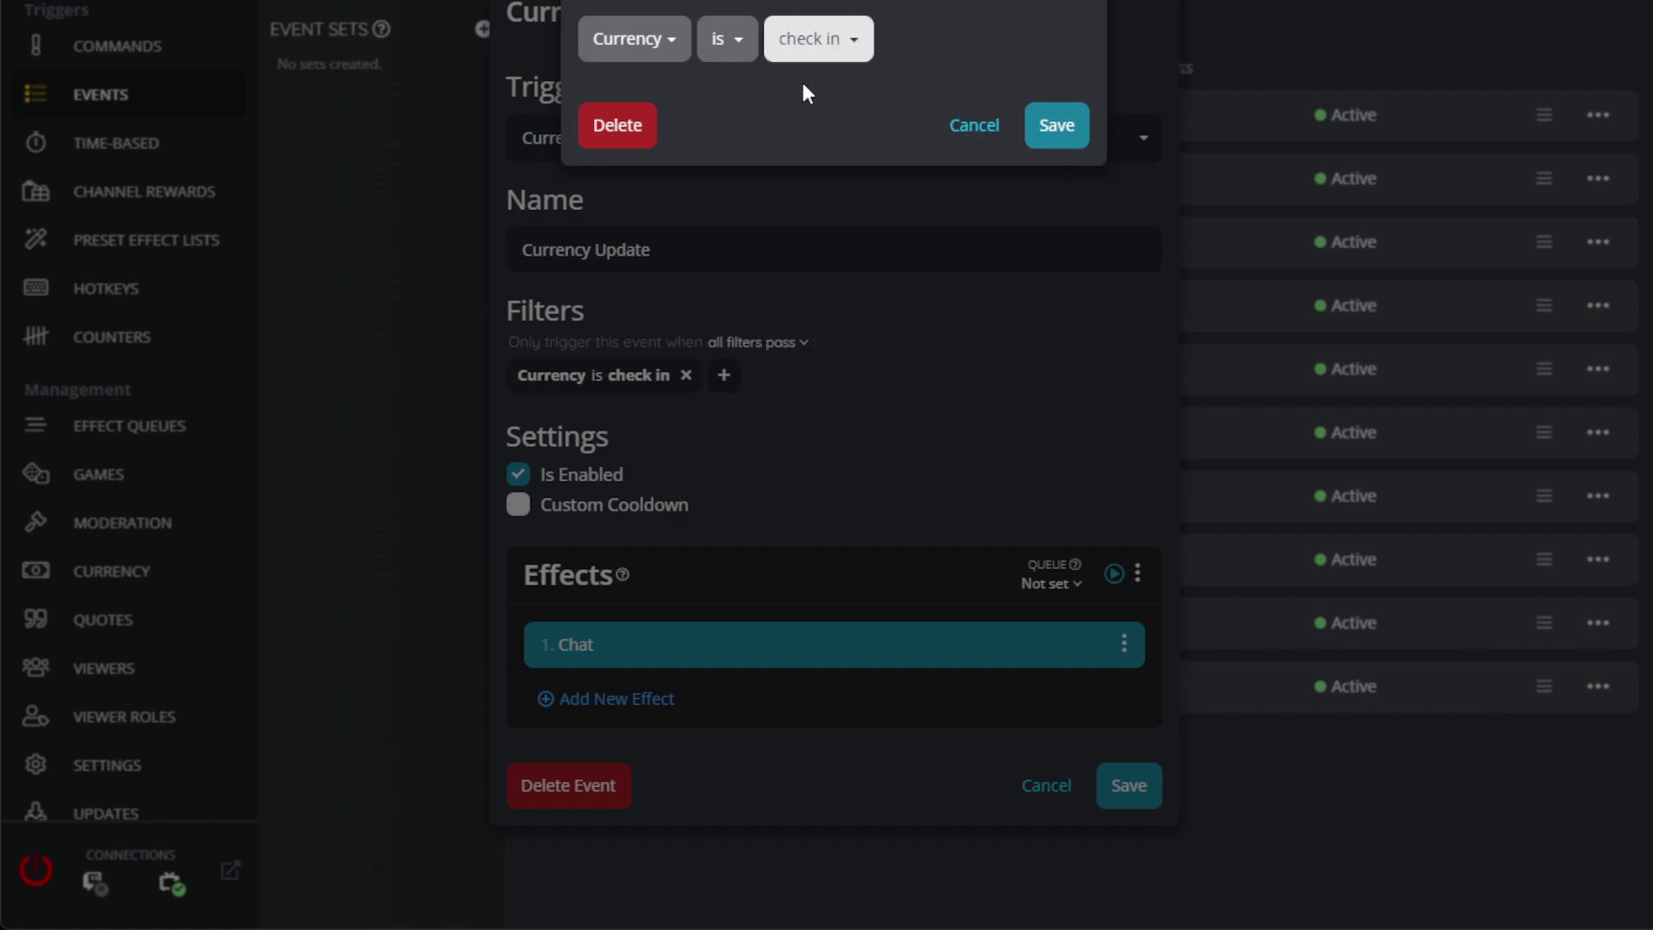
click(1056, 125)
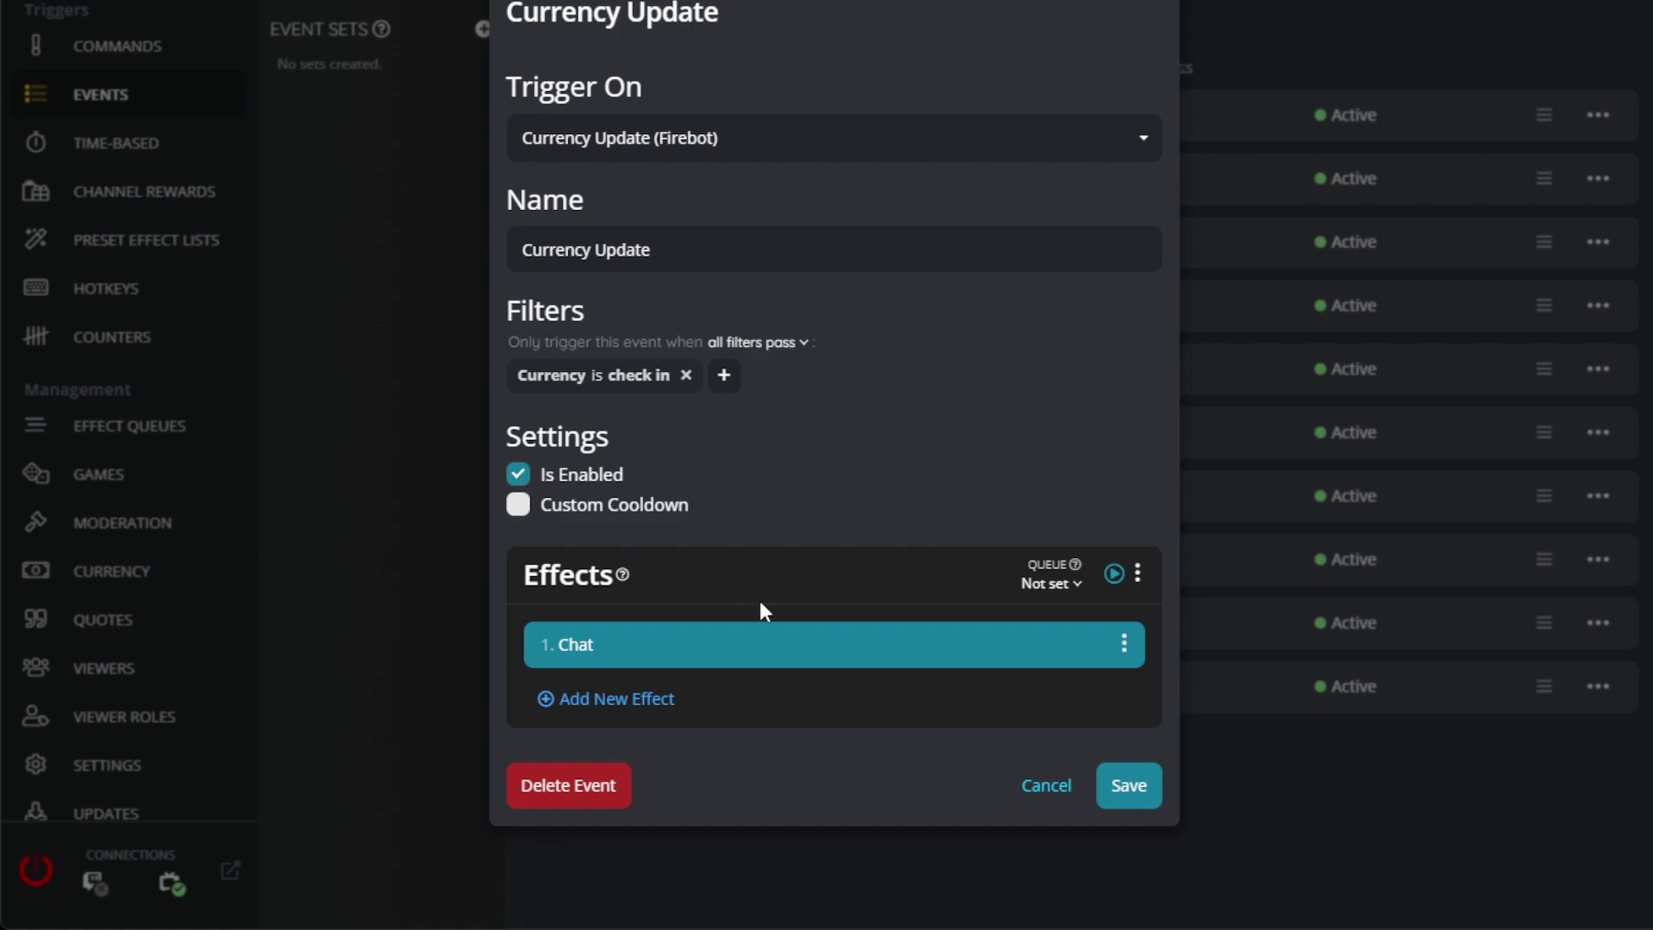
click(762, 654)
click(600, 711)
click(600, 701)
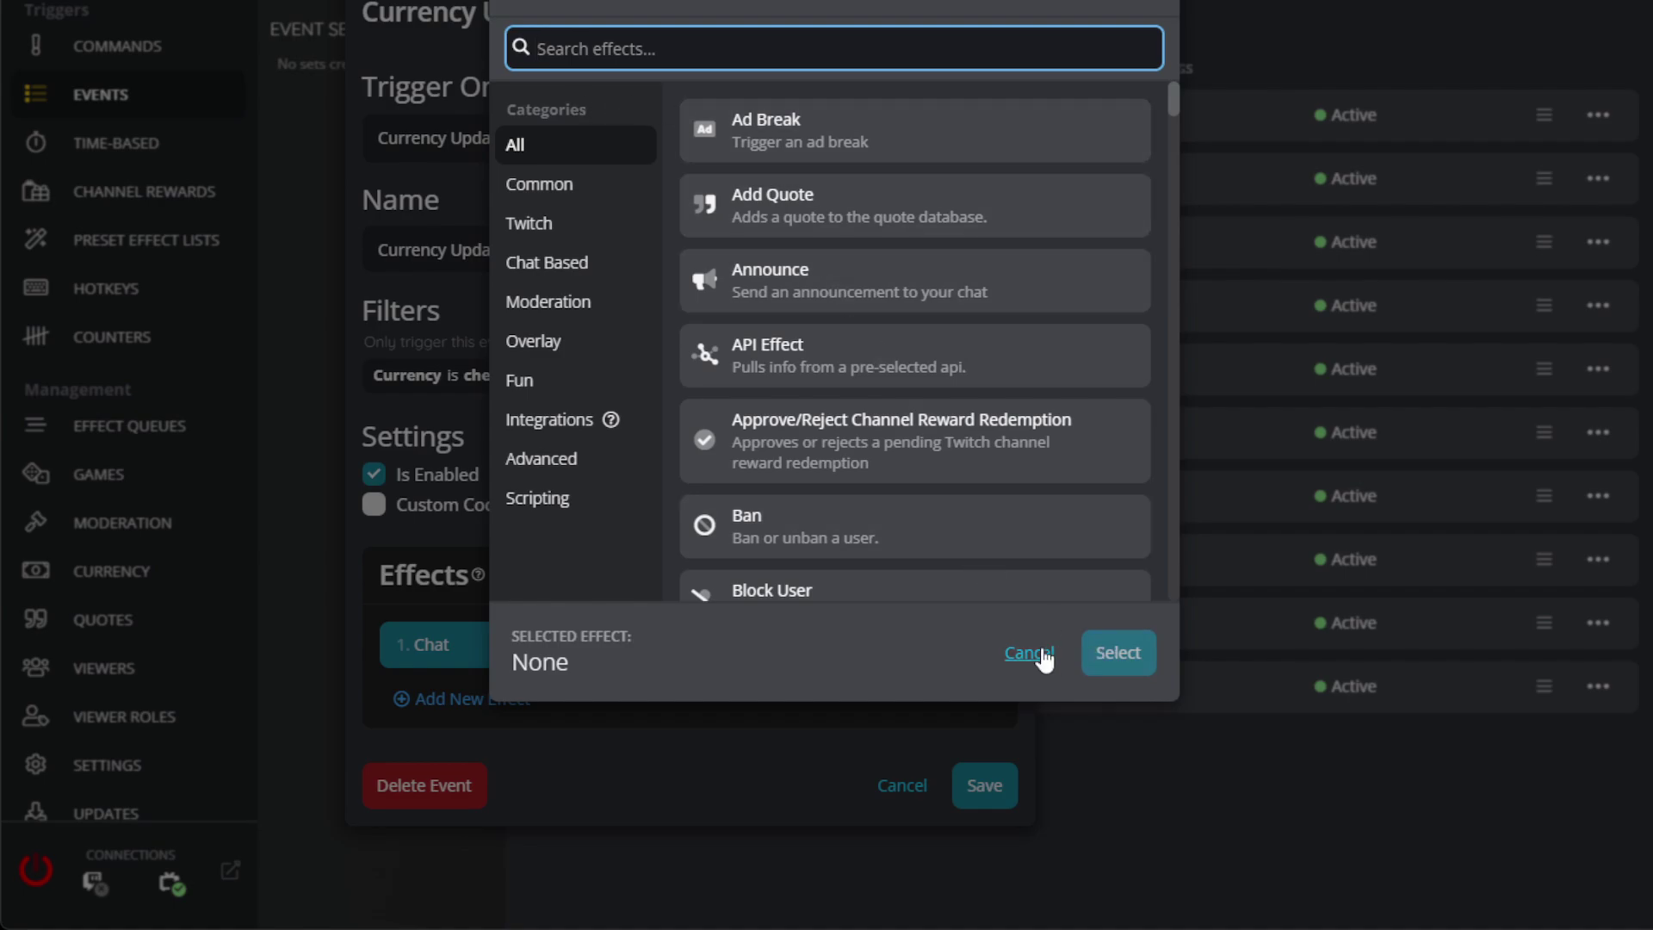
text(q)
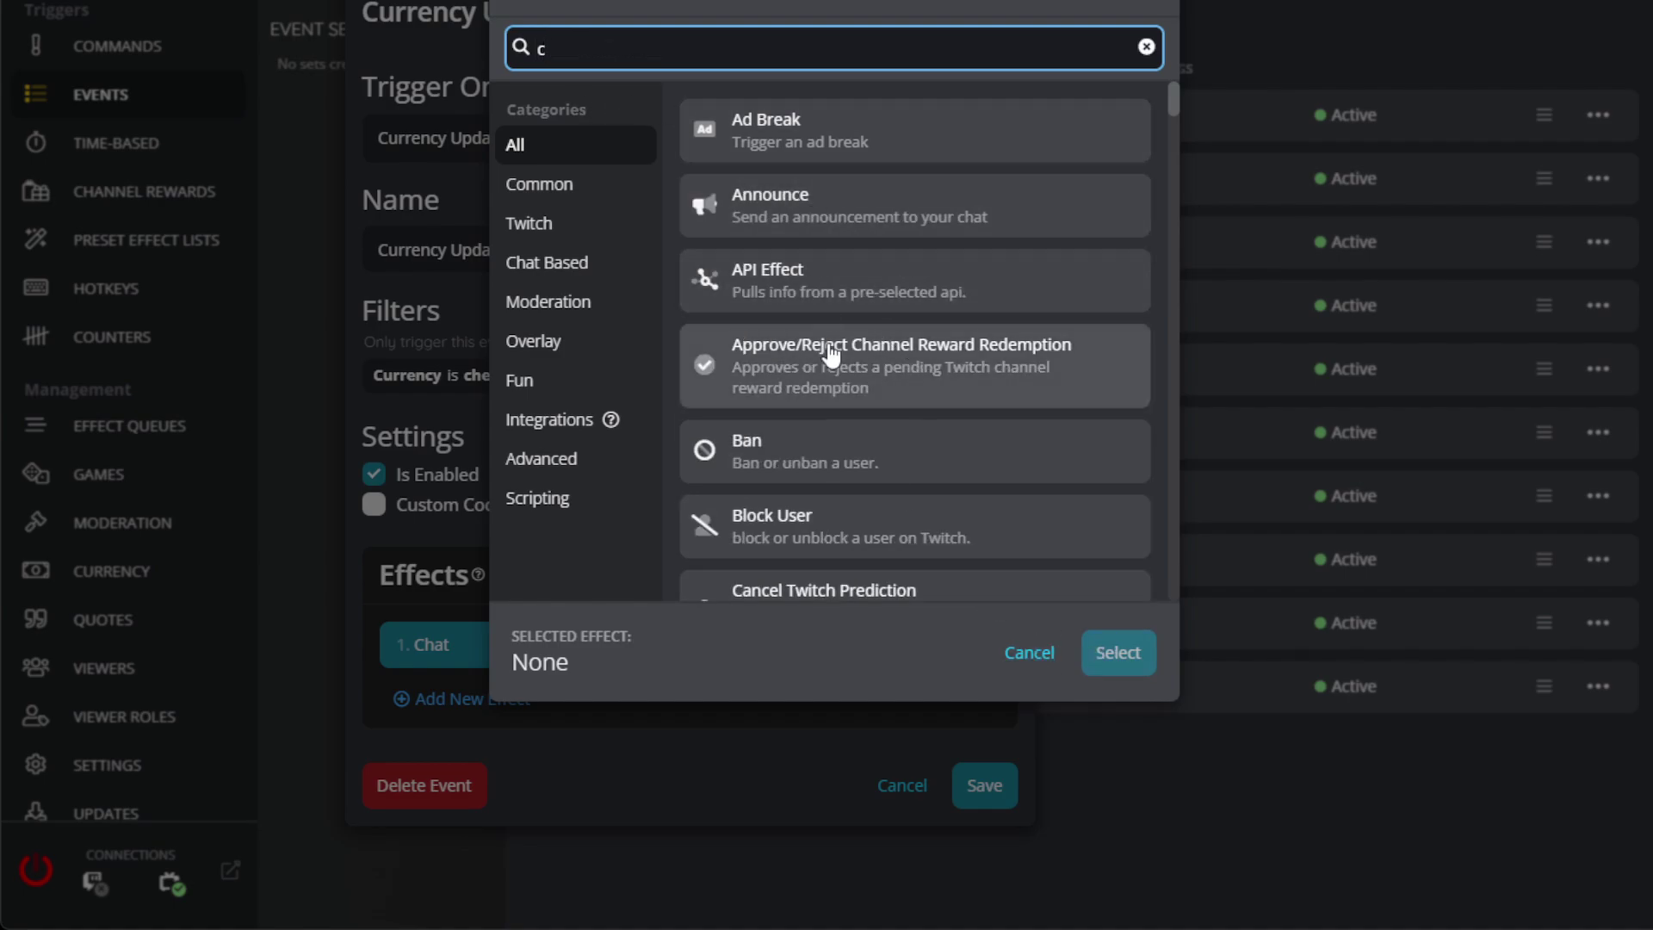
text(hat)
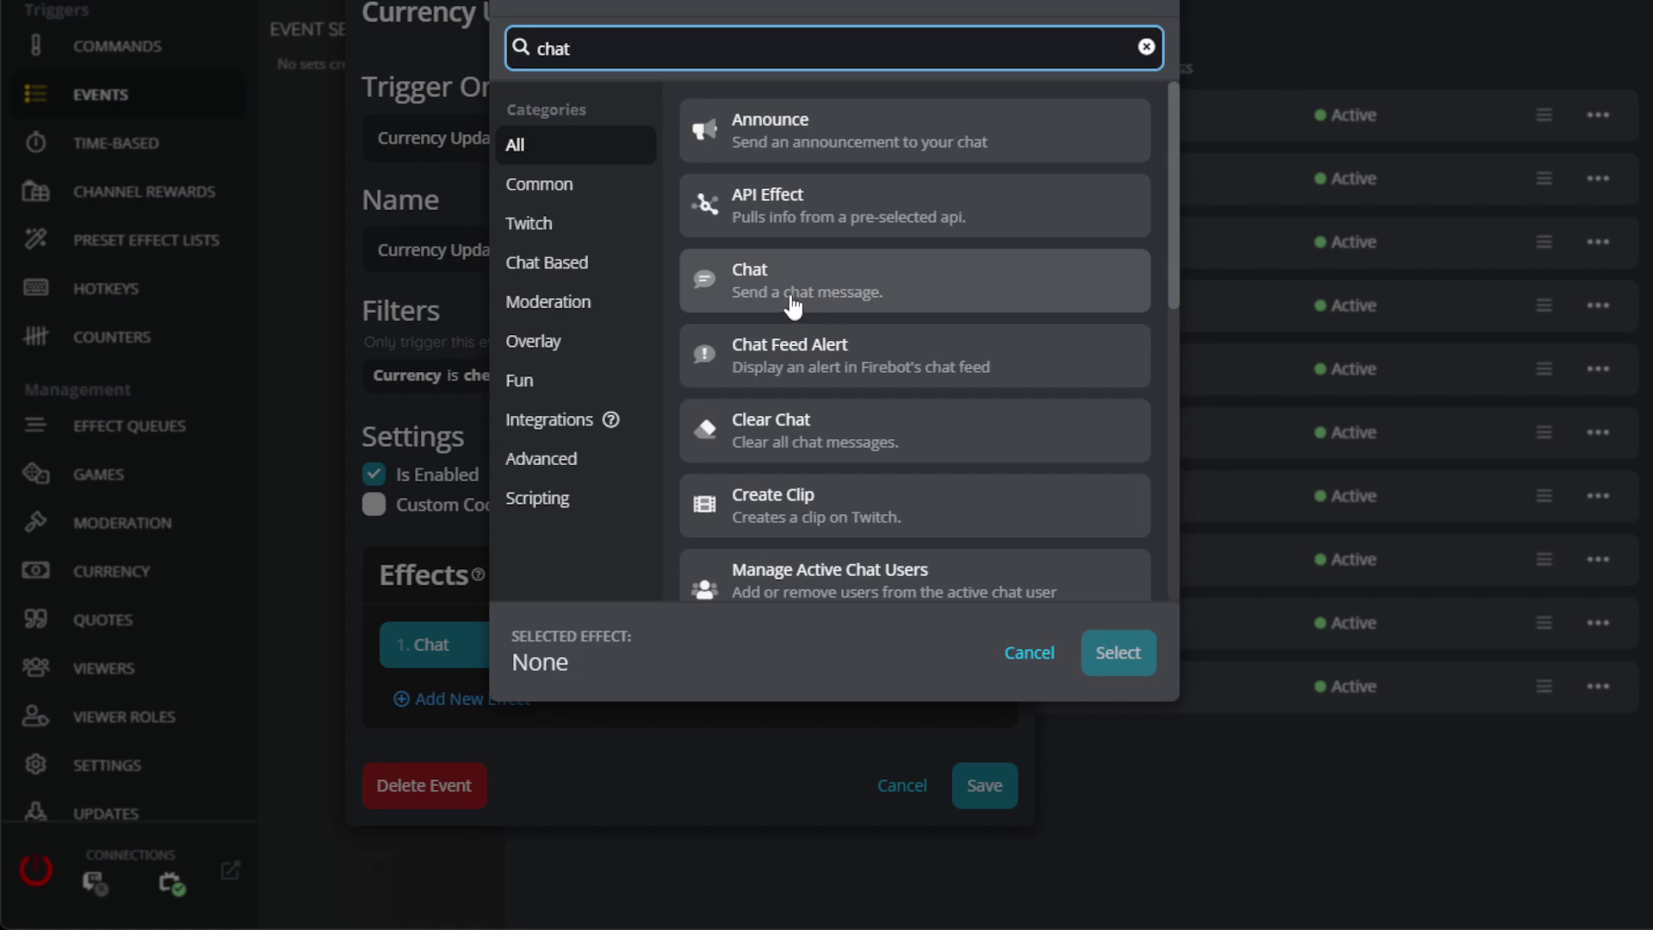
click(1024, 654)
Review the existing Chat effect's sender and check-in message, keeping Streamer as sender, and save both the effect and the event
click(785, 635)
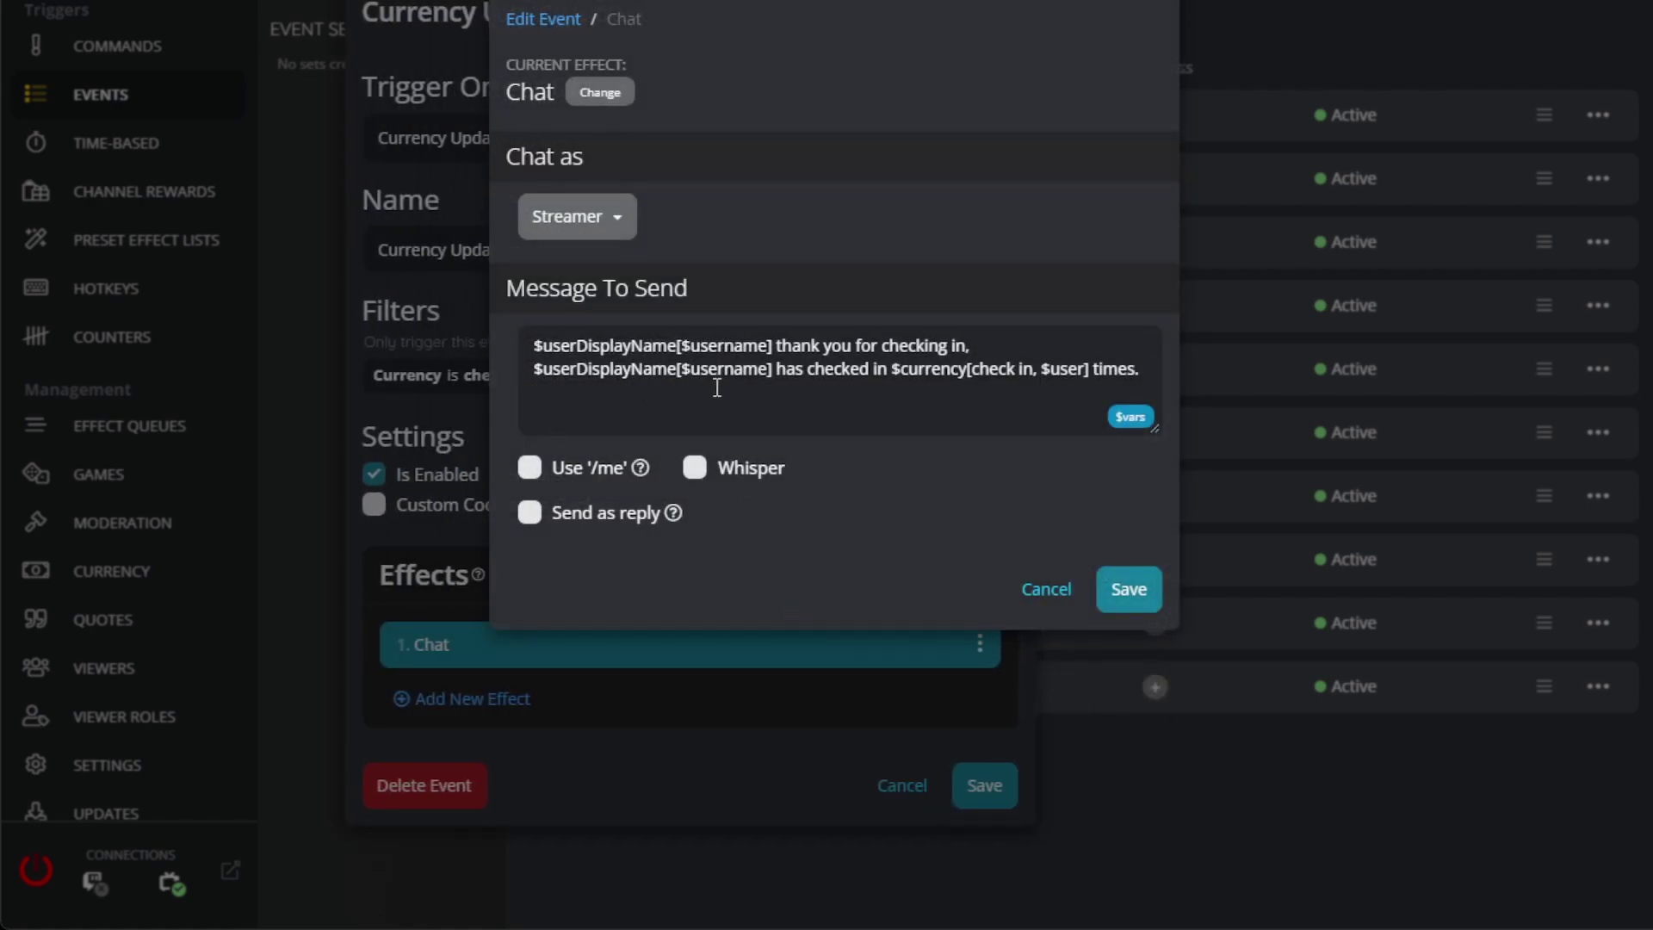
click(608, 226)
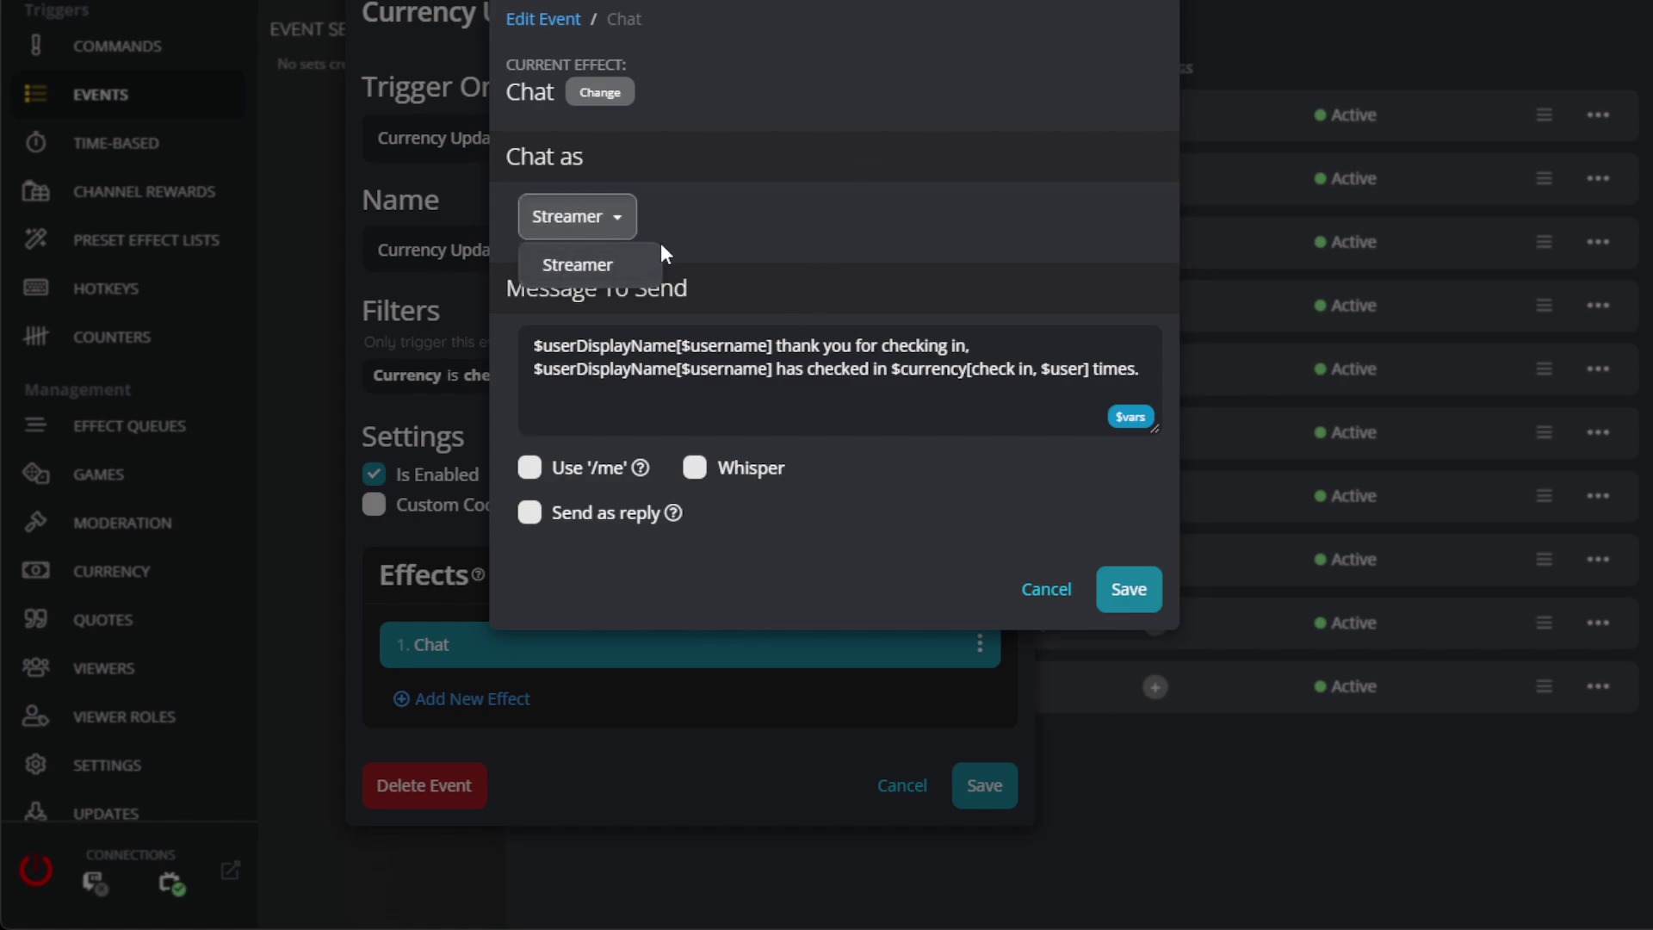
click(778, 195)
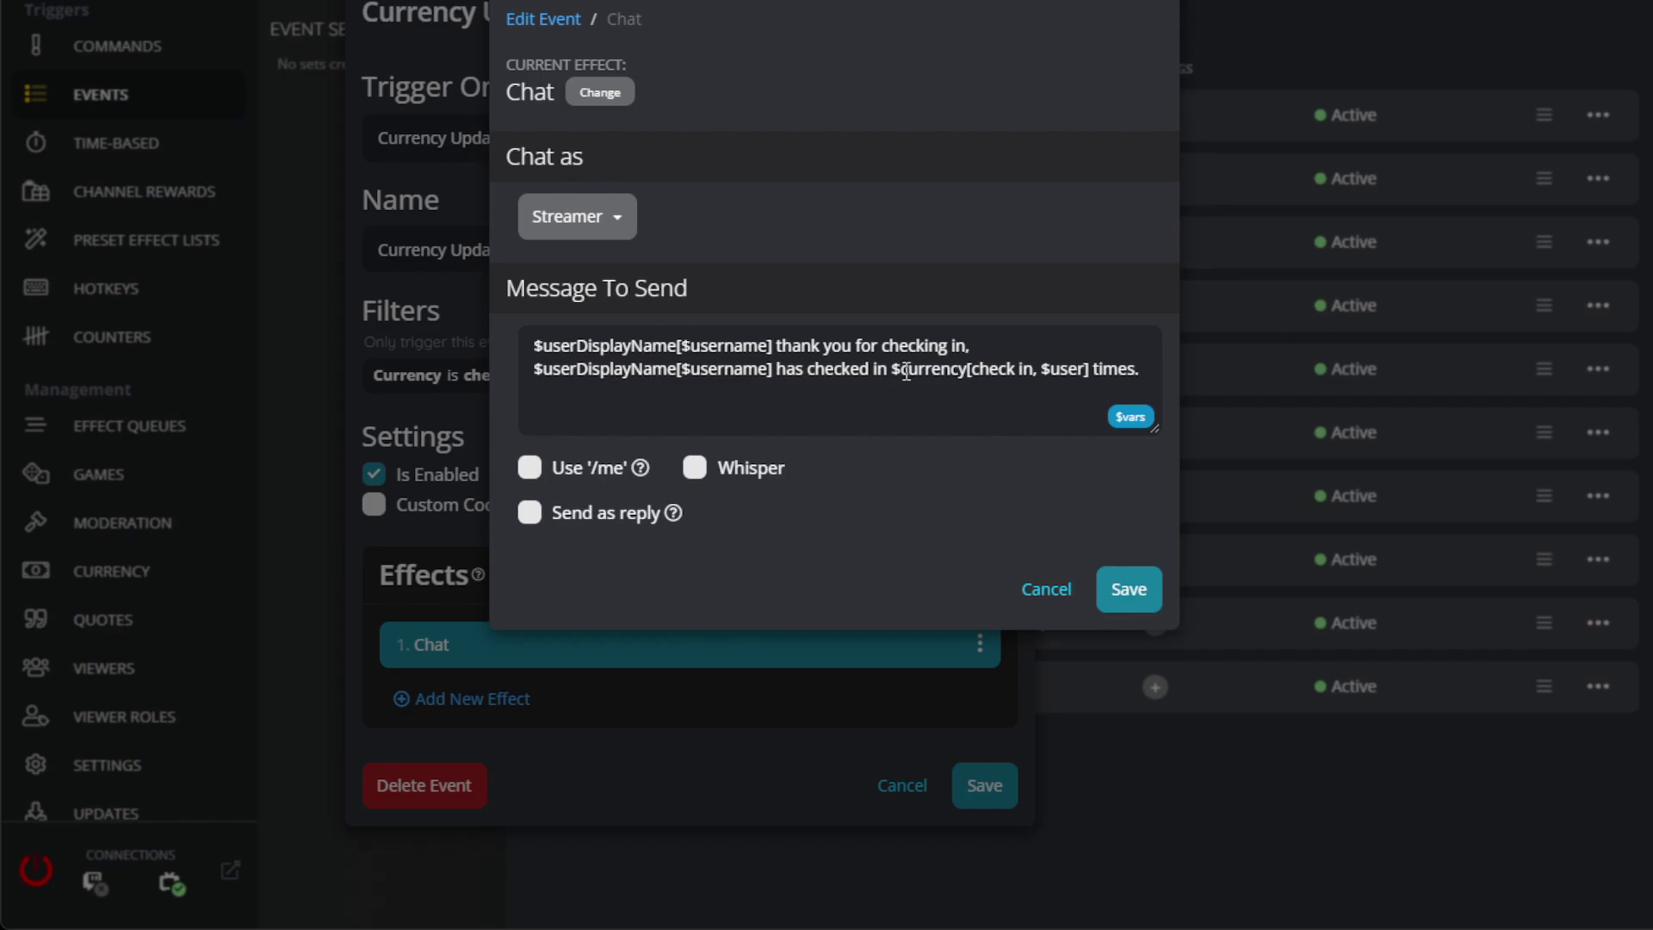
click(1129, 591)
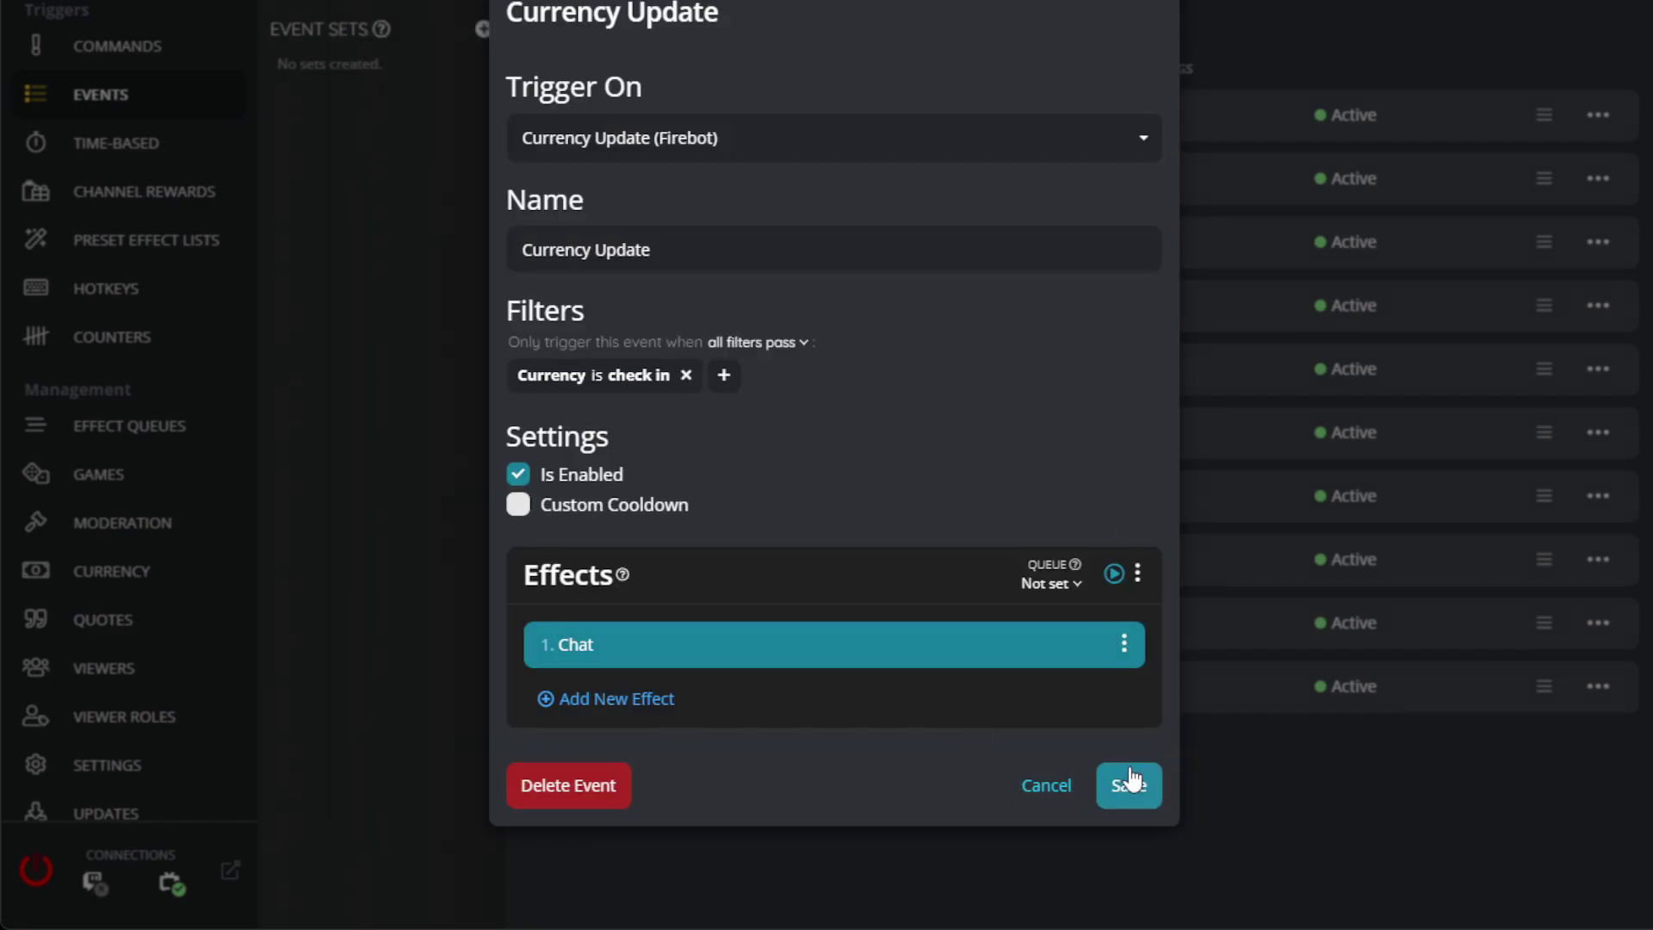
click(1127, 781)
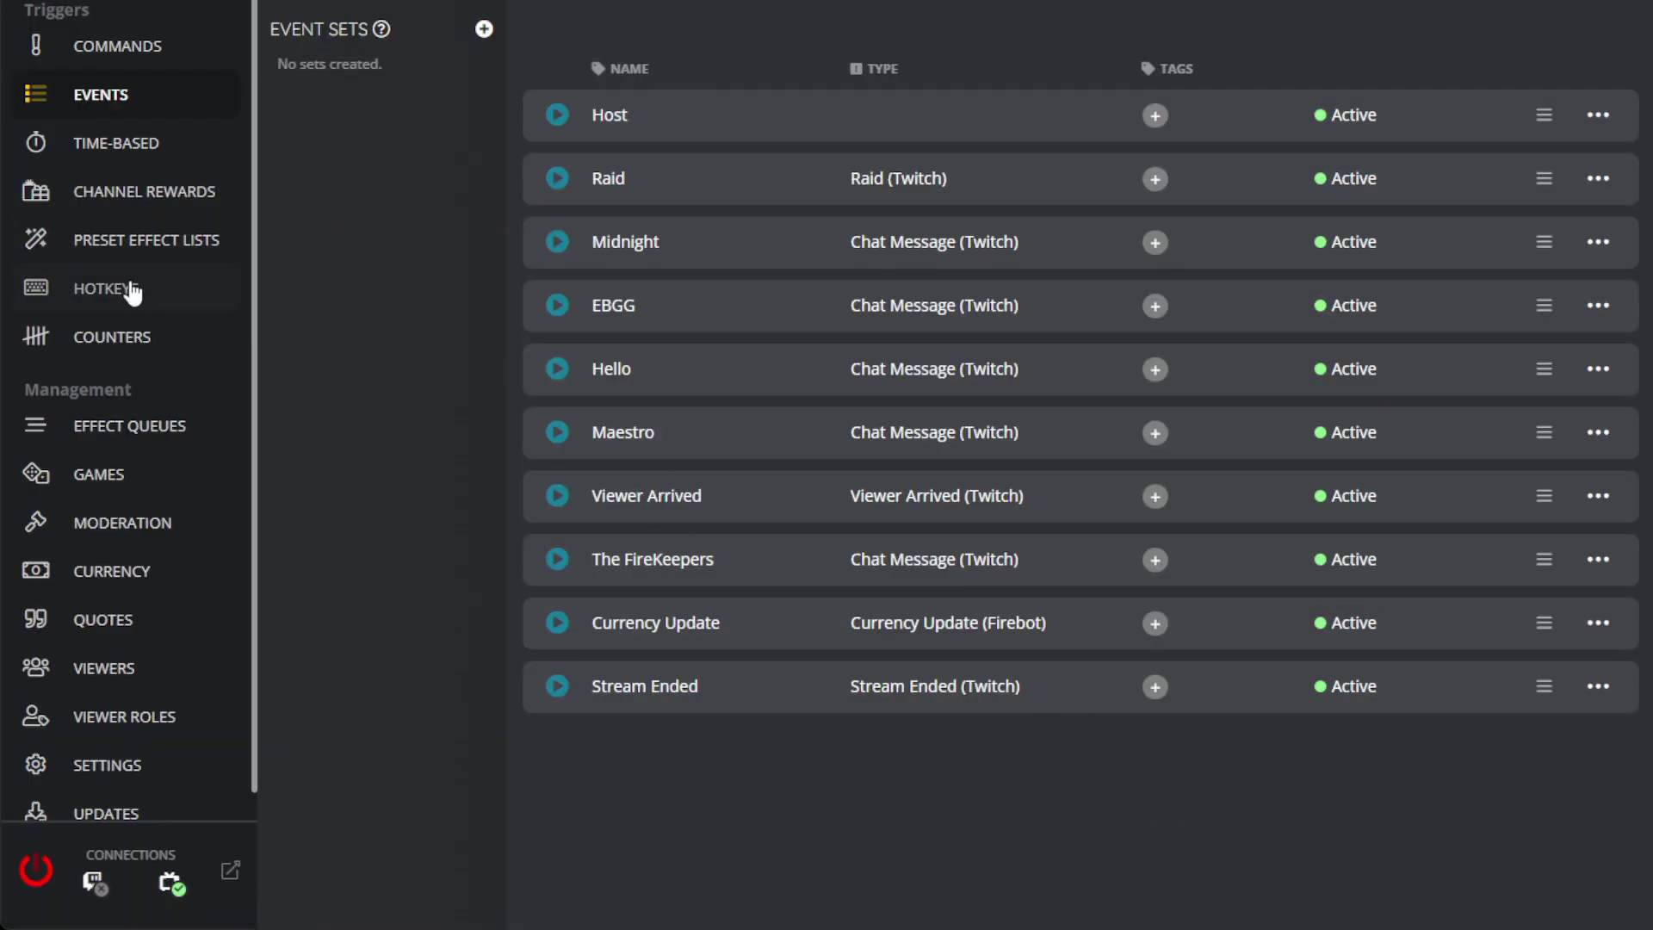
Open the Daily Check In channel reward for editing and examine its name, cost, queue, redemption limits, restrictions and effects
click(99, 200)
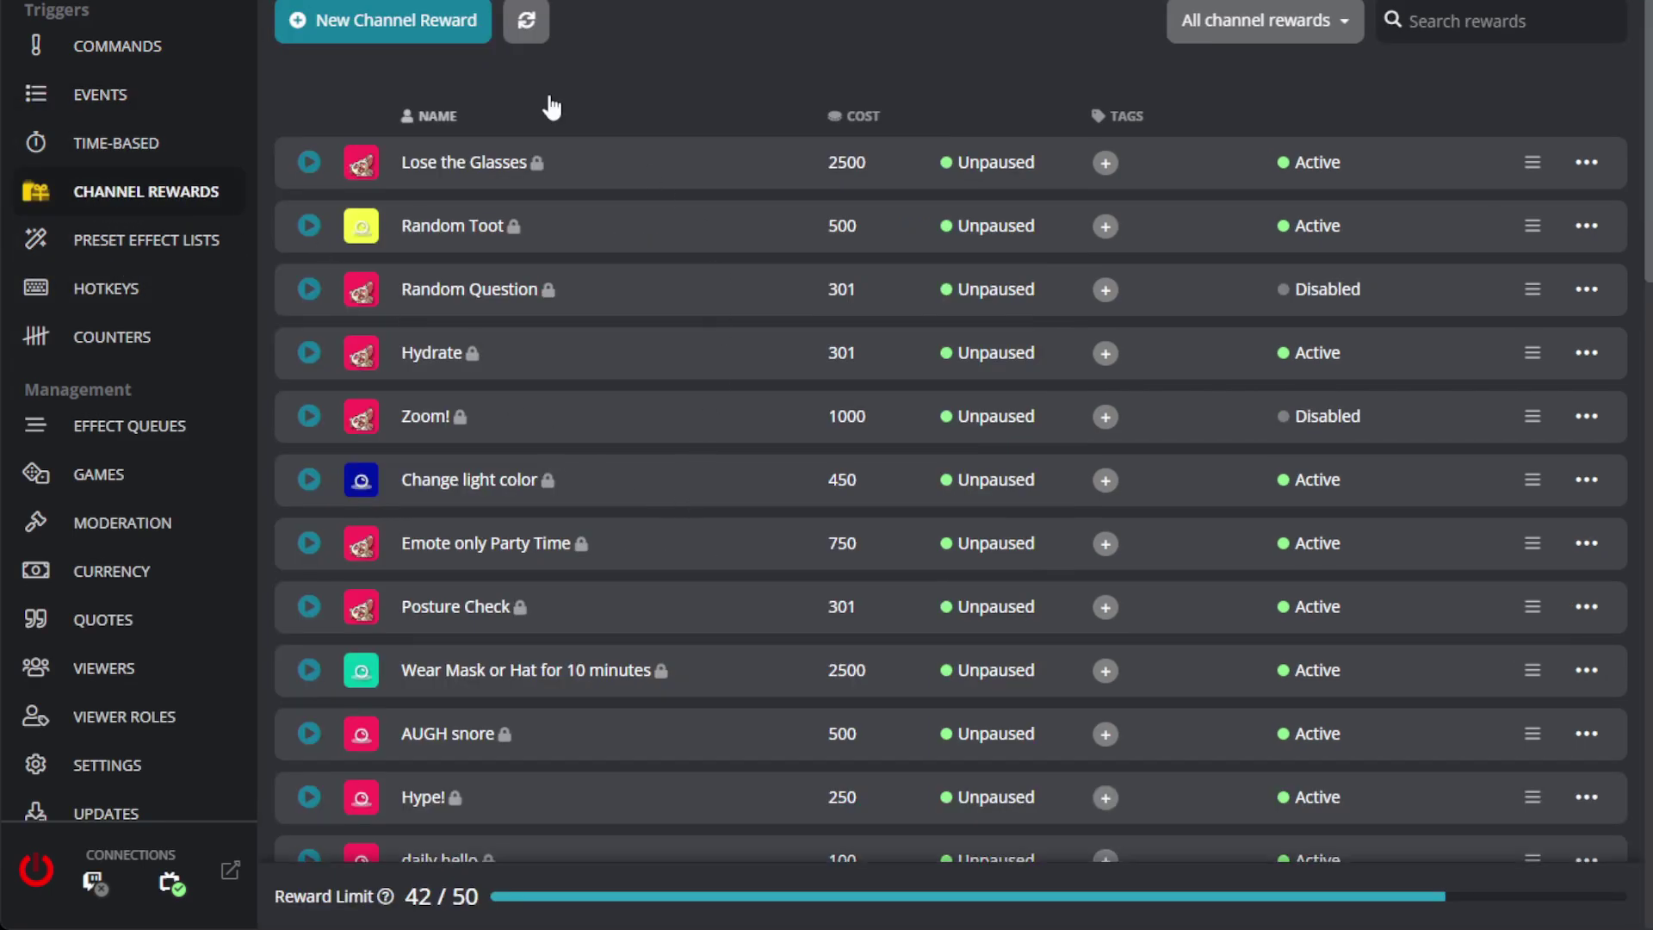
scroll(903, 409, down, 20)
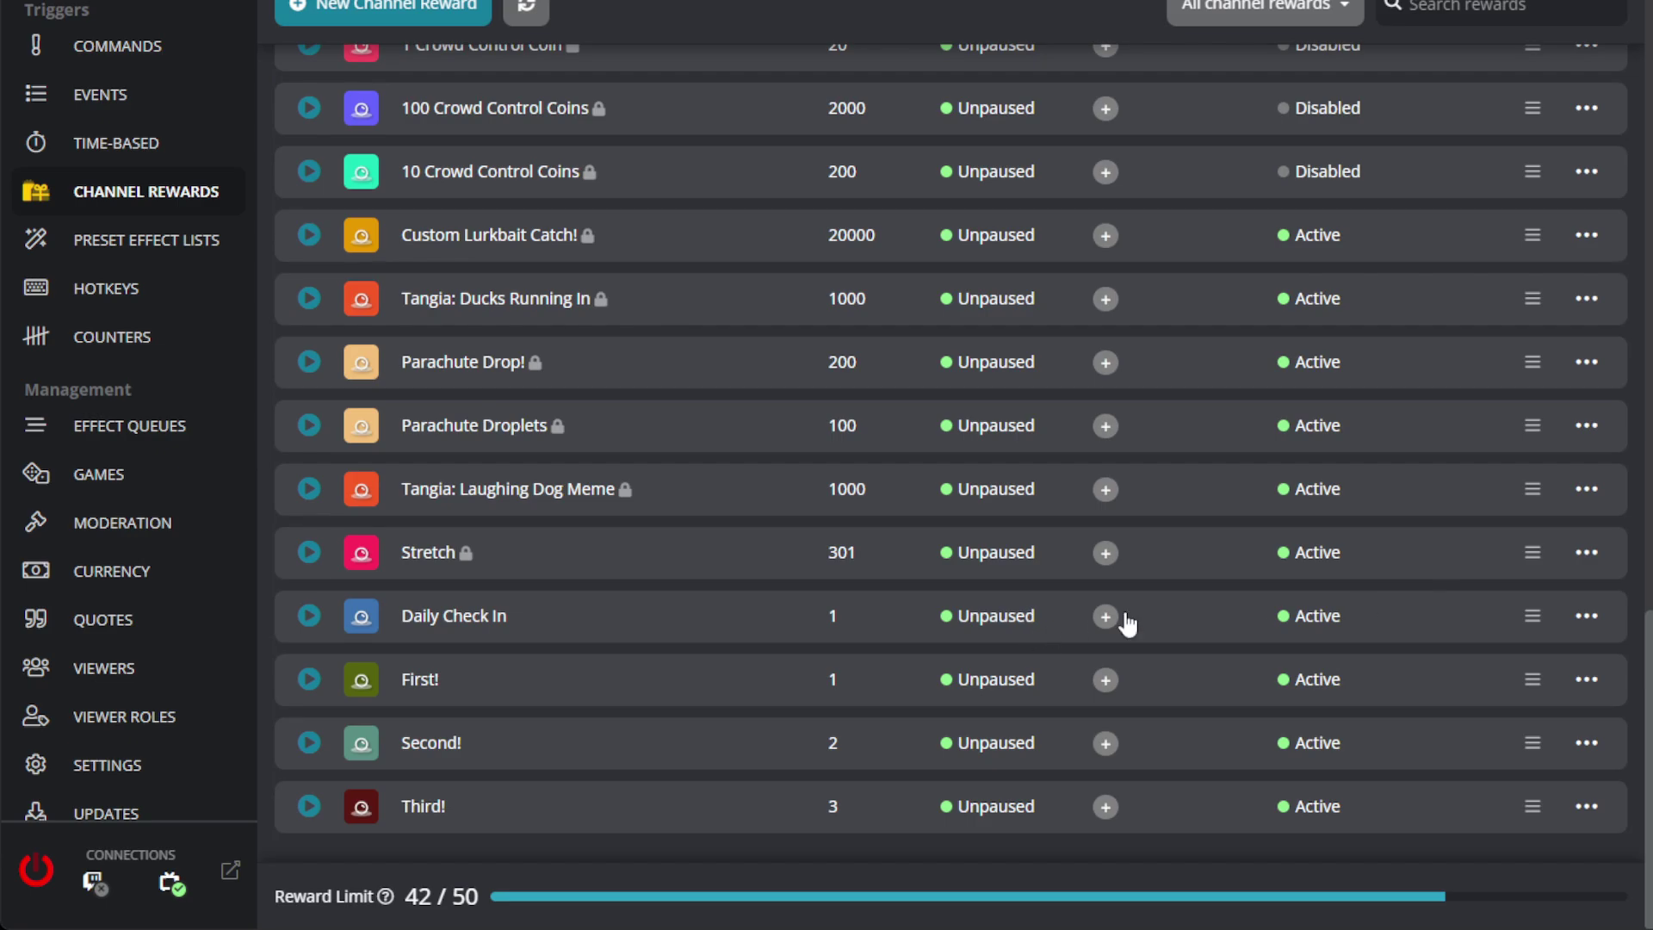
click(1586, 615)
click(1481, 644)
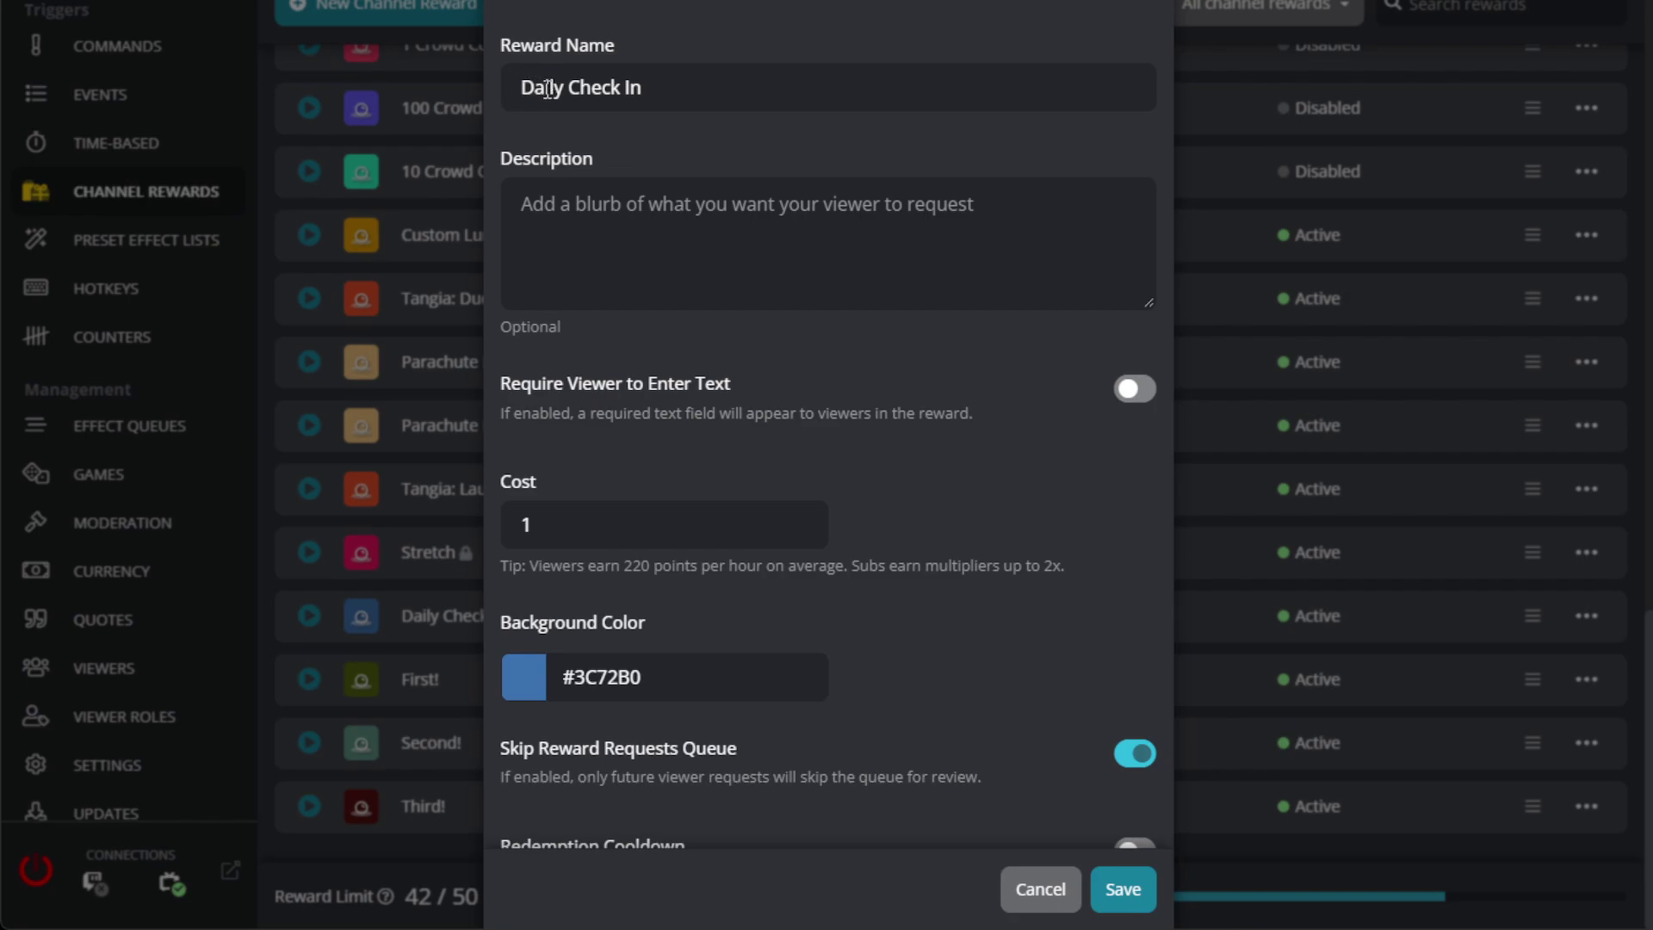
scroll(747, 155, down, 3)
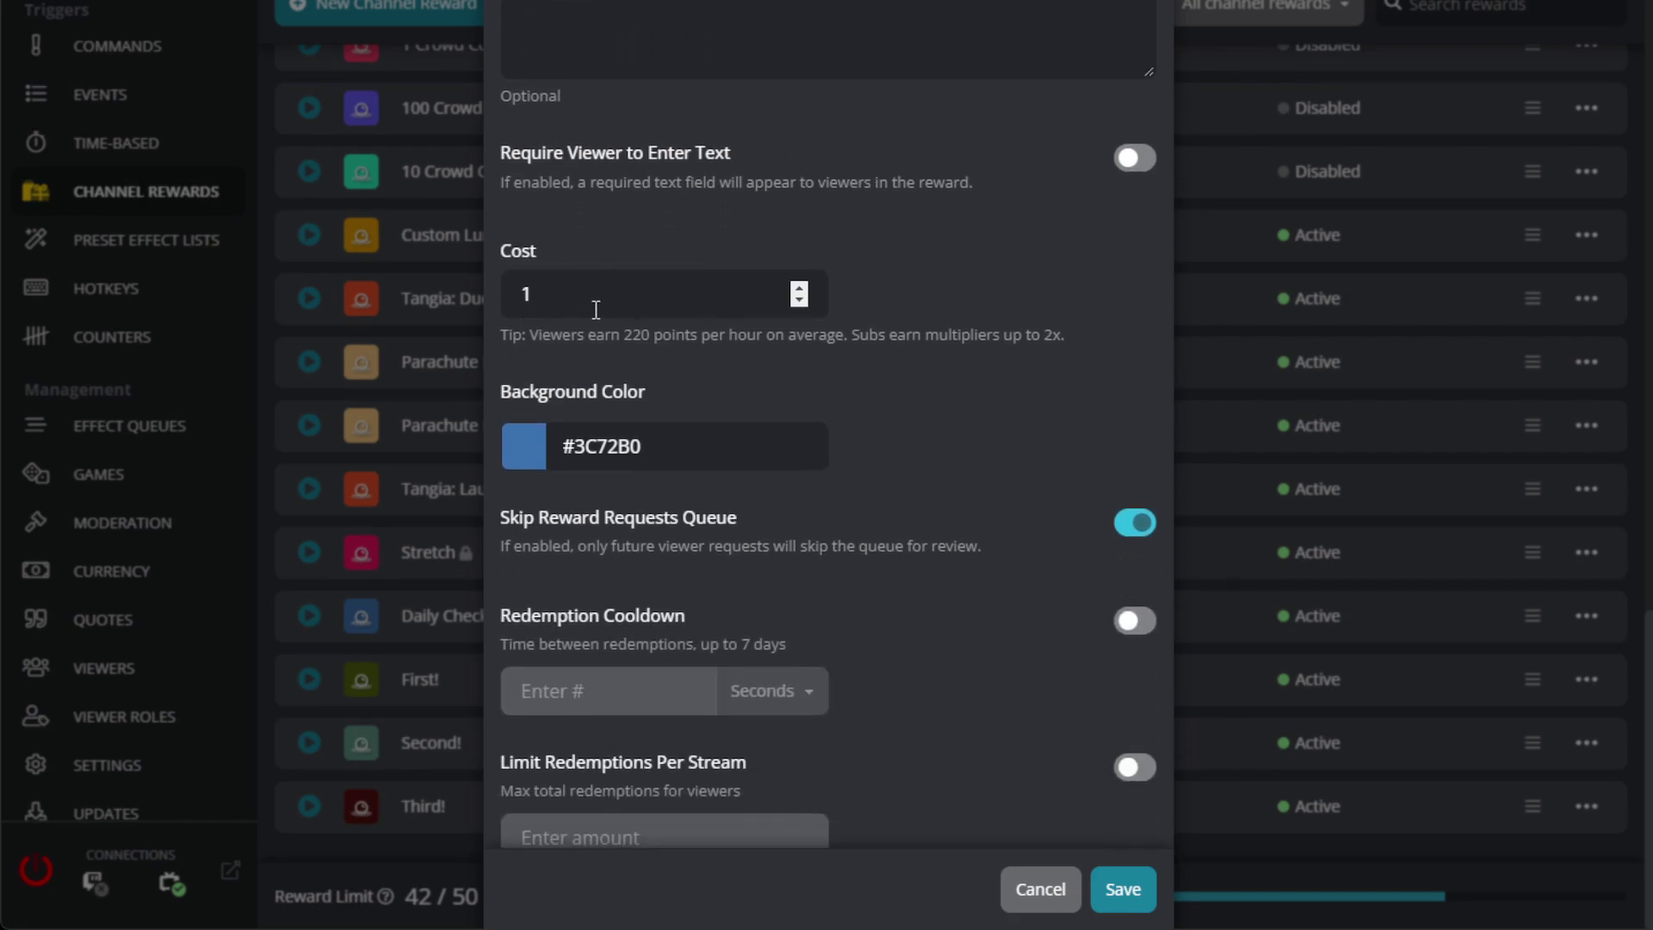
scroll(558, 228, down, 5)
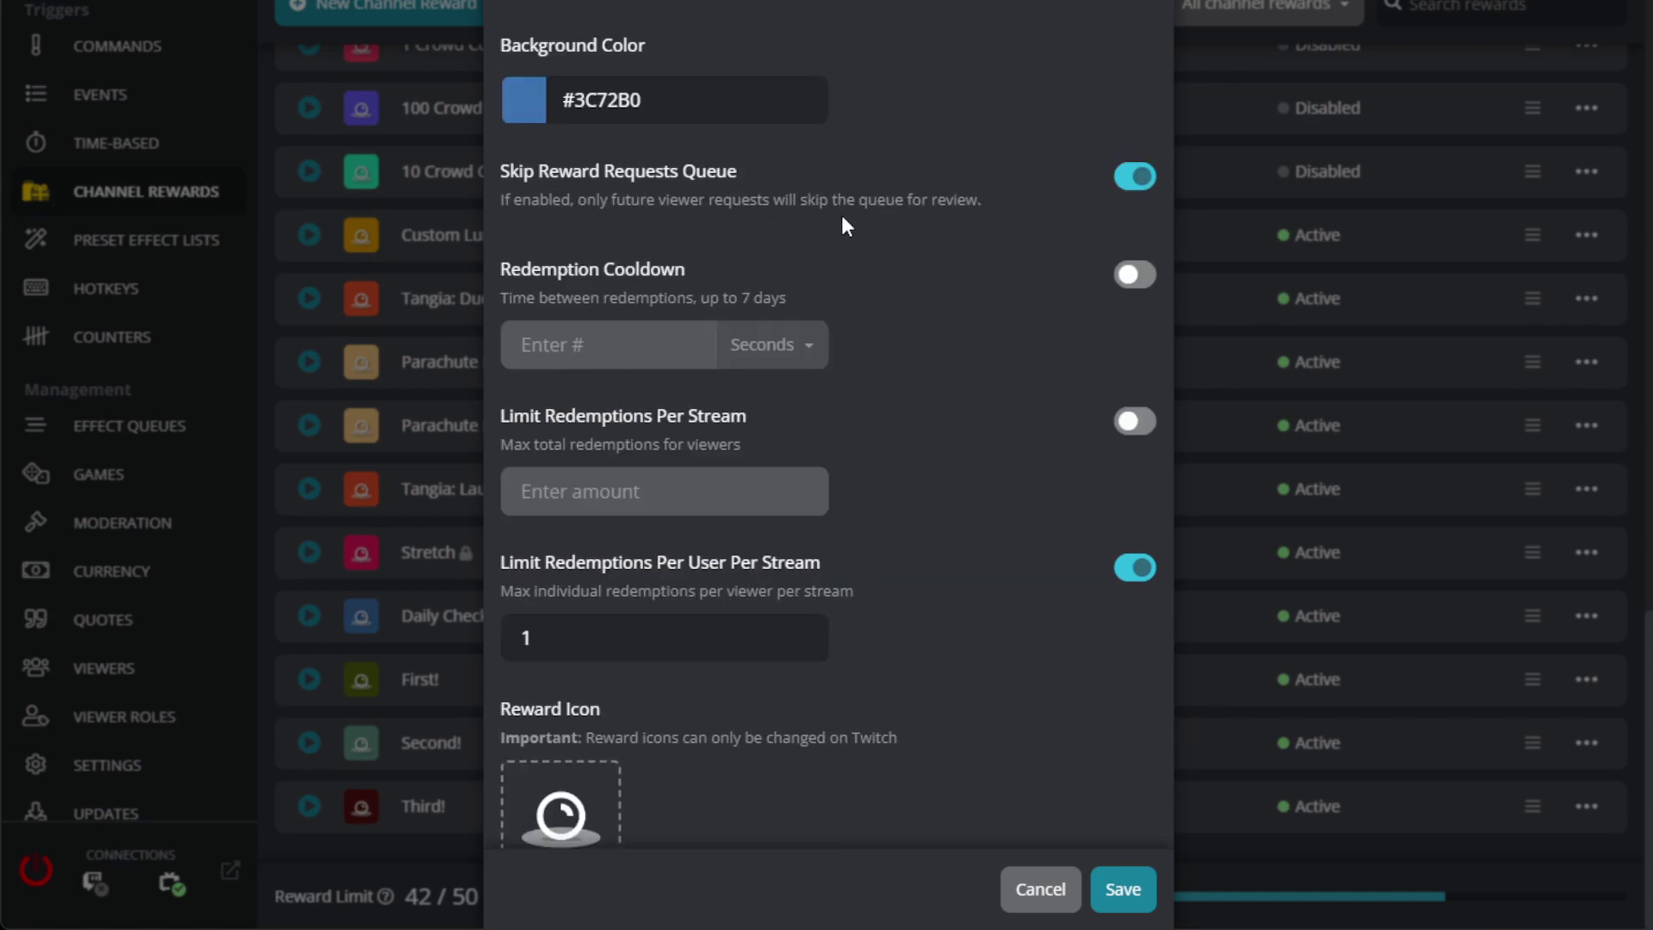
scroll(842, 218, down, 2)
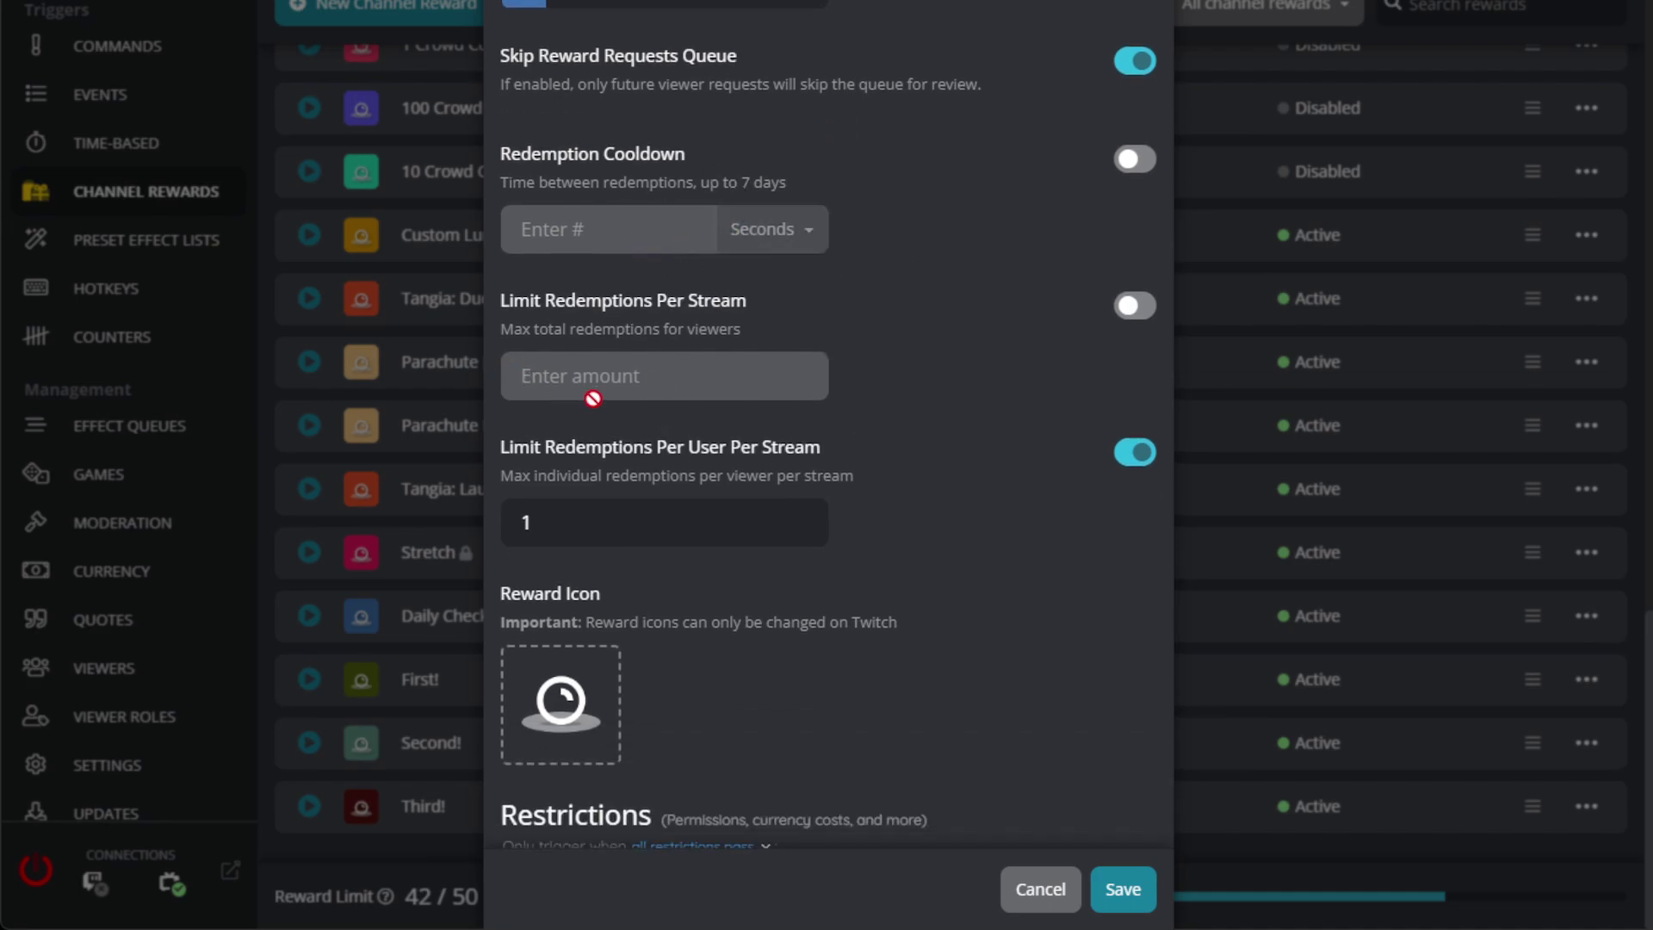
scroll(830, 367, down, 4)
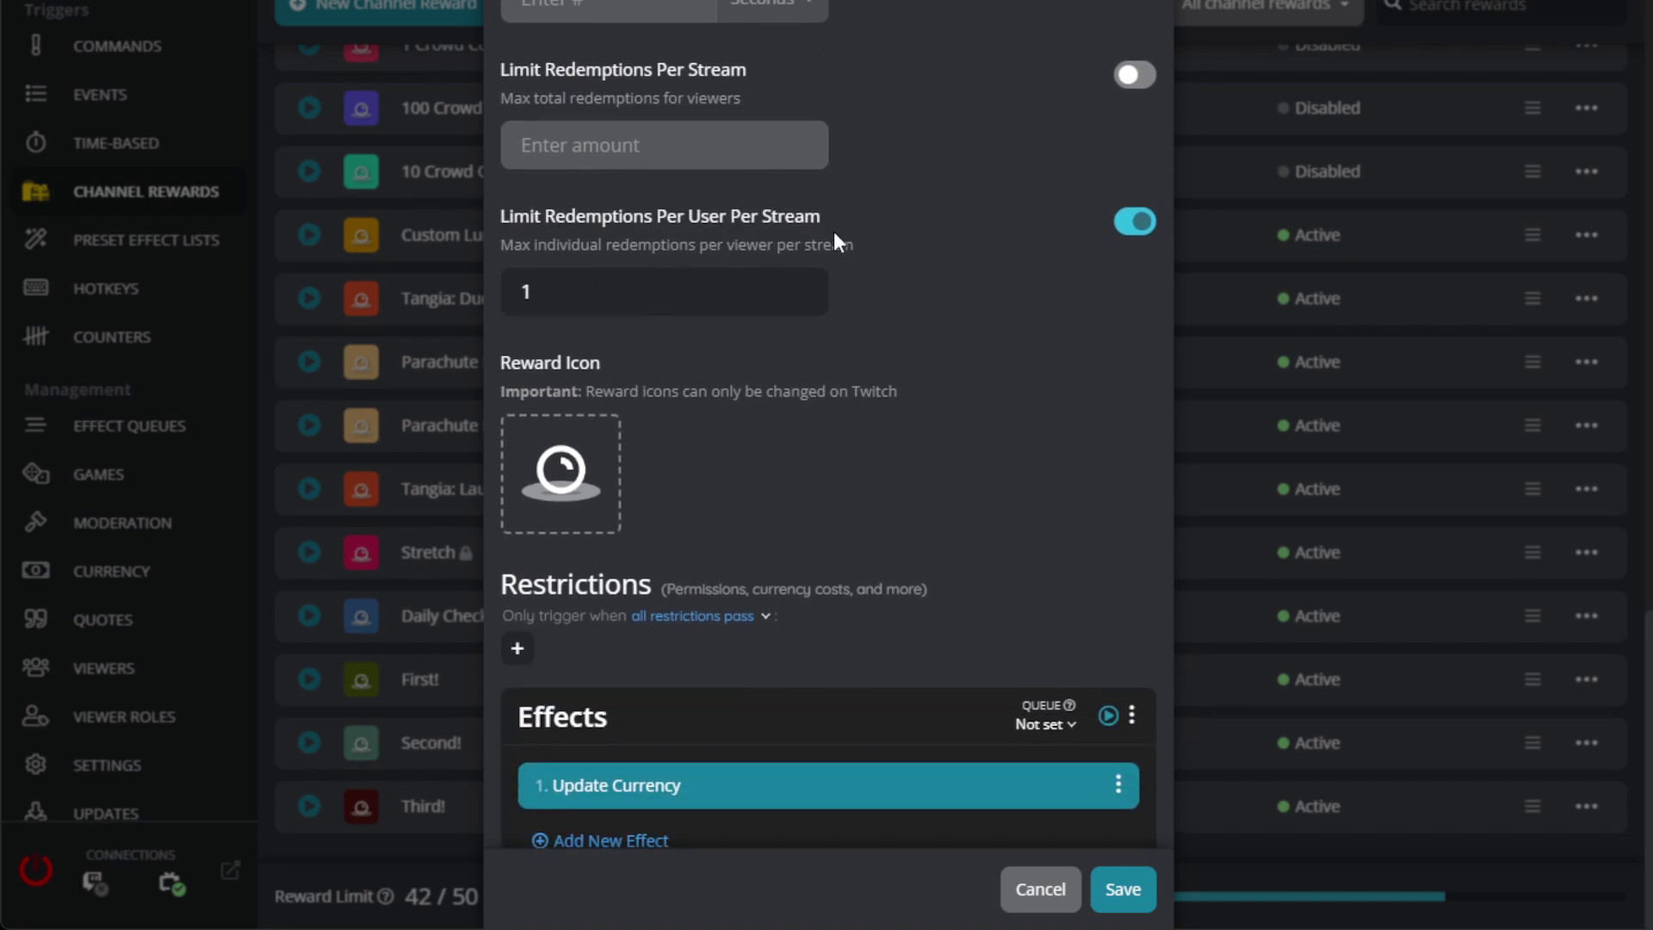
scroll(721, 305, down, 1)
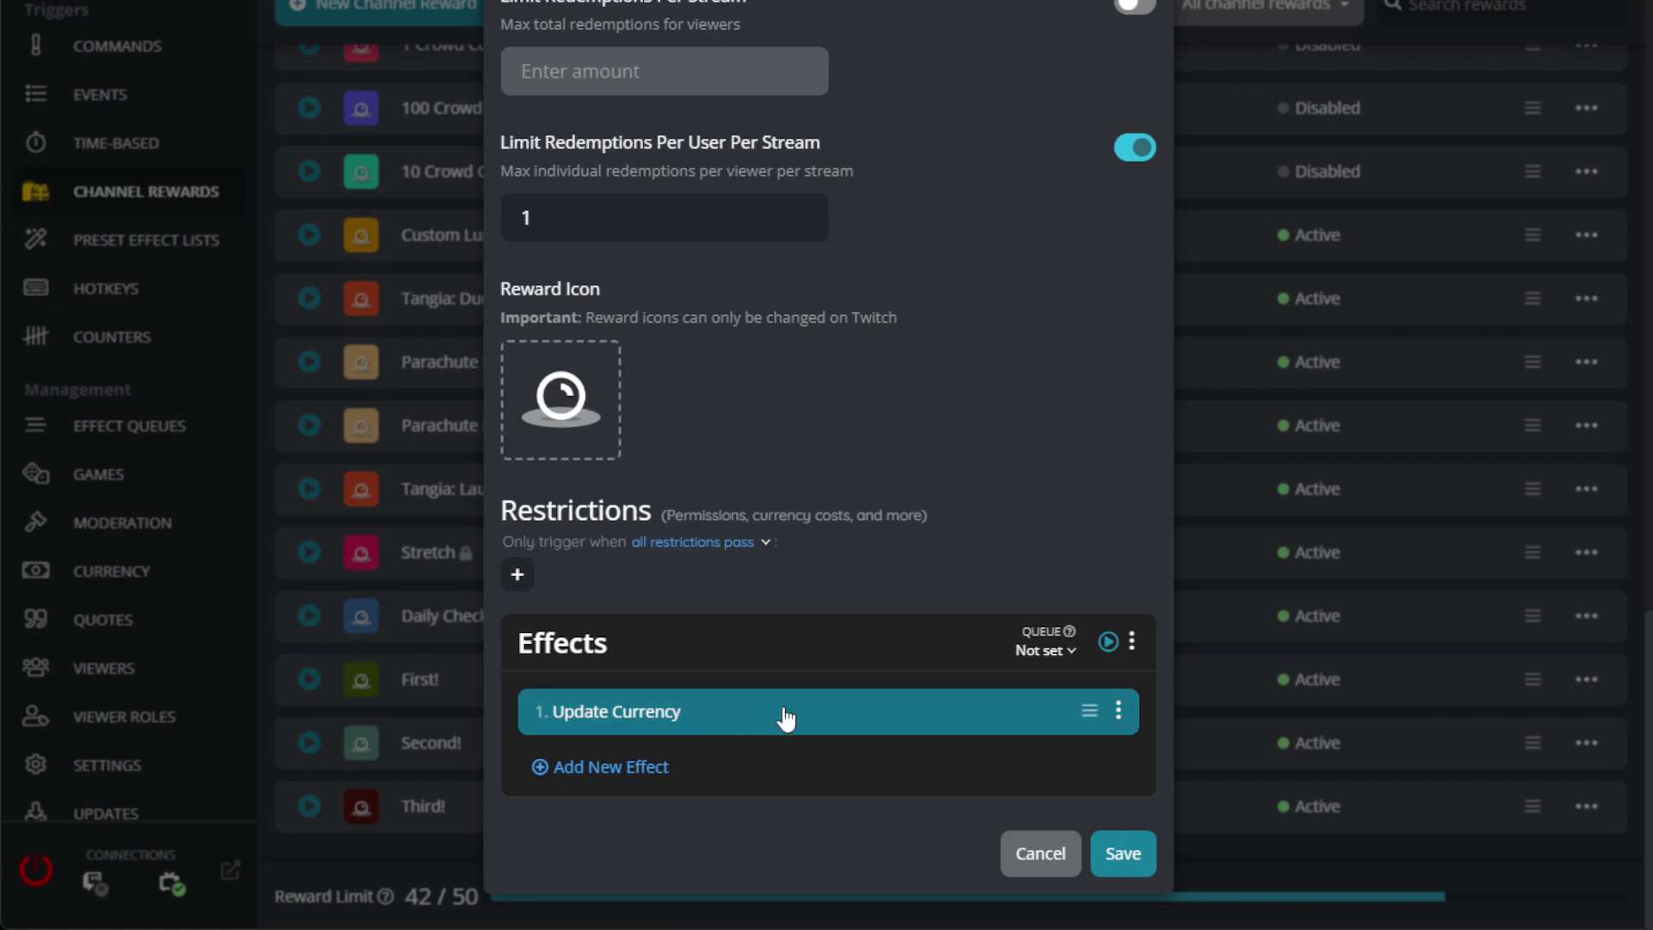
click(594, 766)
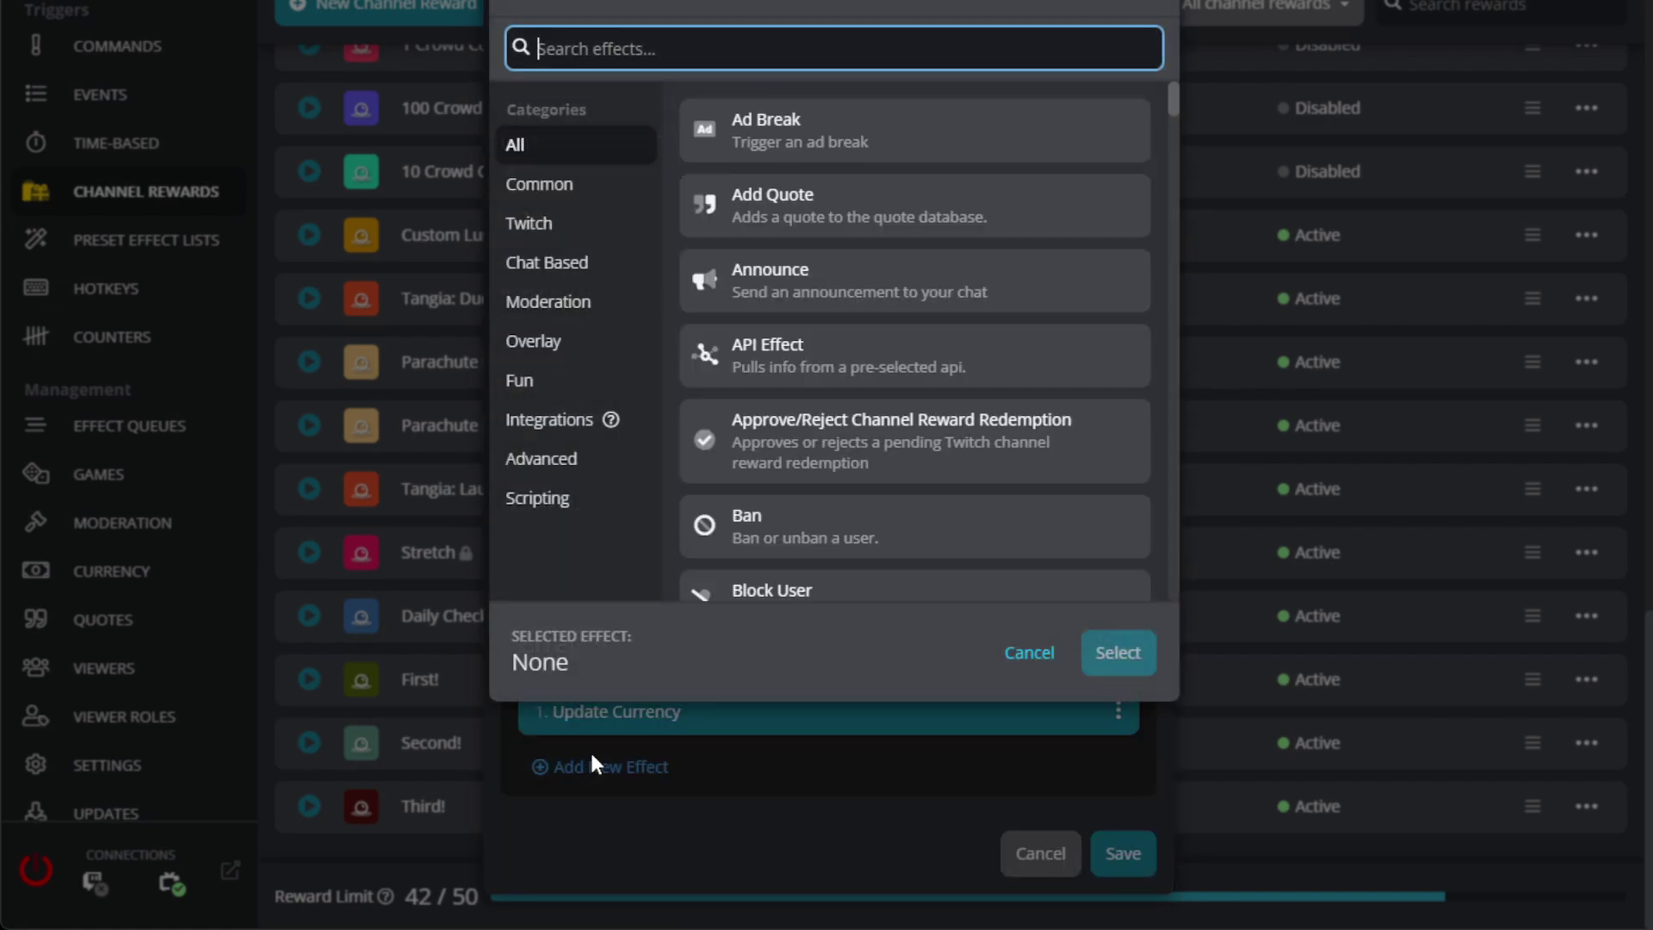
text(currency)
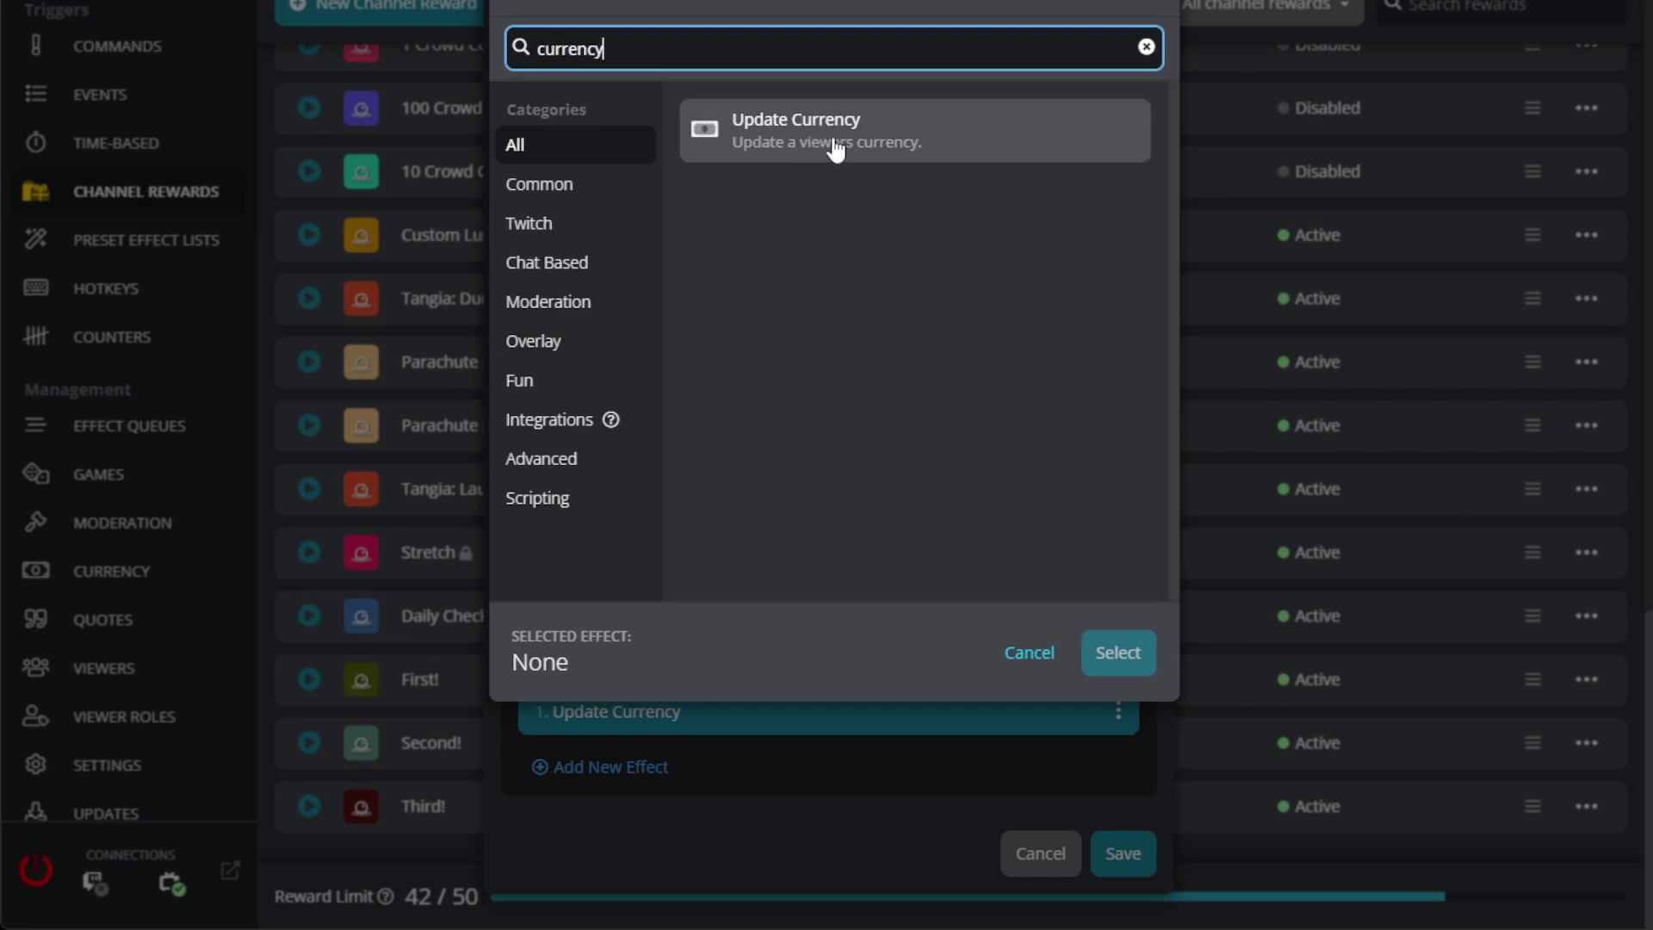
click(1027, 656)
Select check in as the currency in the reward's Update Currency effect, and save both the effect and the Daily Check In reward
click(702, 711)
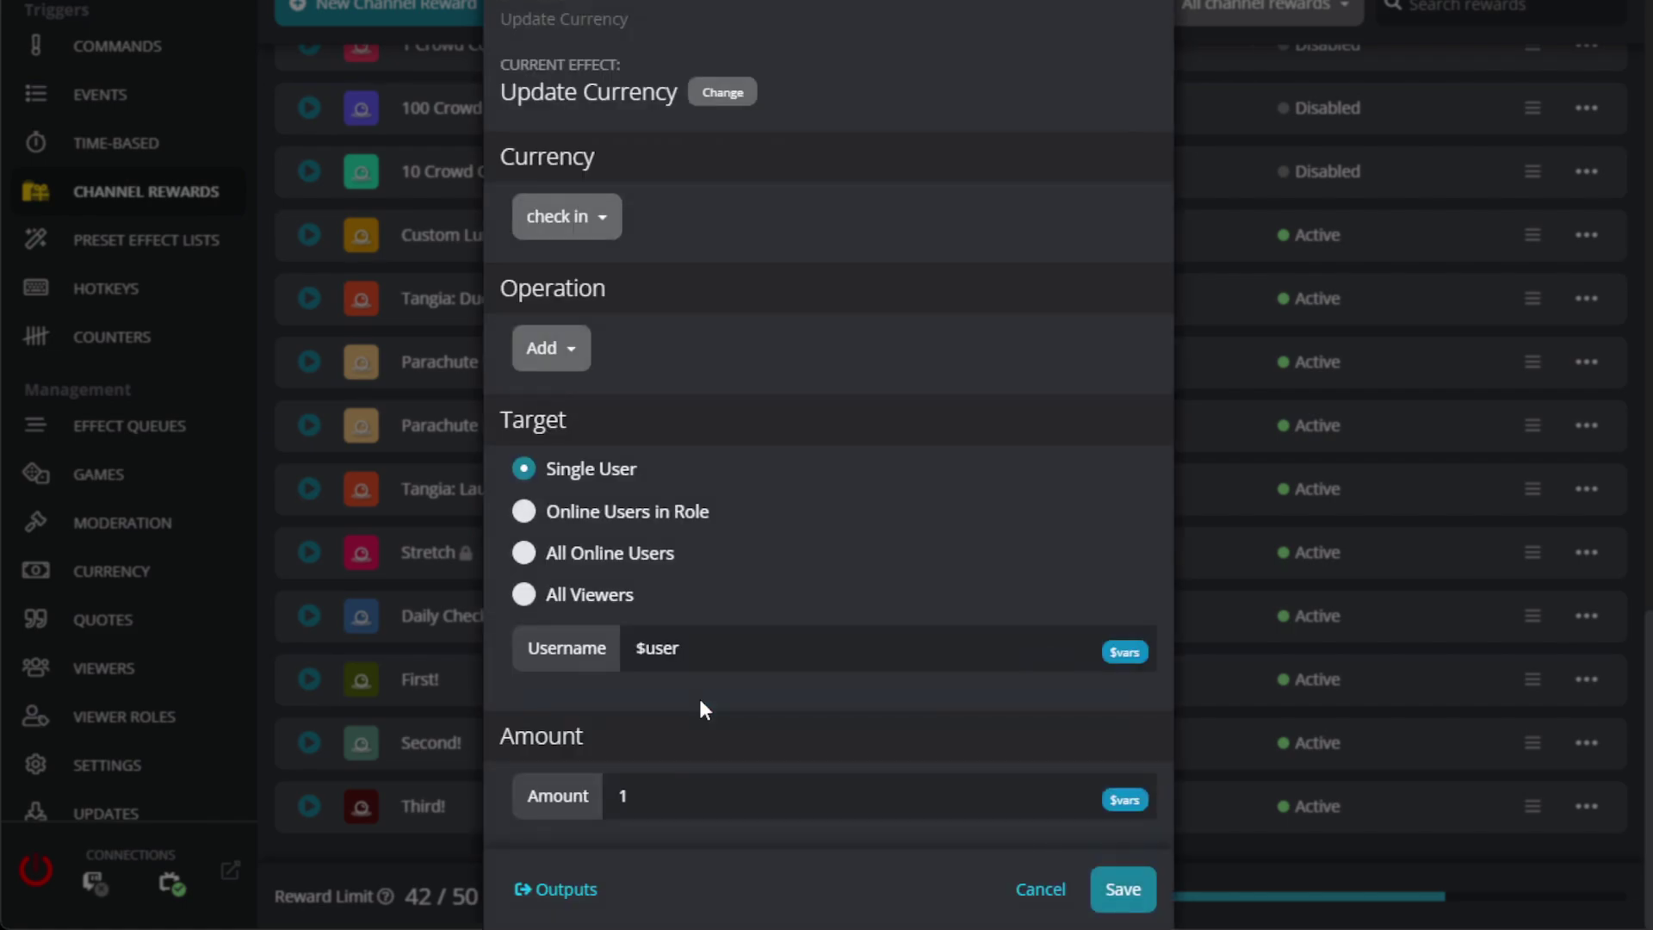
click(602, 234)
click(588, 300)
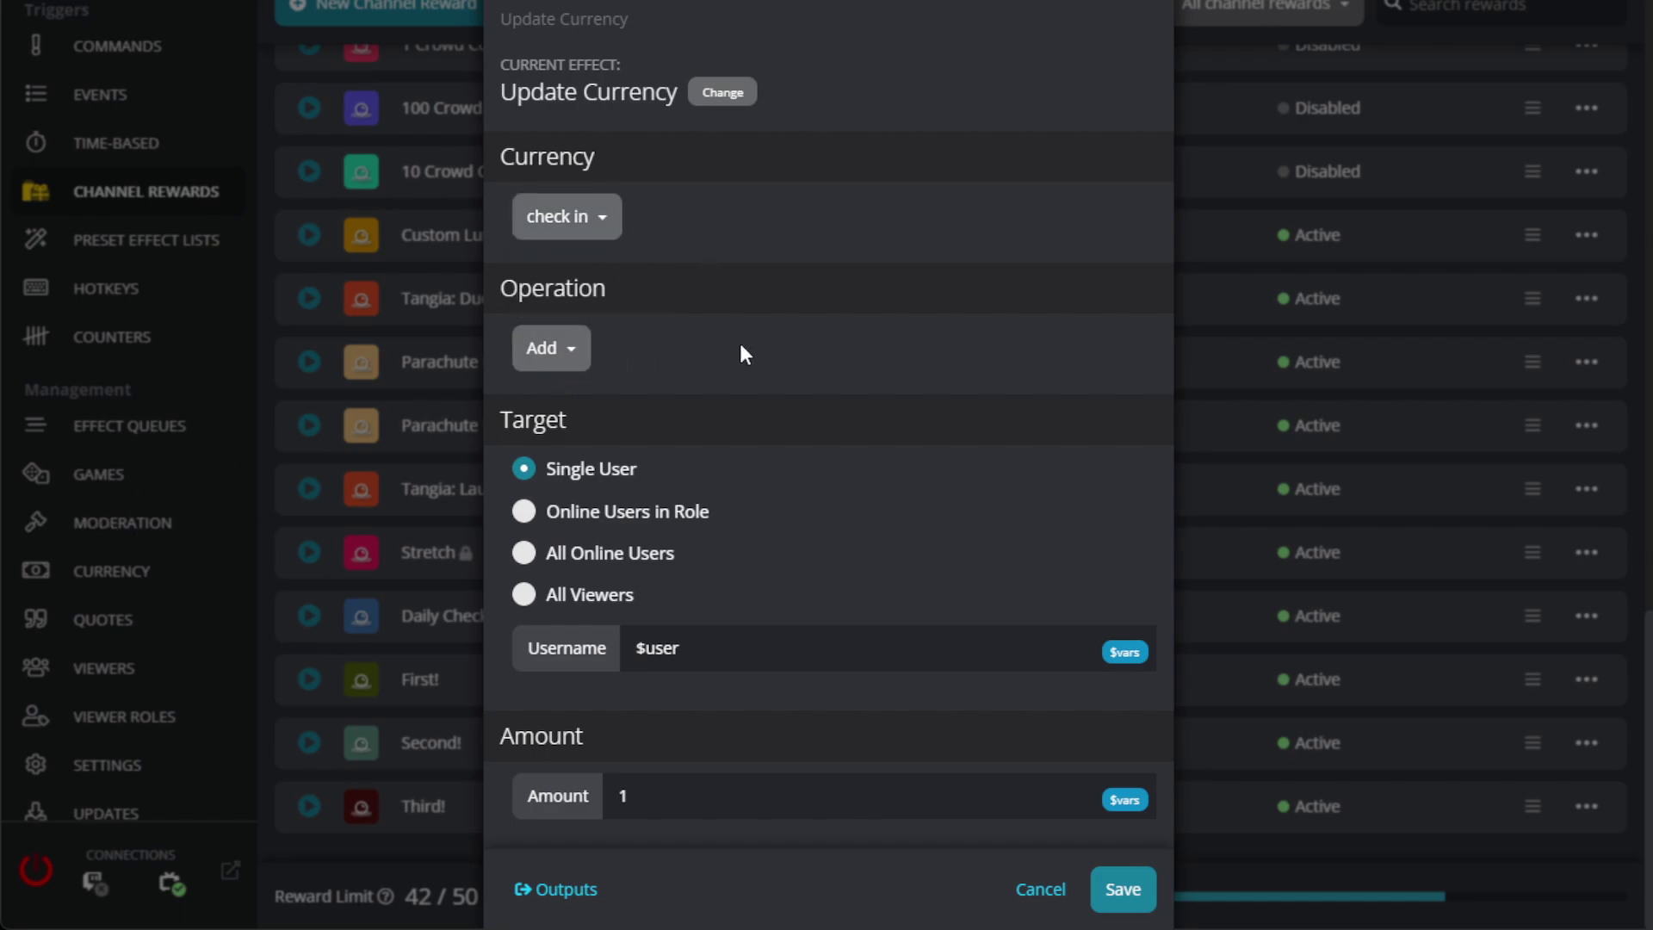
scroll(763, 334, down, 1)
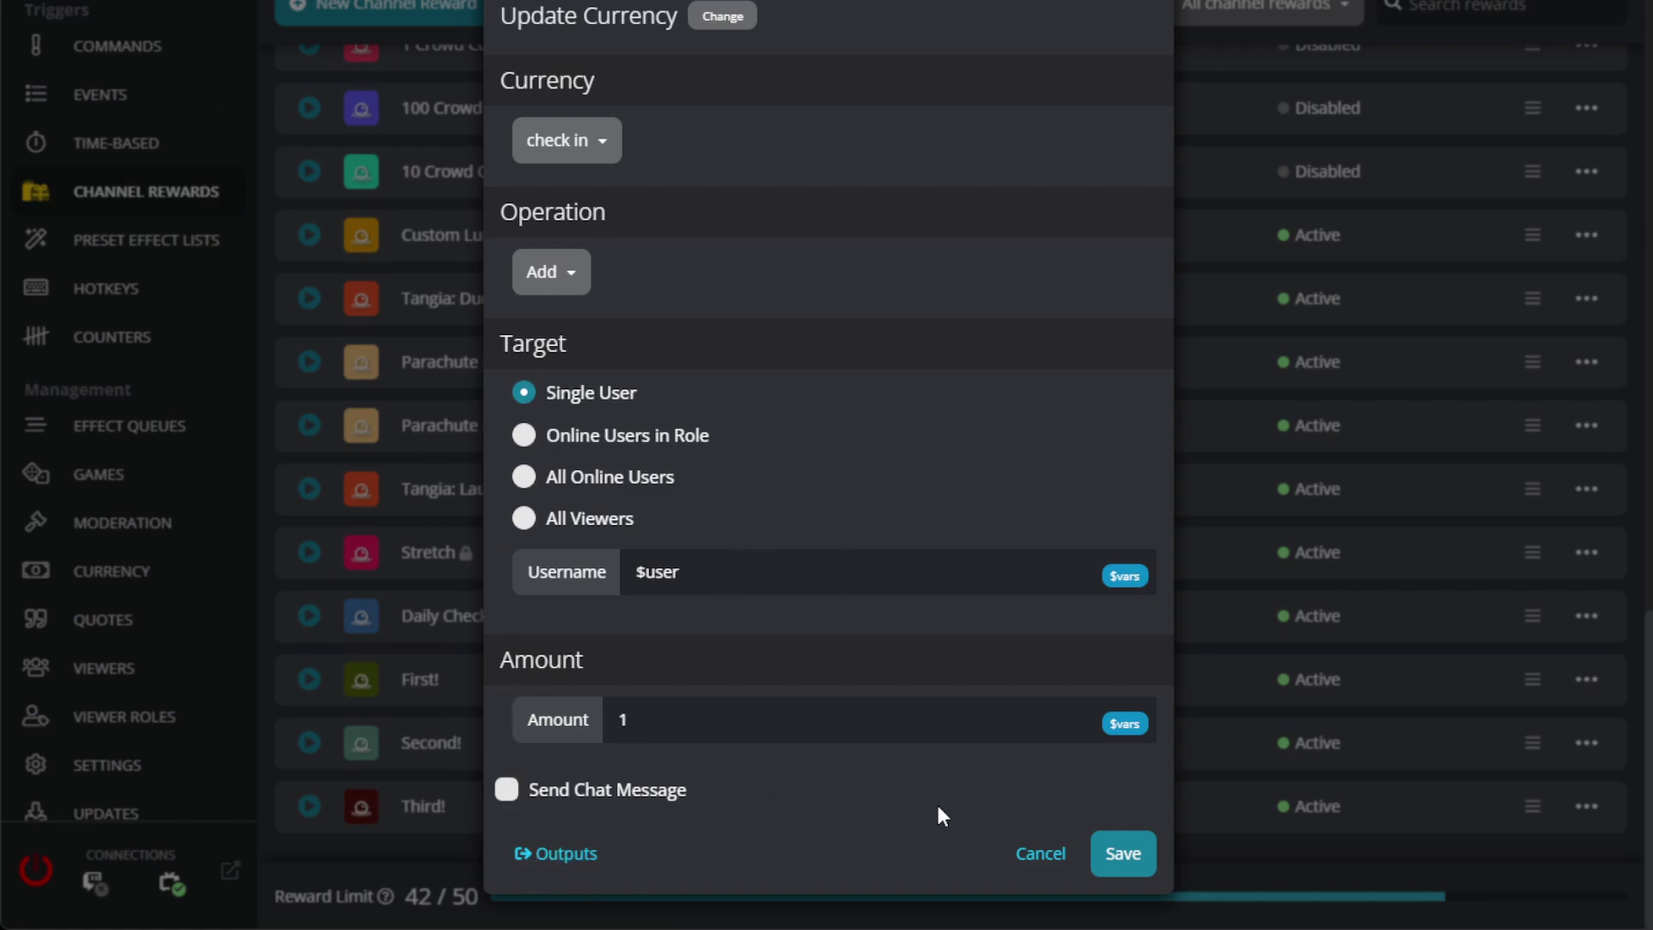
click(1143, 855)
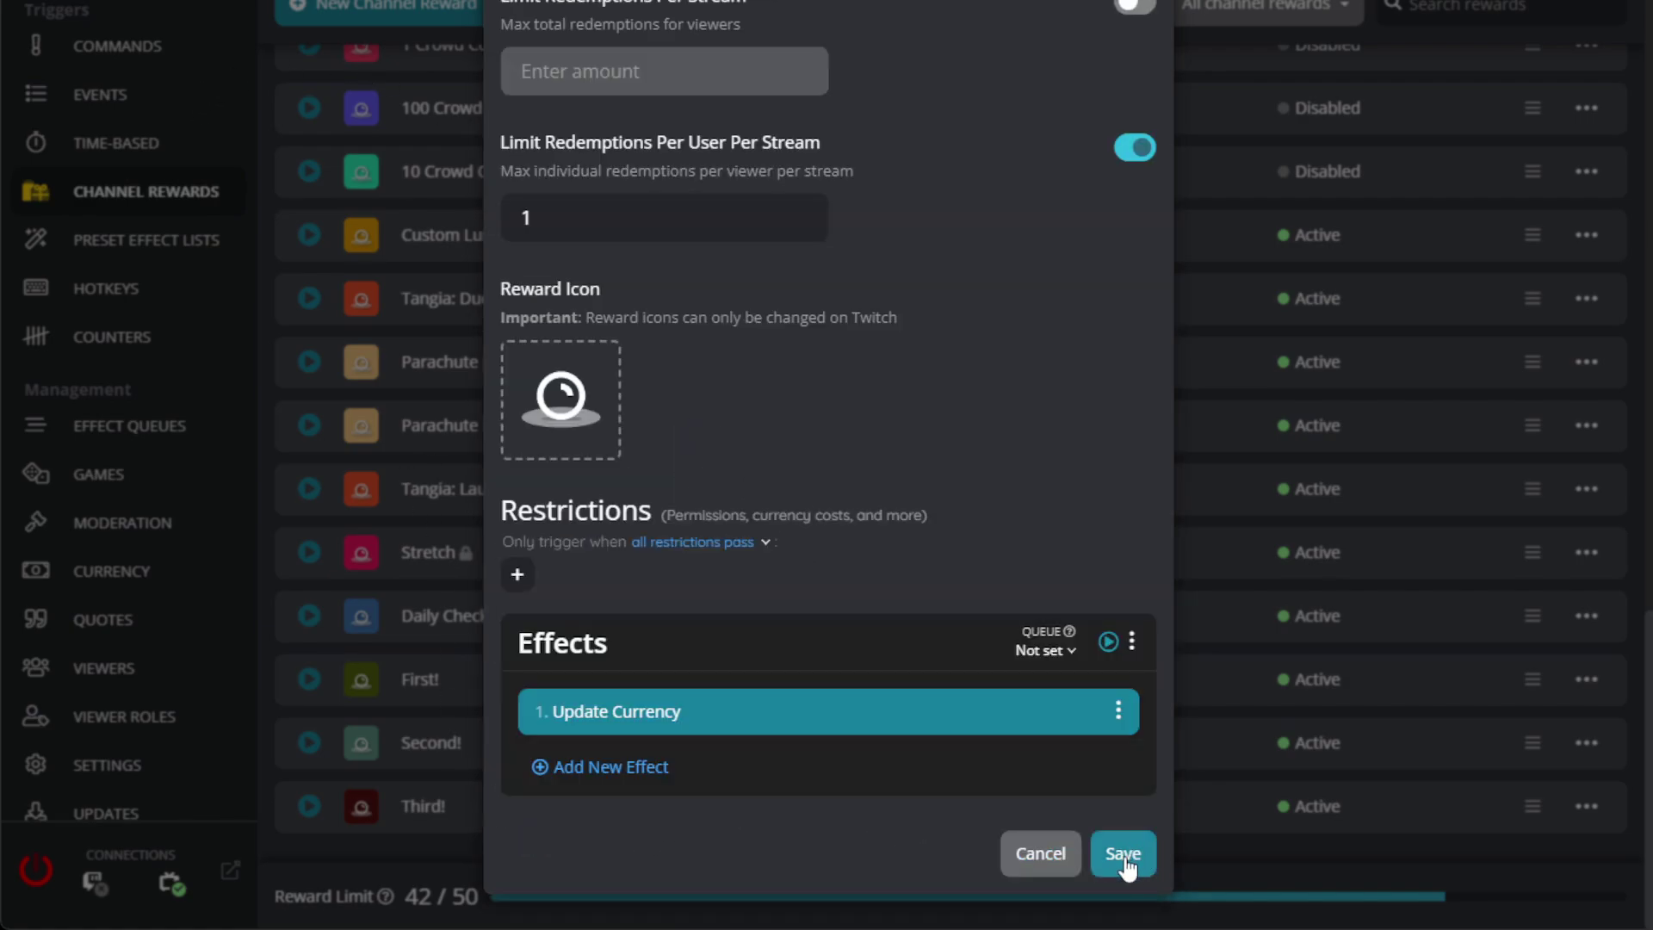
click(1125, 856)
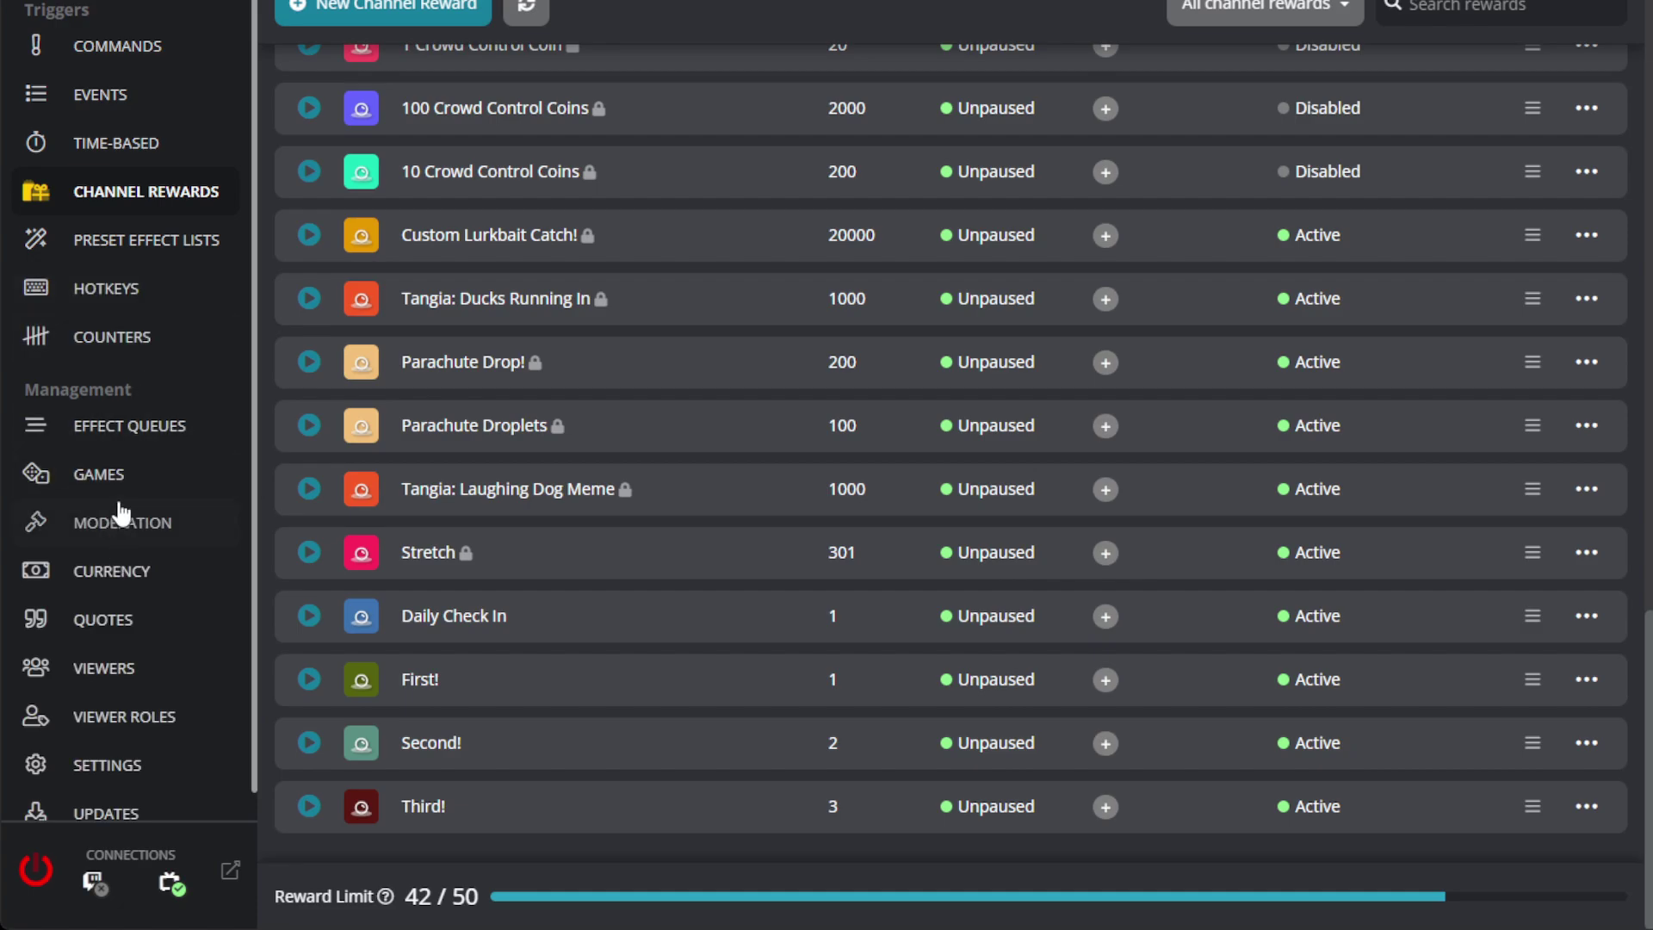
Review the check in currency's settings down to its purge option and save the currency
click(122, 570)
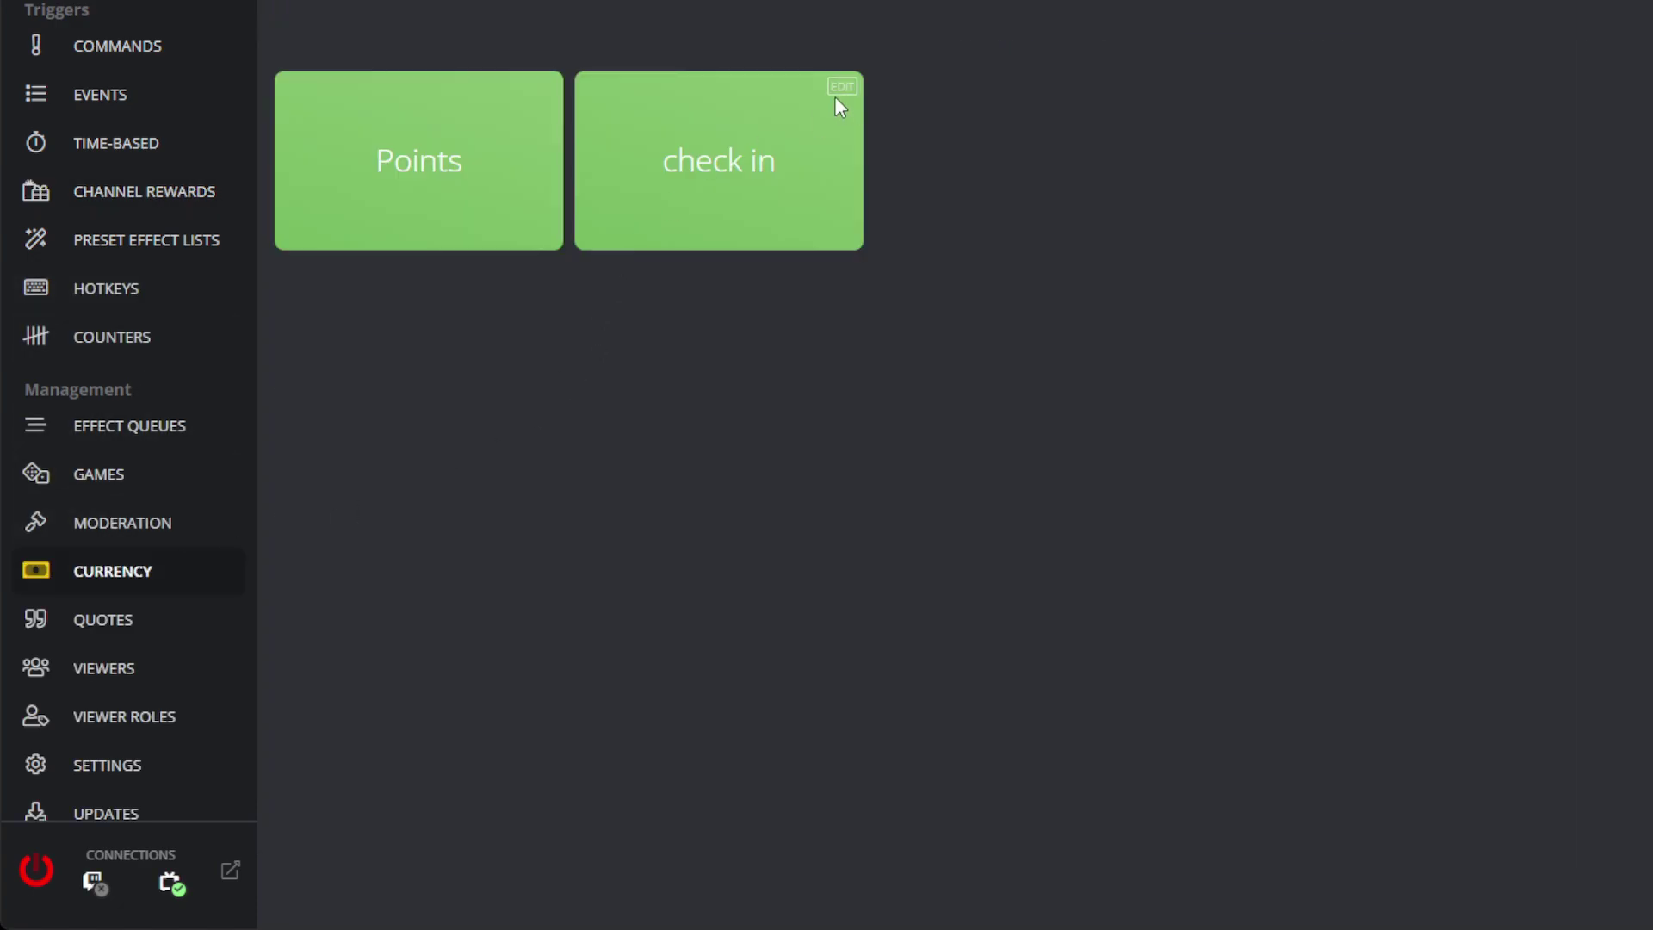
click(841, 89)
scroll(776, 389, down, 1)
scroll(776, 388, down, 8)
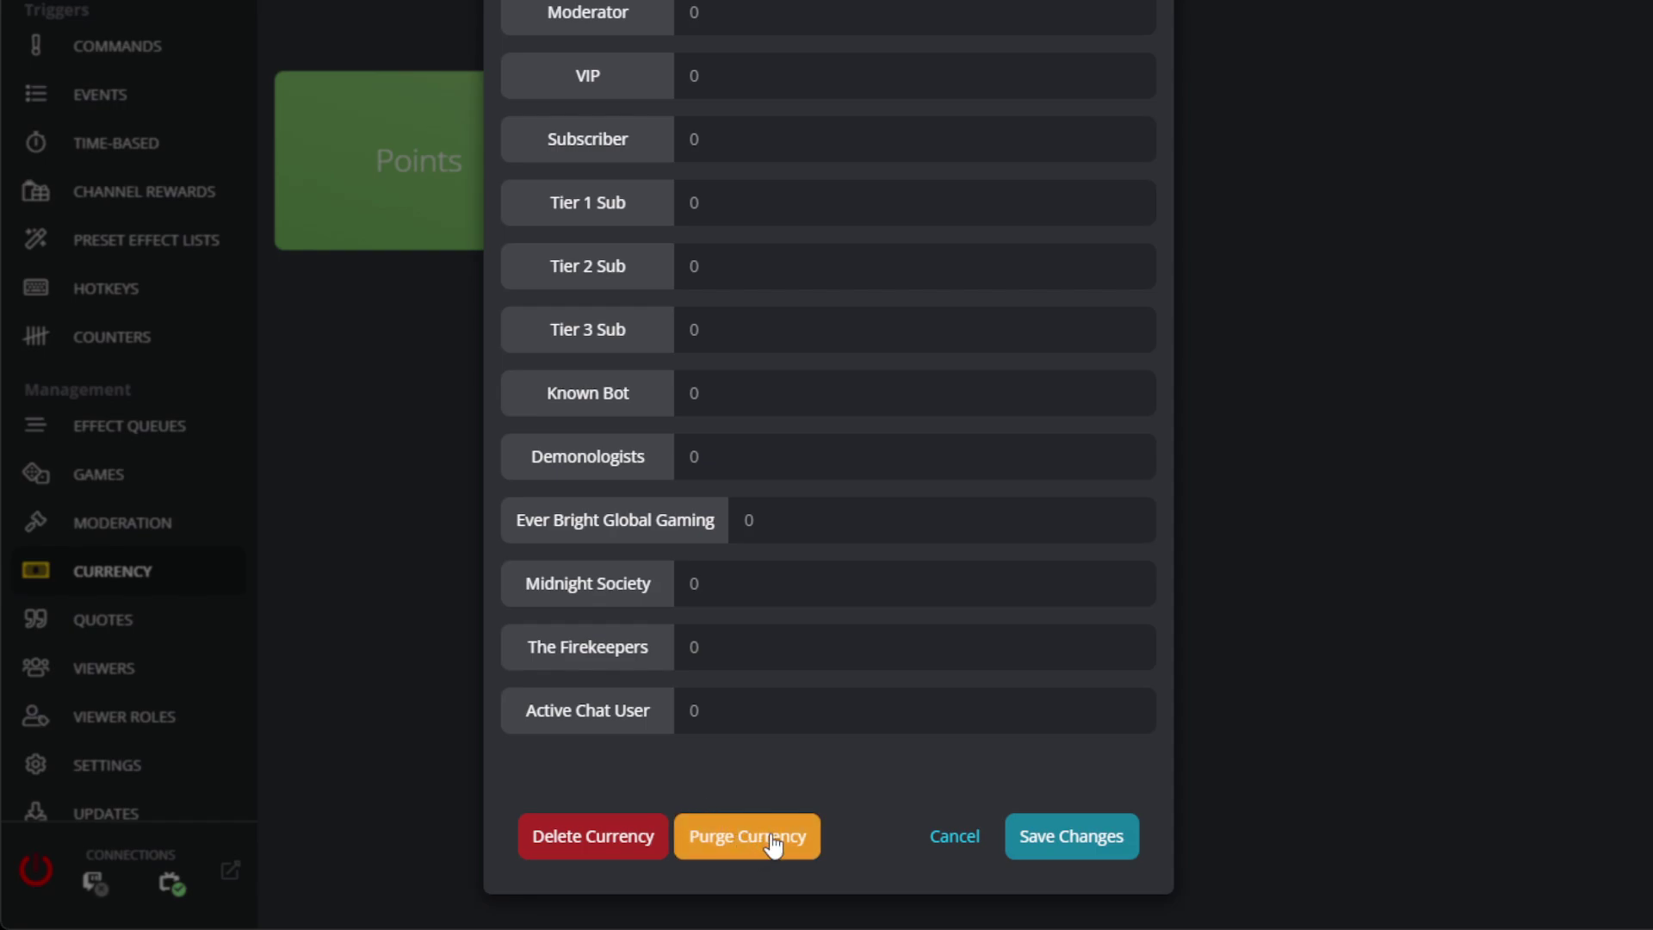
scroll(808, 719, up, 8)
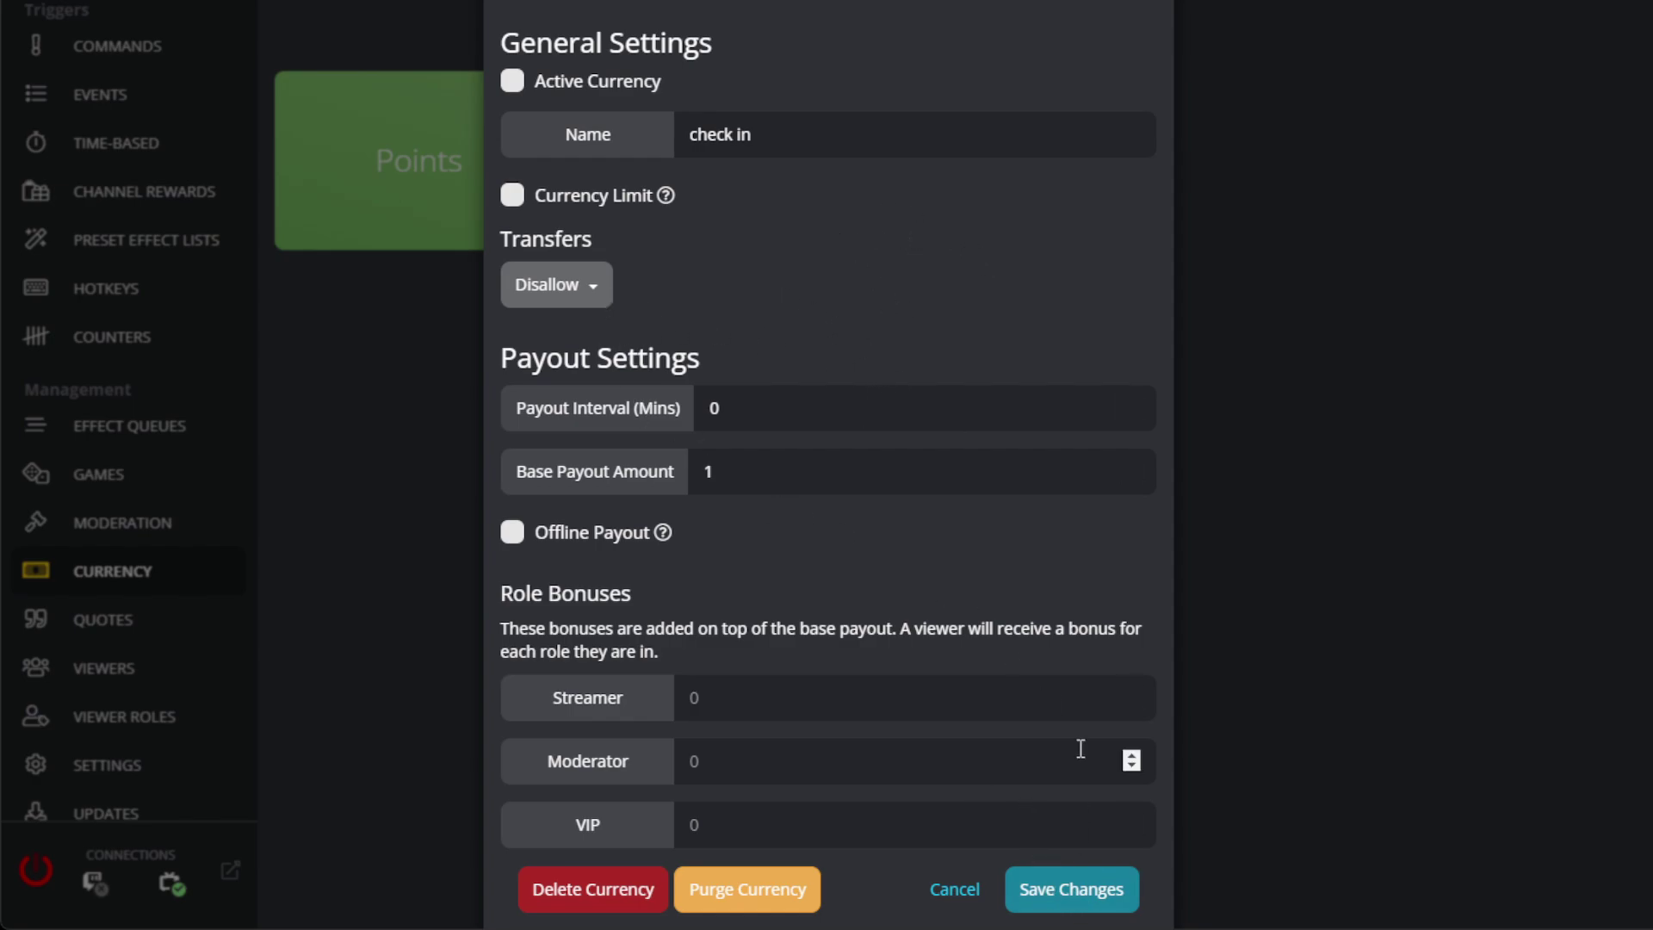
click(1092, 892)
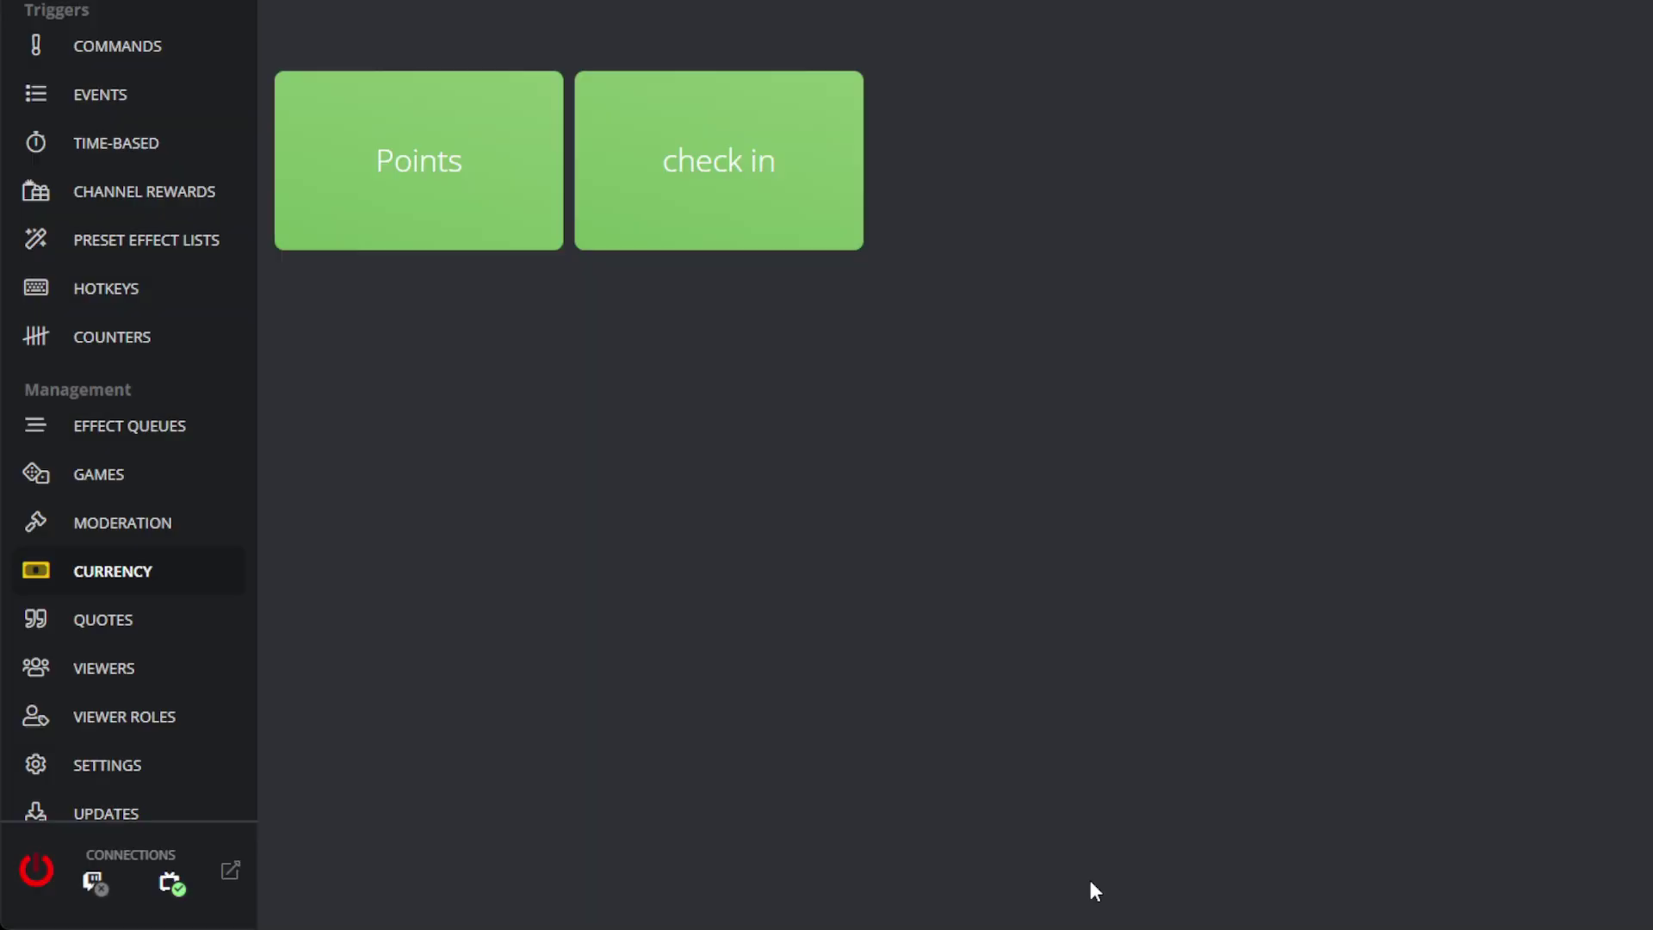
Open the First! channel reward for editing and examine its cost, queue, redemption limits and effects
click(127, 201)
scroll(747, 601, down, 15)
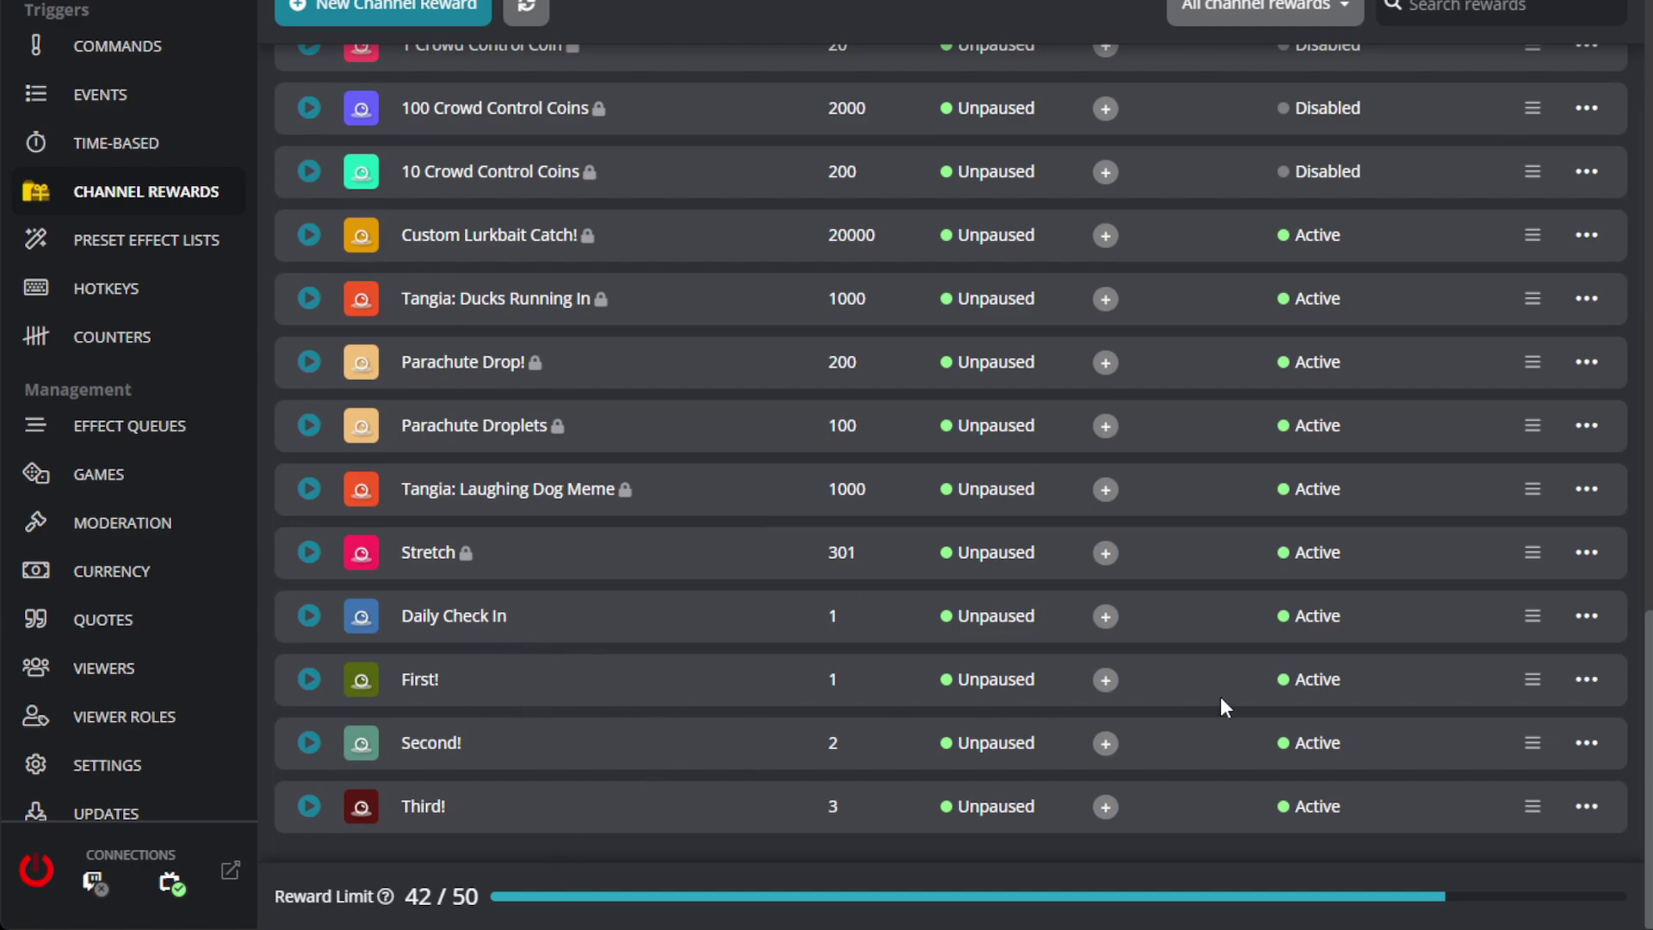
click(1586, 680)
click(1422, 705)
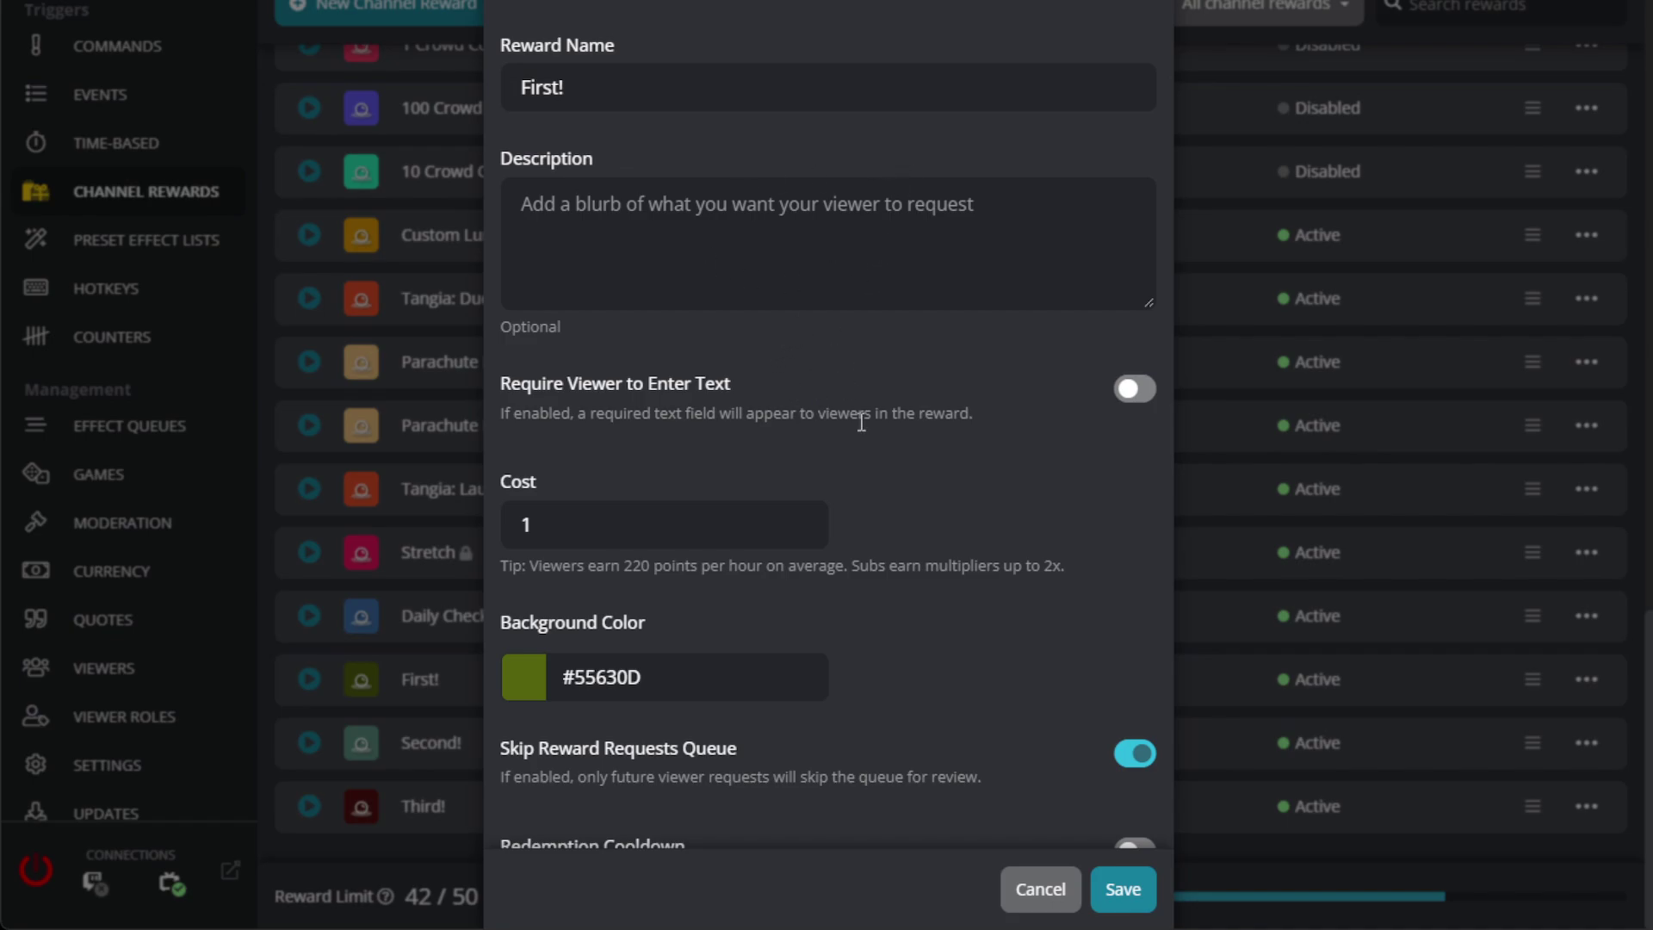
scroll(863, 422, down, 4)
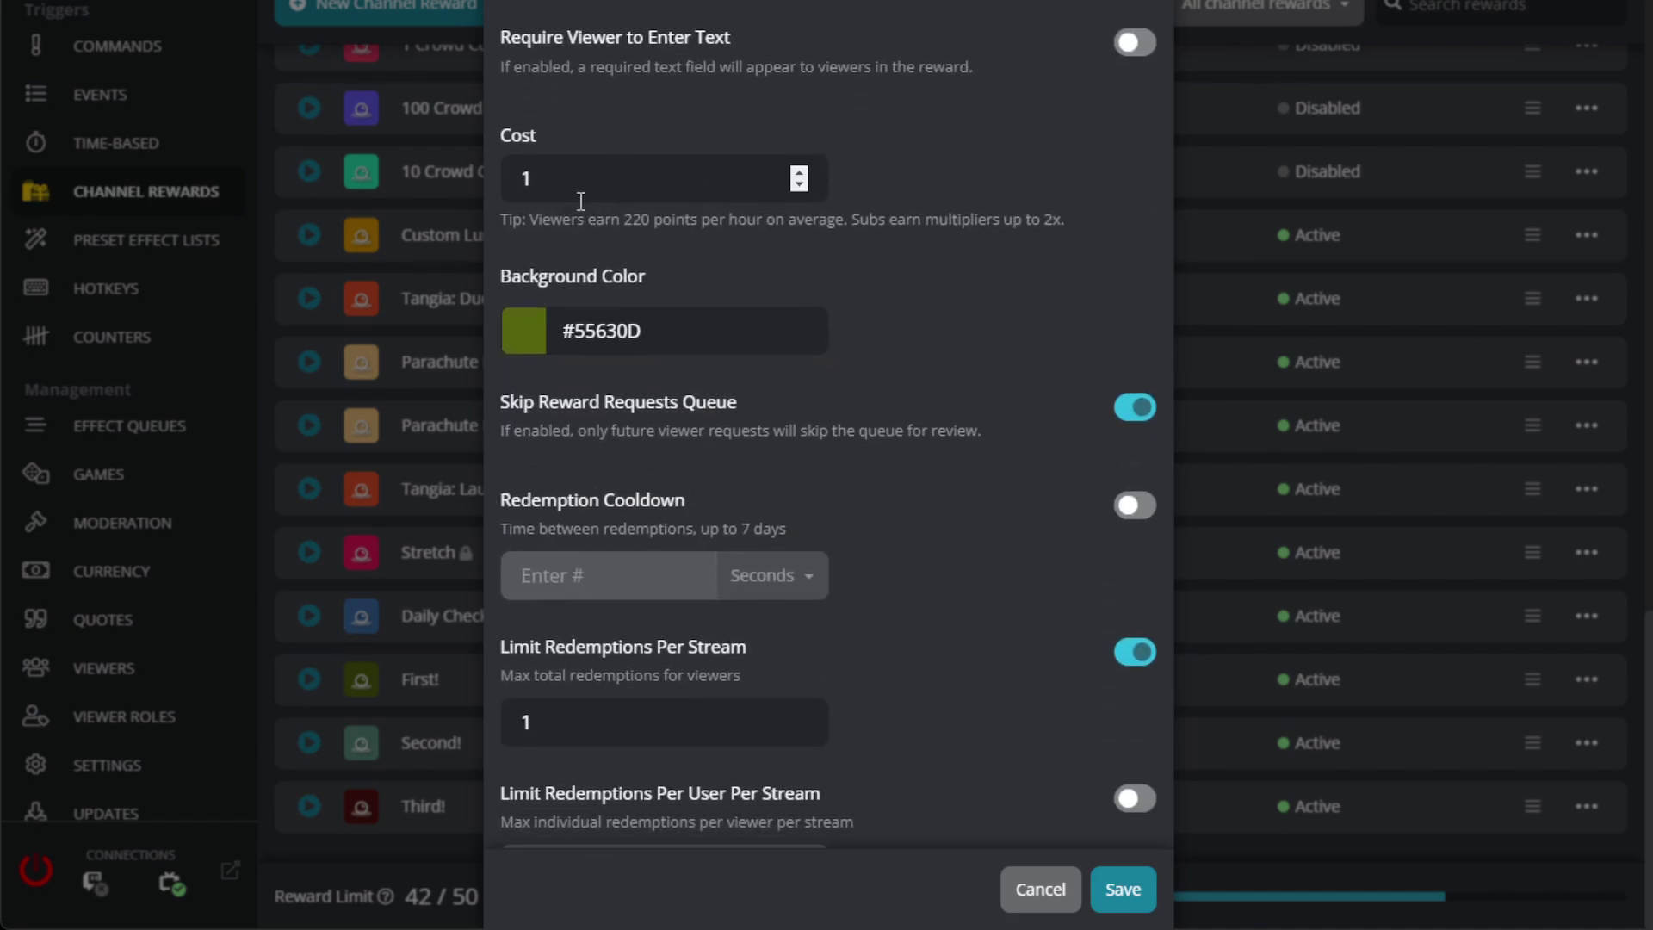
scroll(861, 266, down, 2)
scroll(926, 258, down, 1)
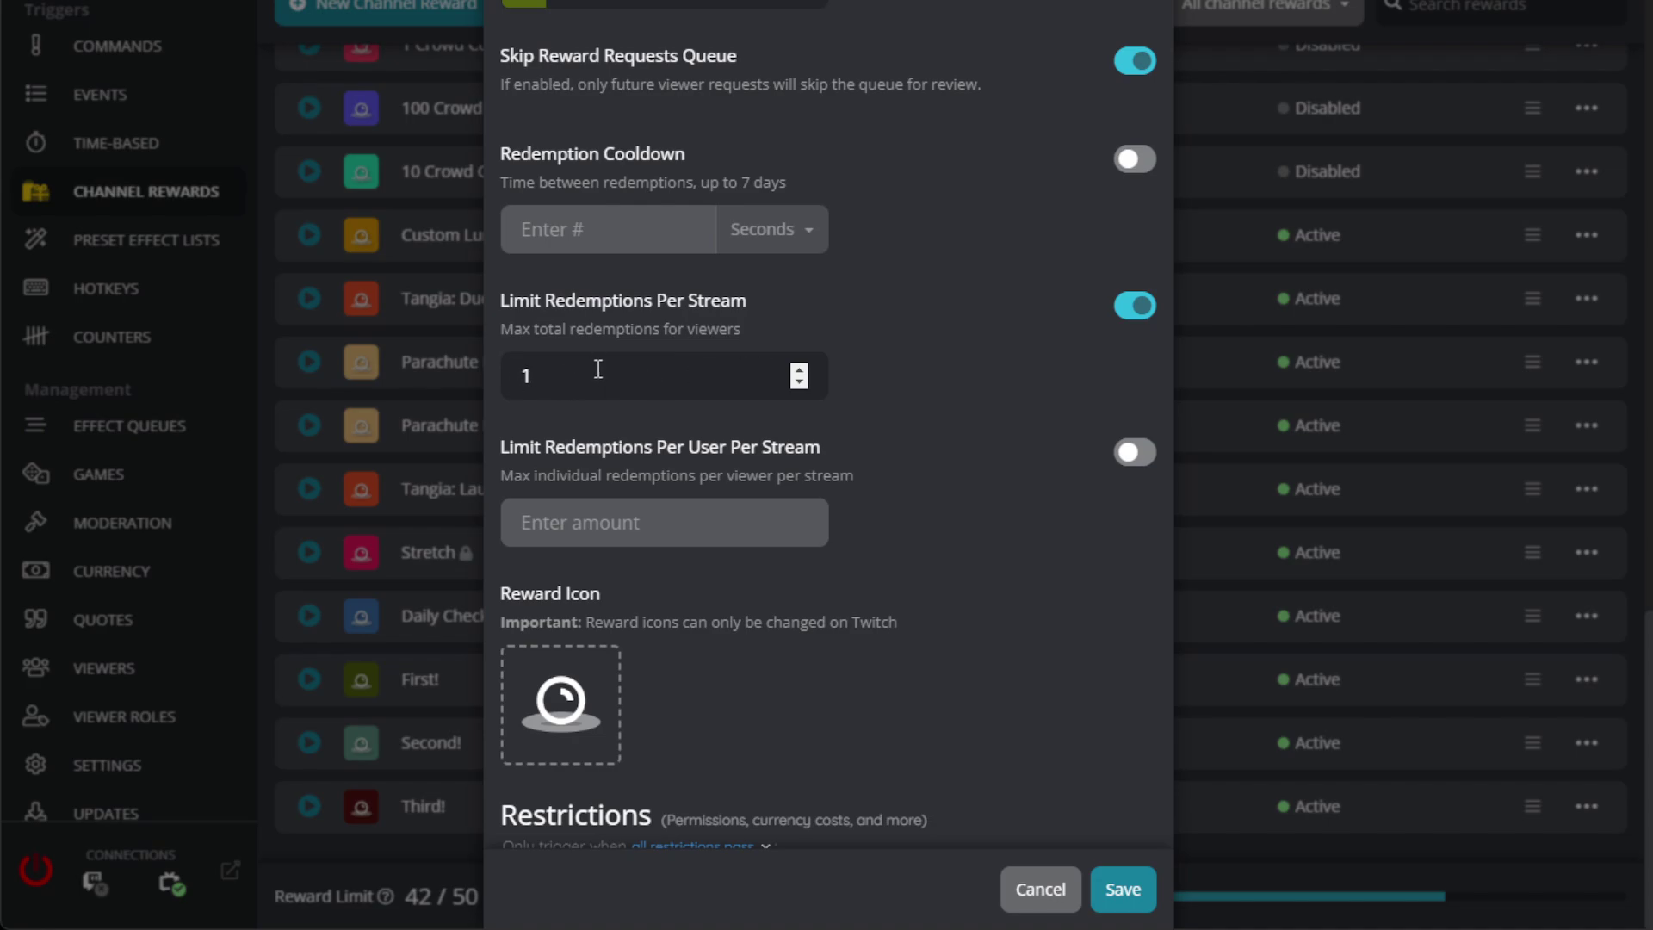
scroll(891, 306, down, 2)
scroll(952, 283, down, 1)
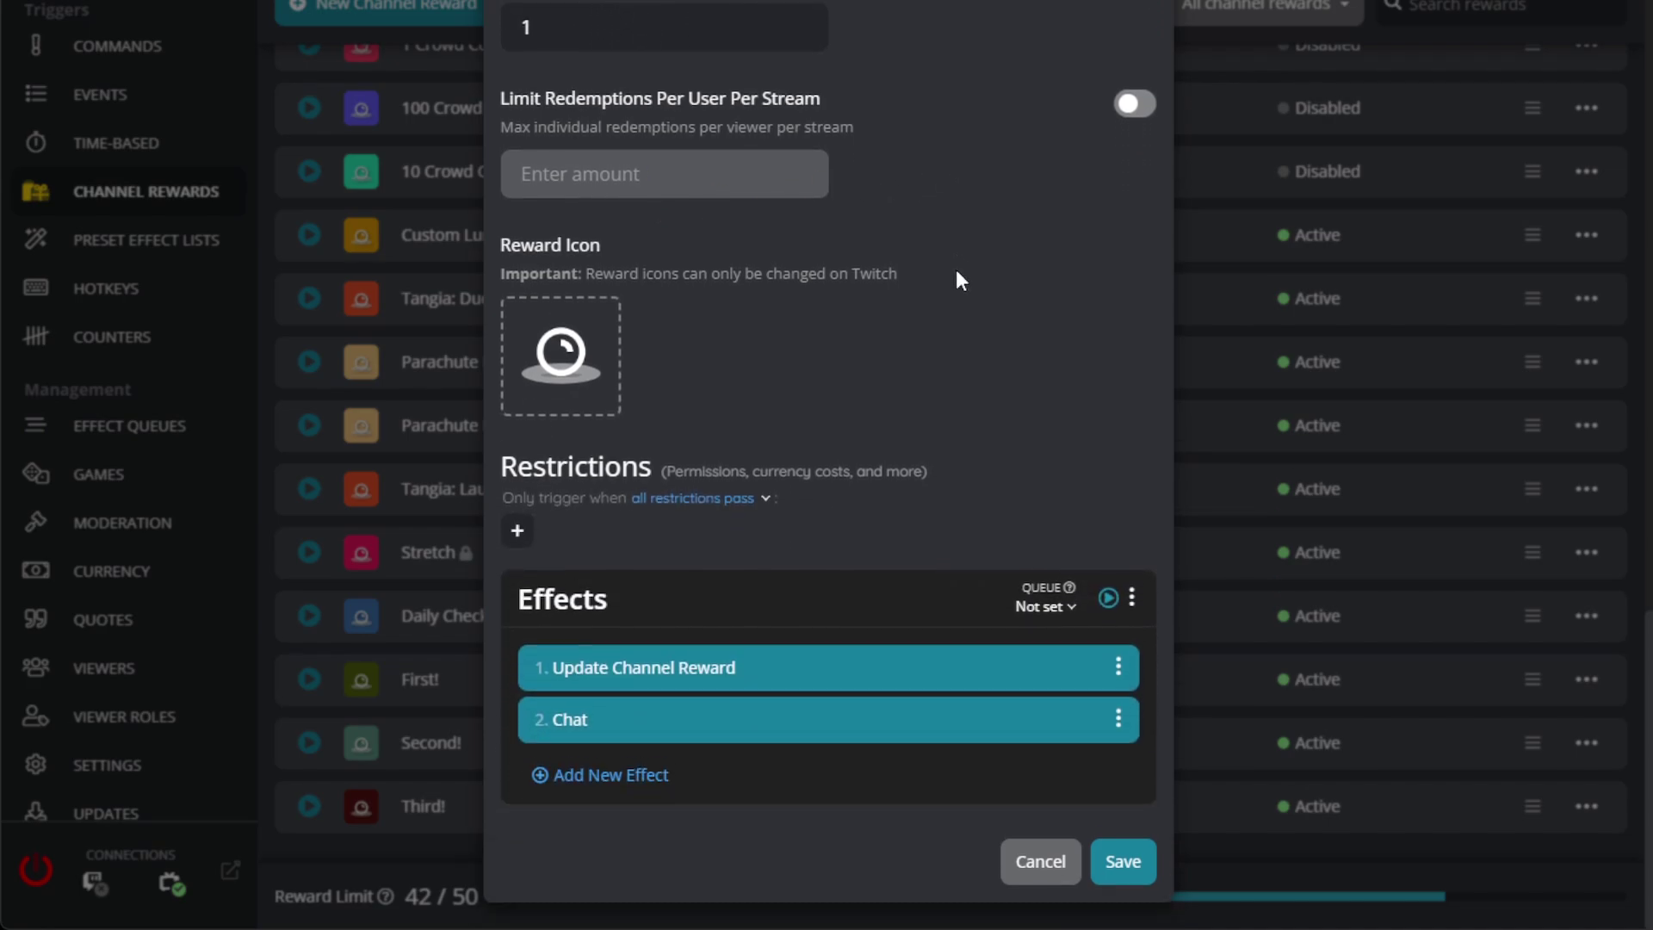
Select First! as the target reward in the Update Channel Reward effect and save the effect
click(728, 665)
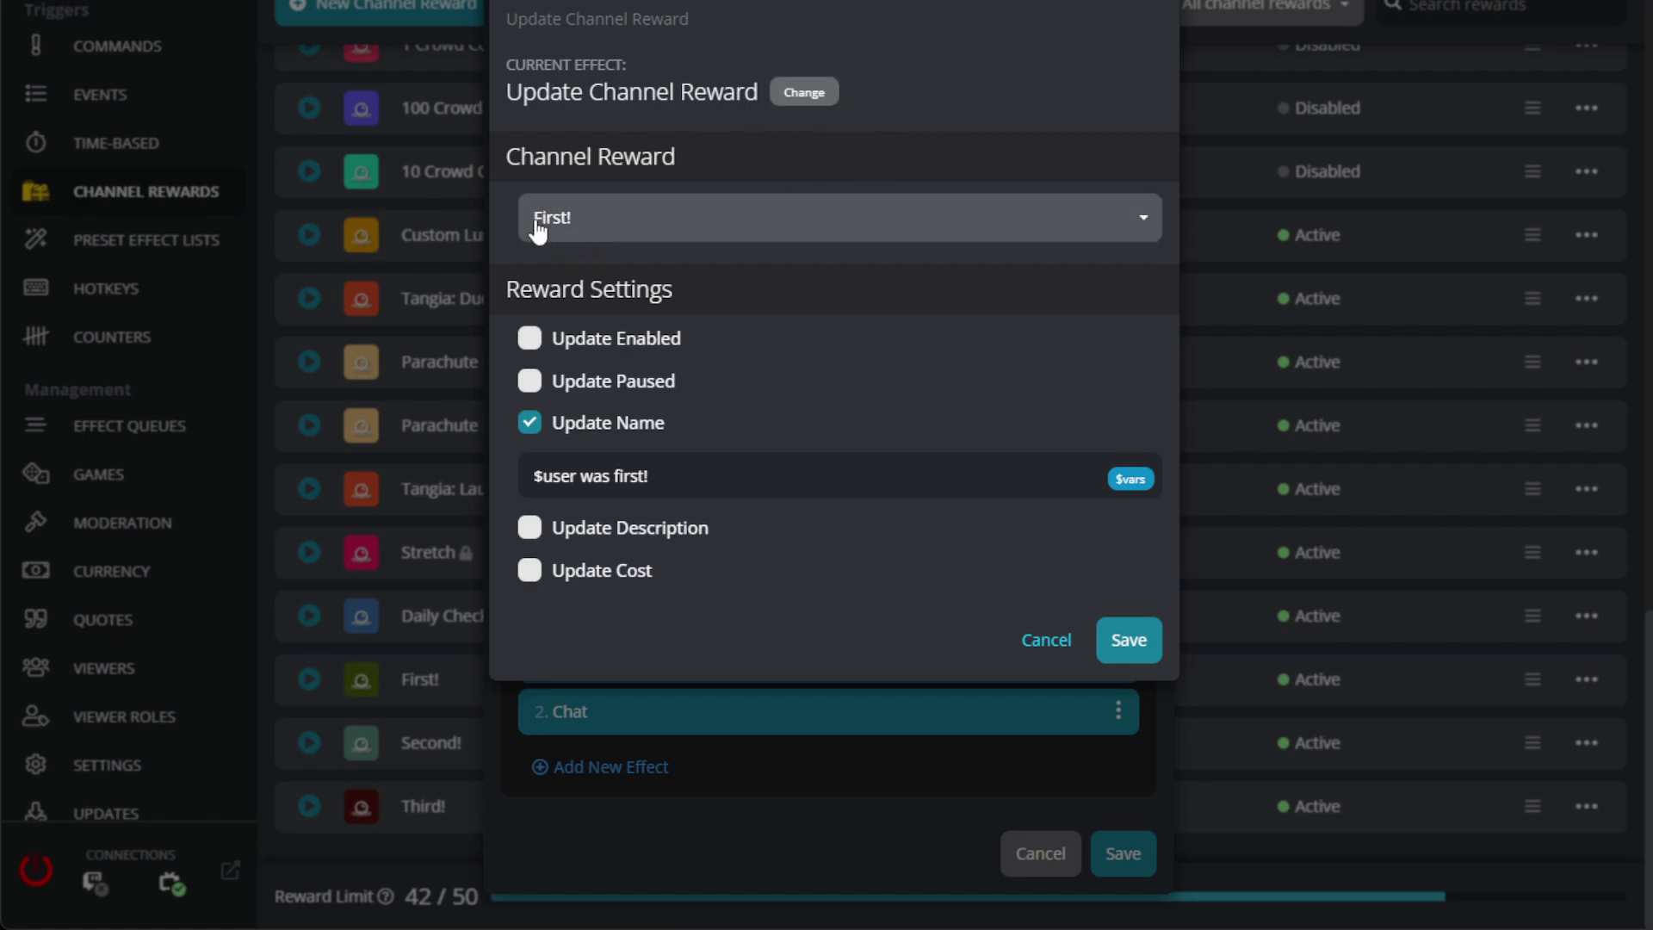
click(638, 228)
click(645, 297)
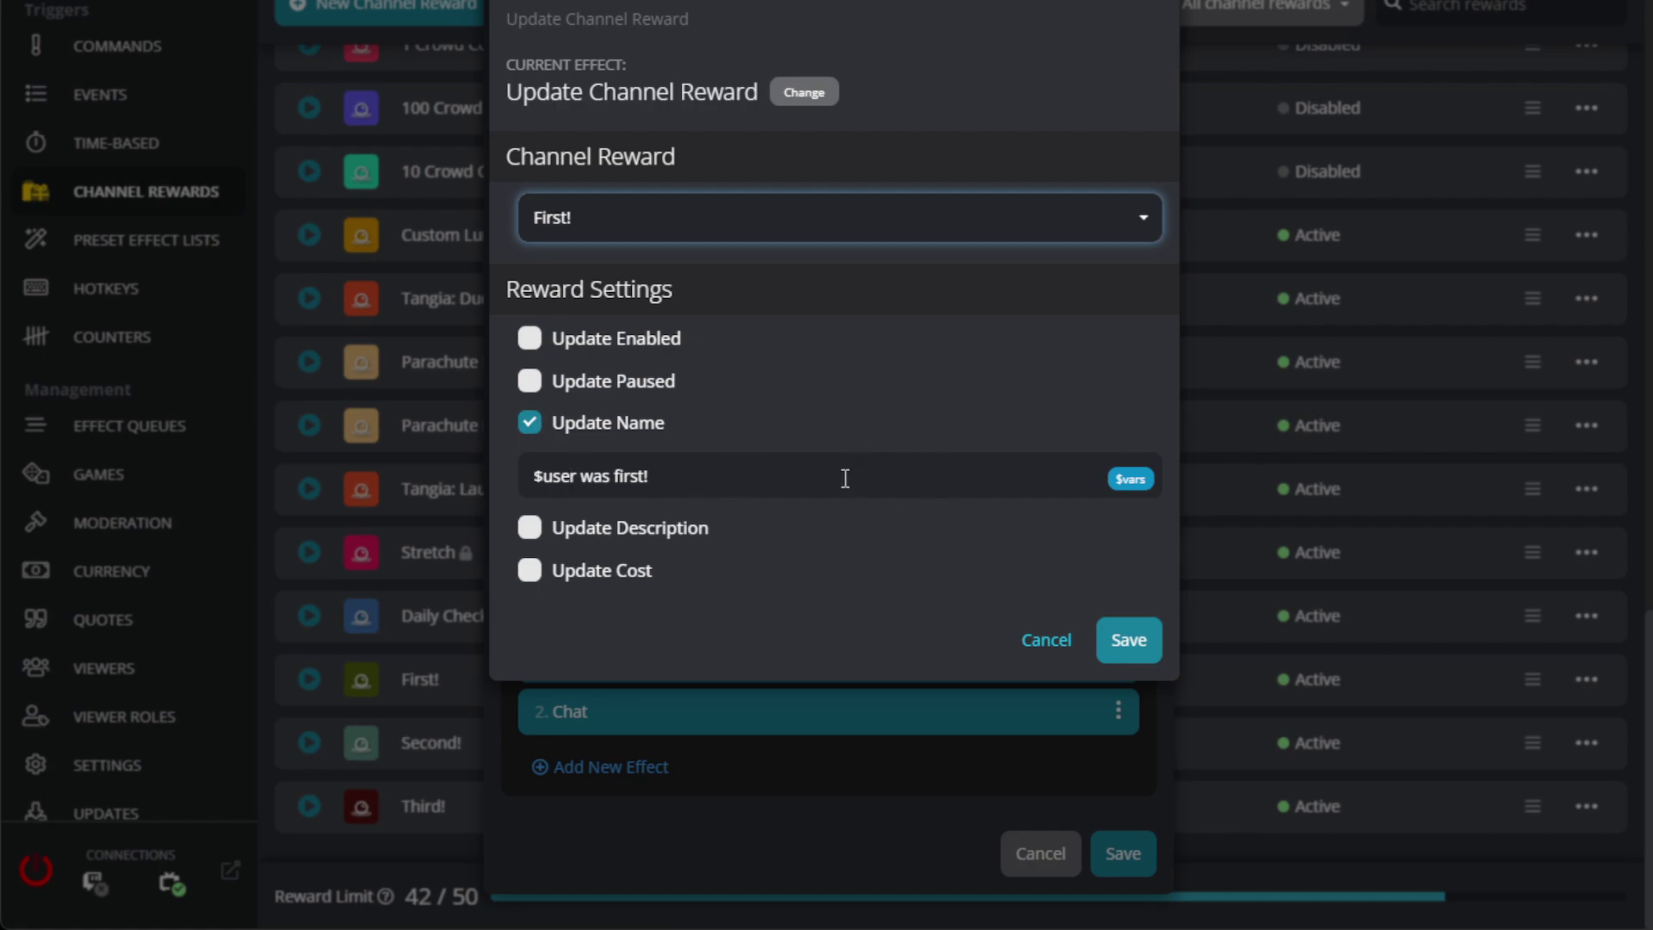
click(1129, 640)
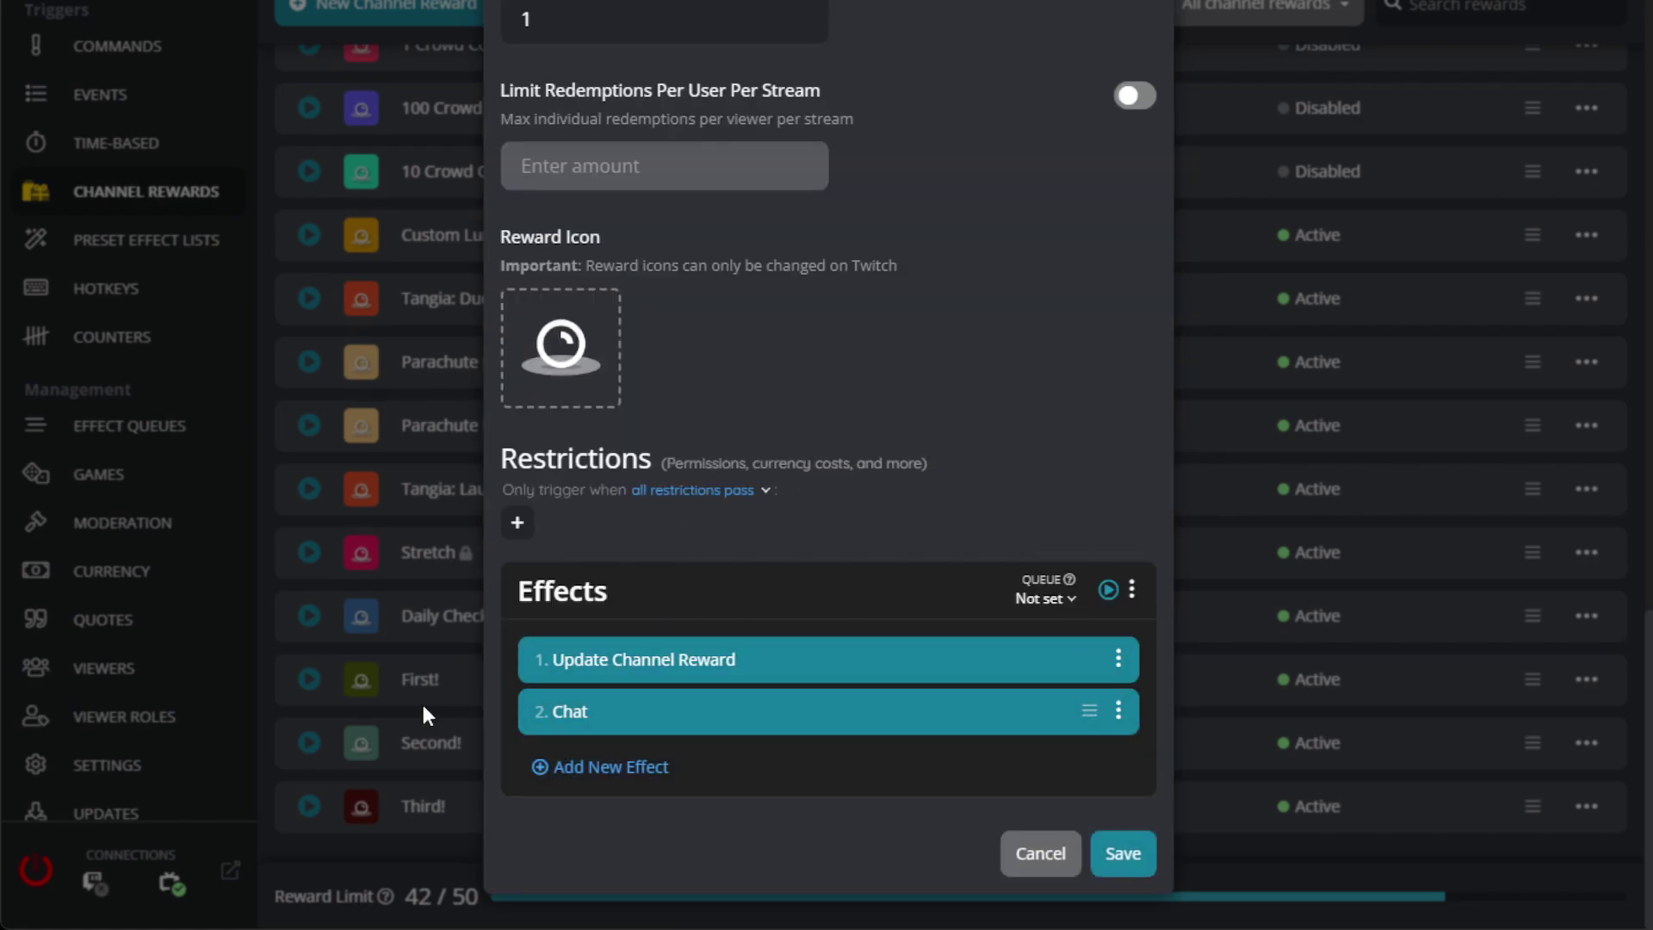
Review the sender and thank-you message of the First! reward's Chat effect, and save both the effect and the reward
click(644, 711)
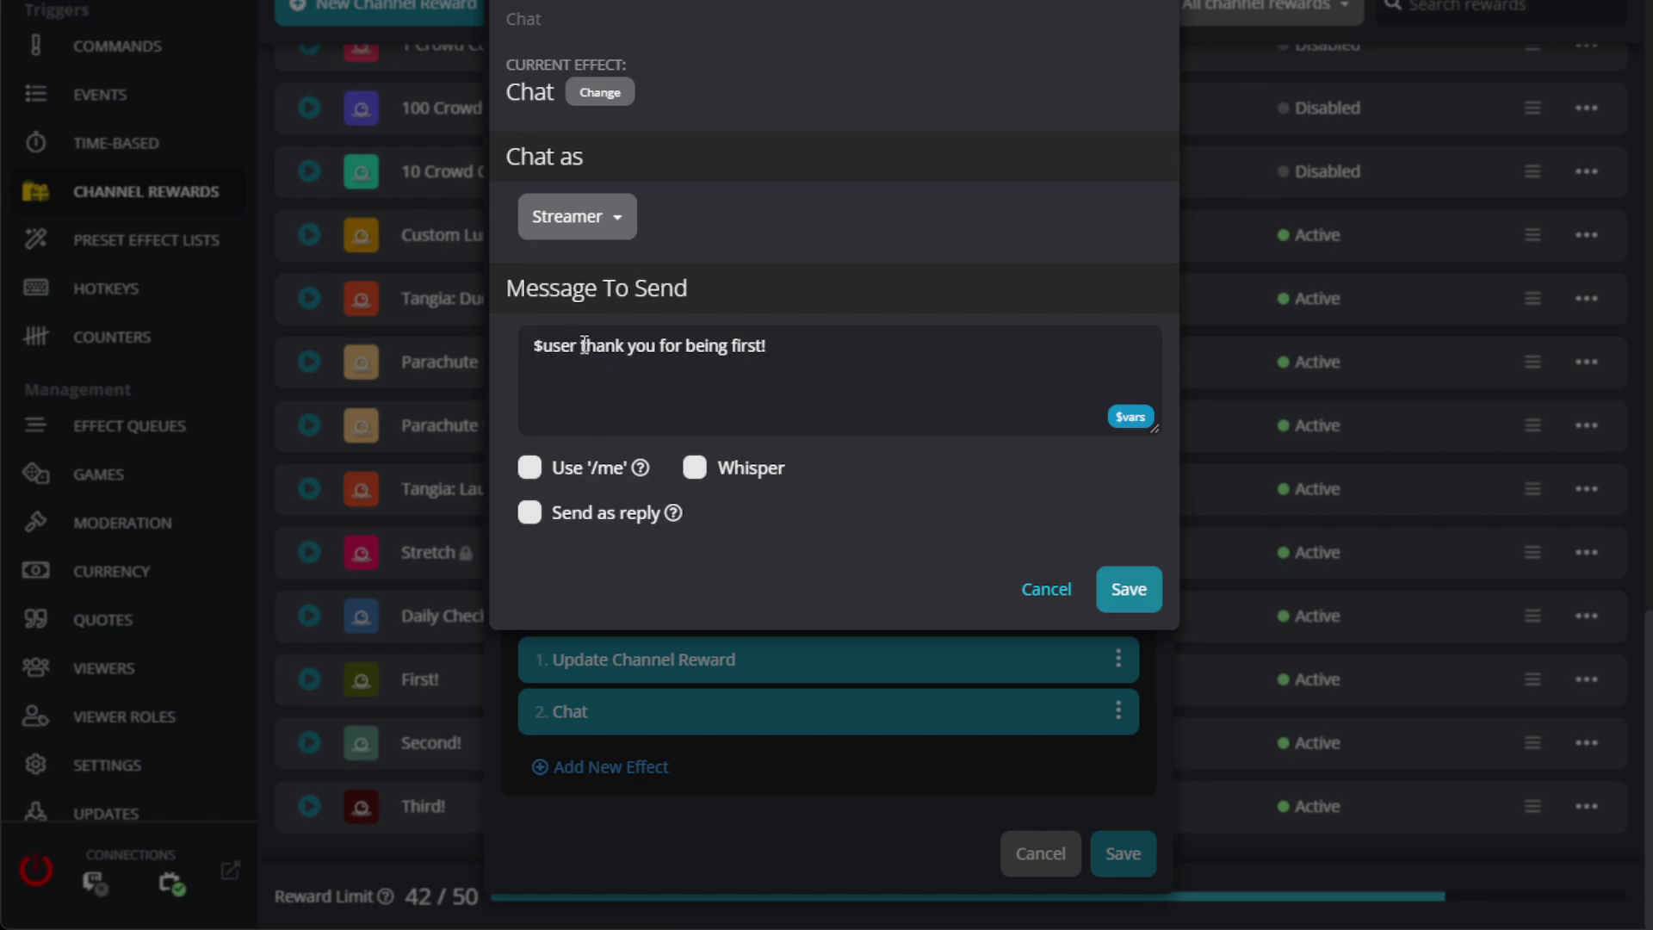
click(873, 382)
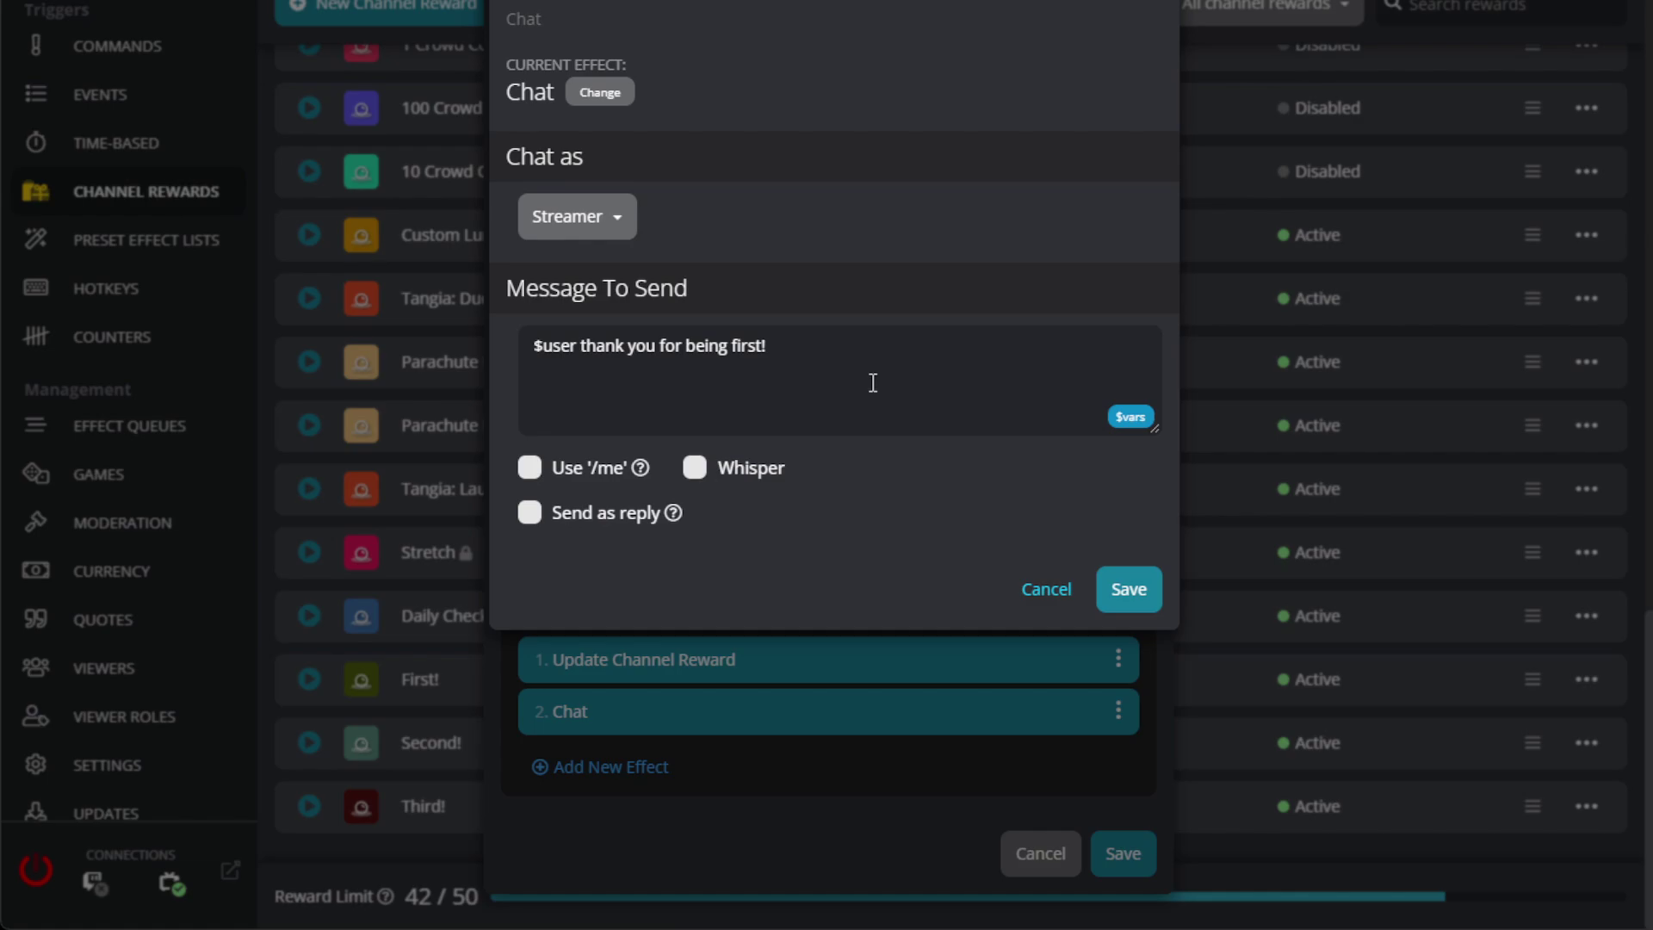
click(1136, 600)
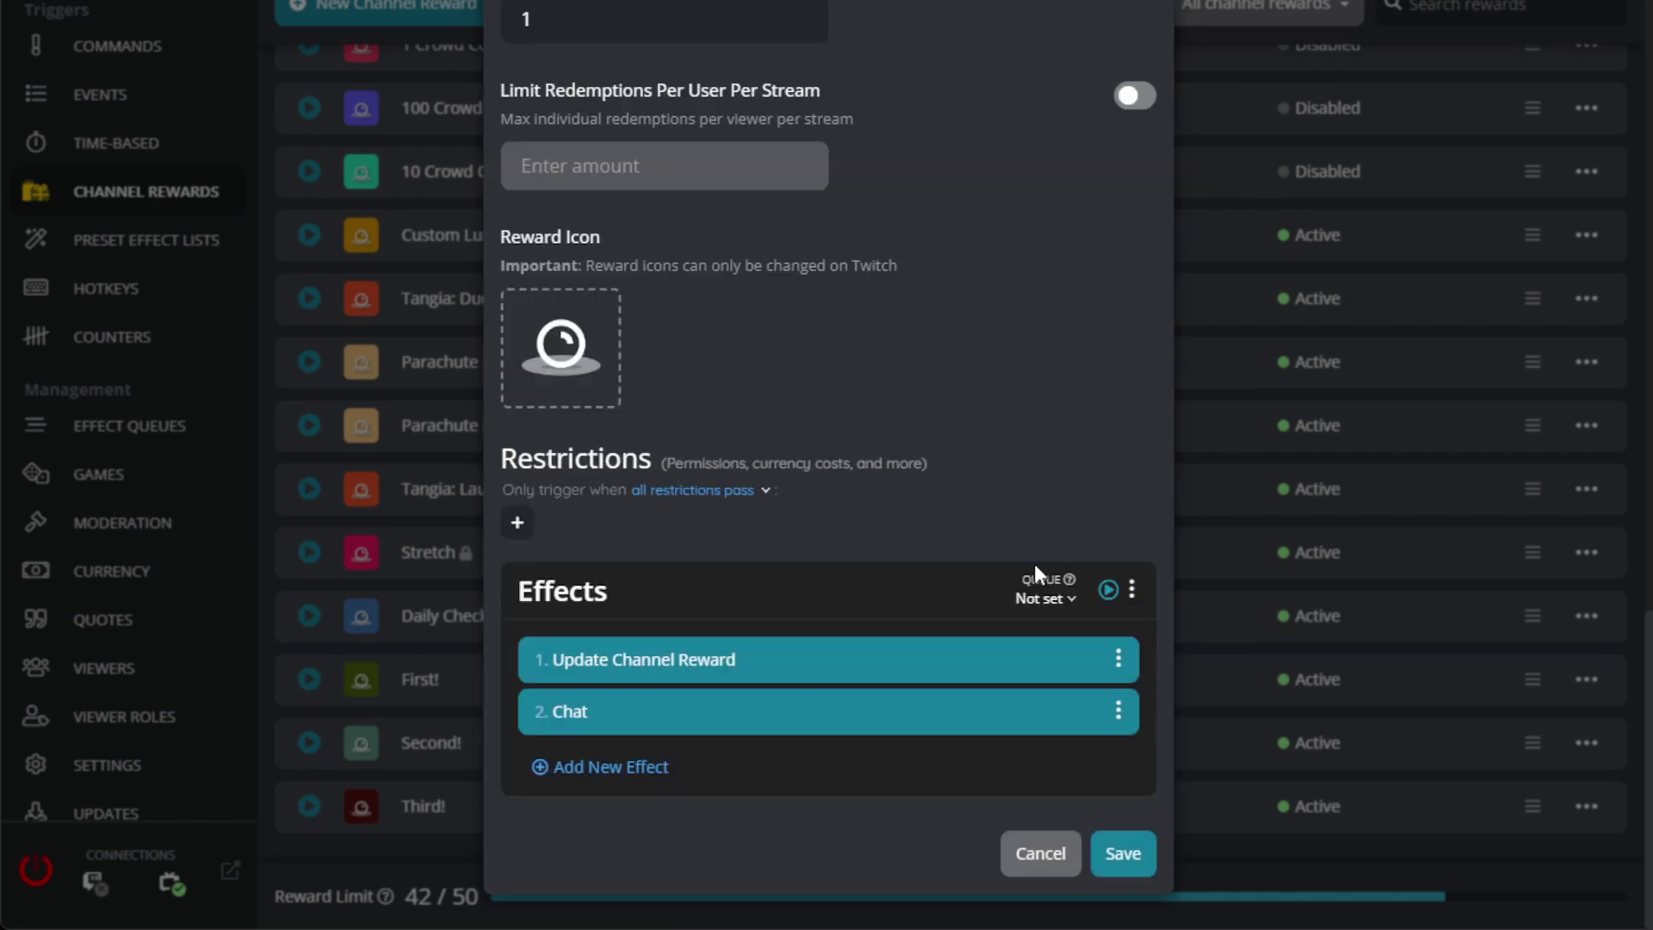
click(1123, 856)
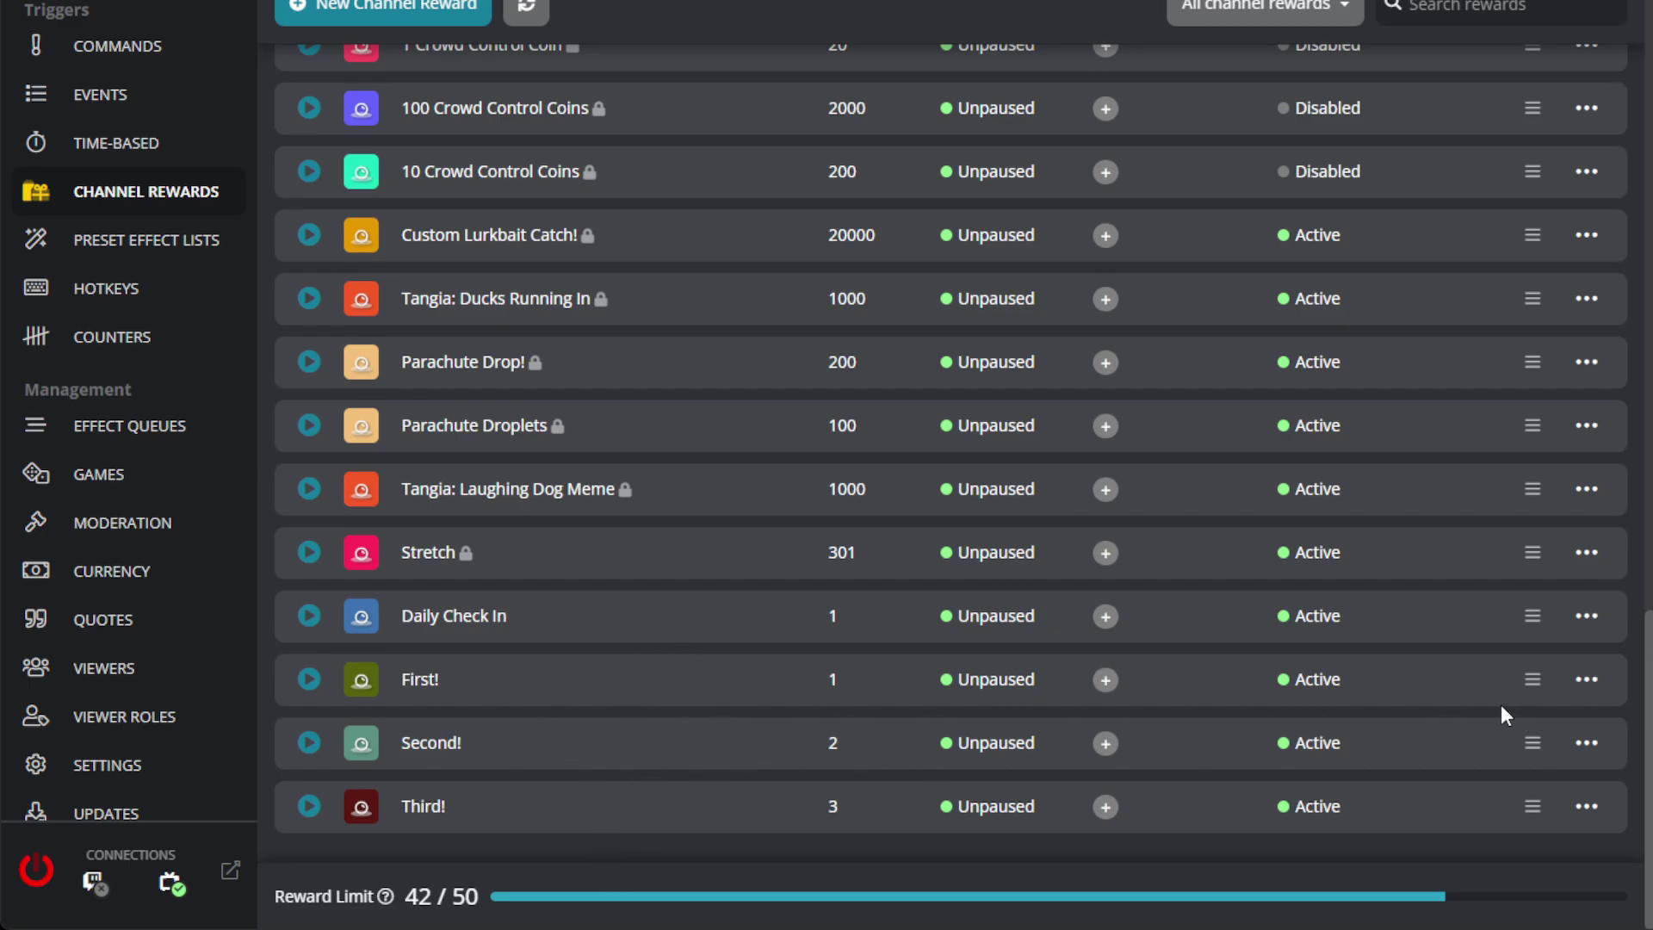
Open the Second! channel reward for editing and examine its cost, queue setting, redemption limits and effects
click(1588, 743)
click(1376, 590)
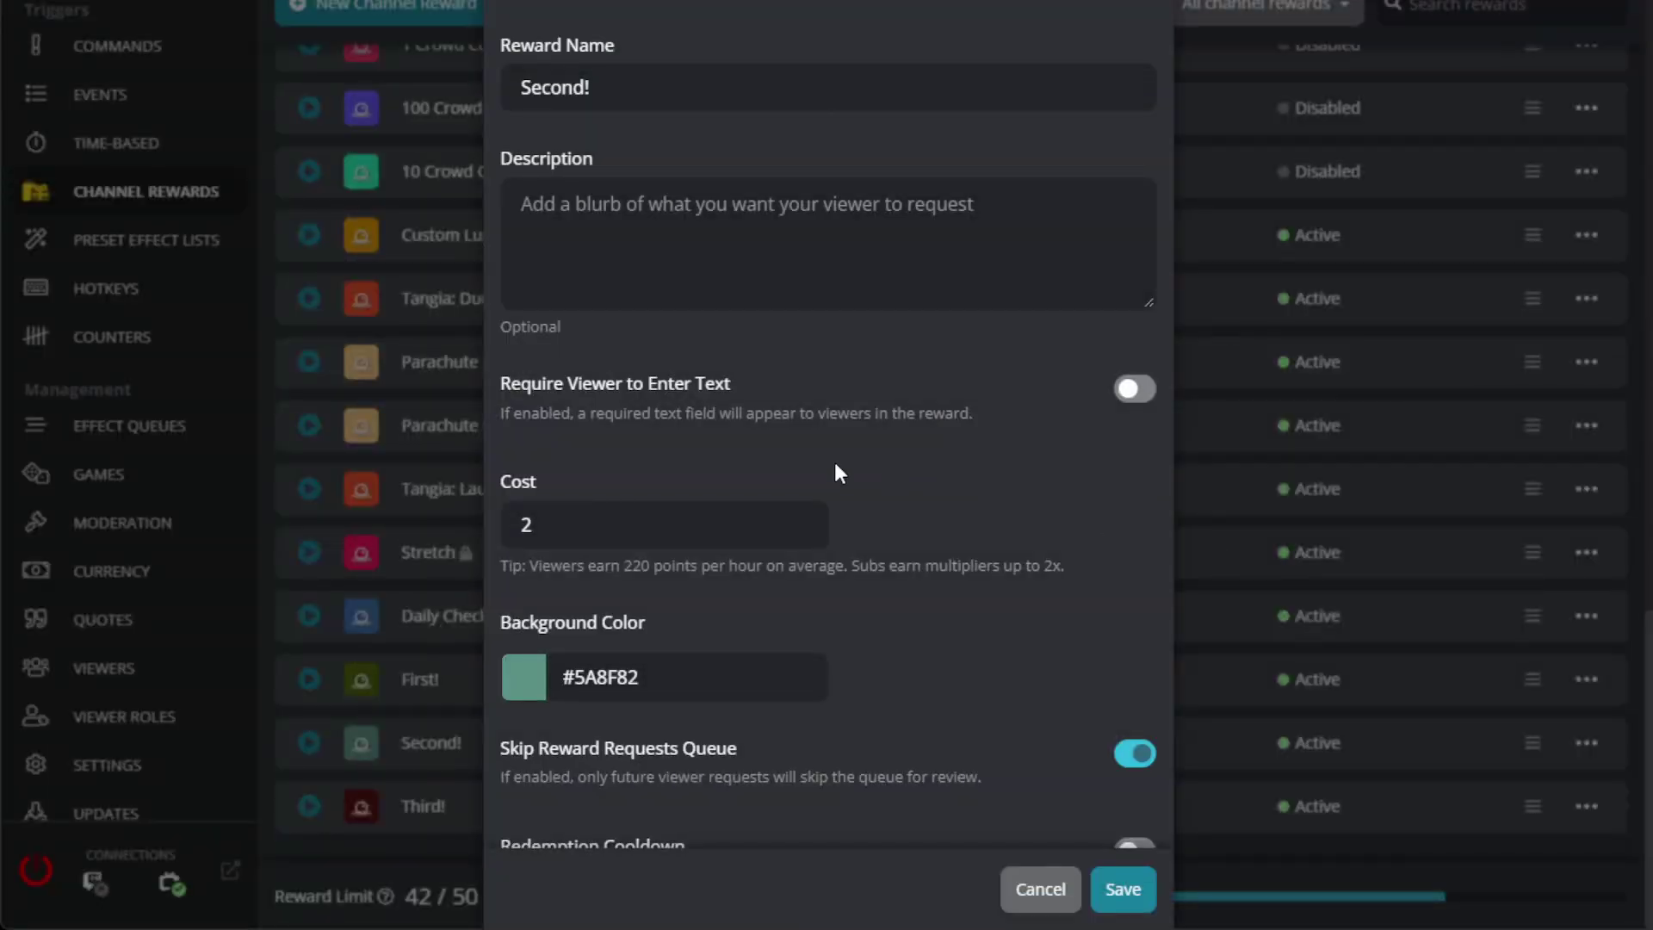
scroll(836, 458, down, 2)
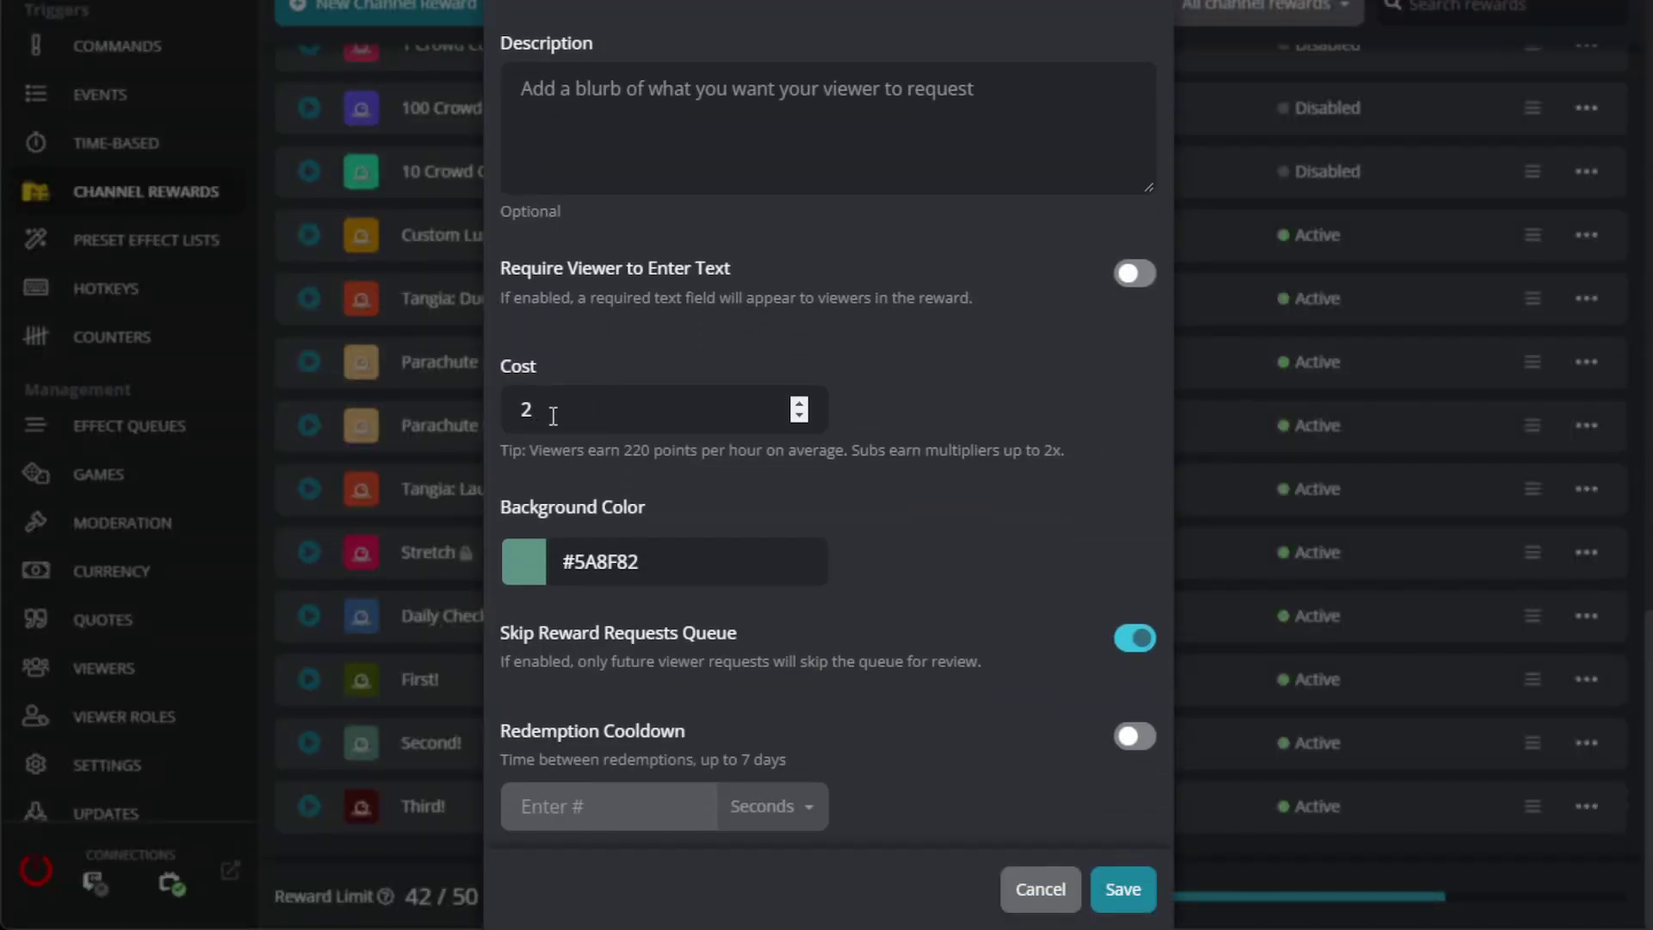
scroll(552, 415, down, 7)
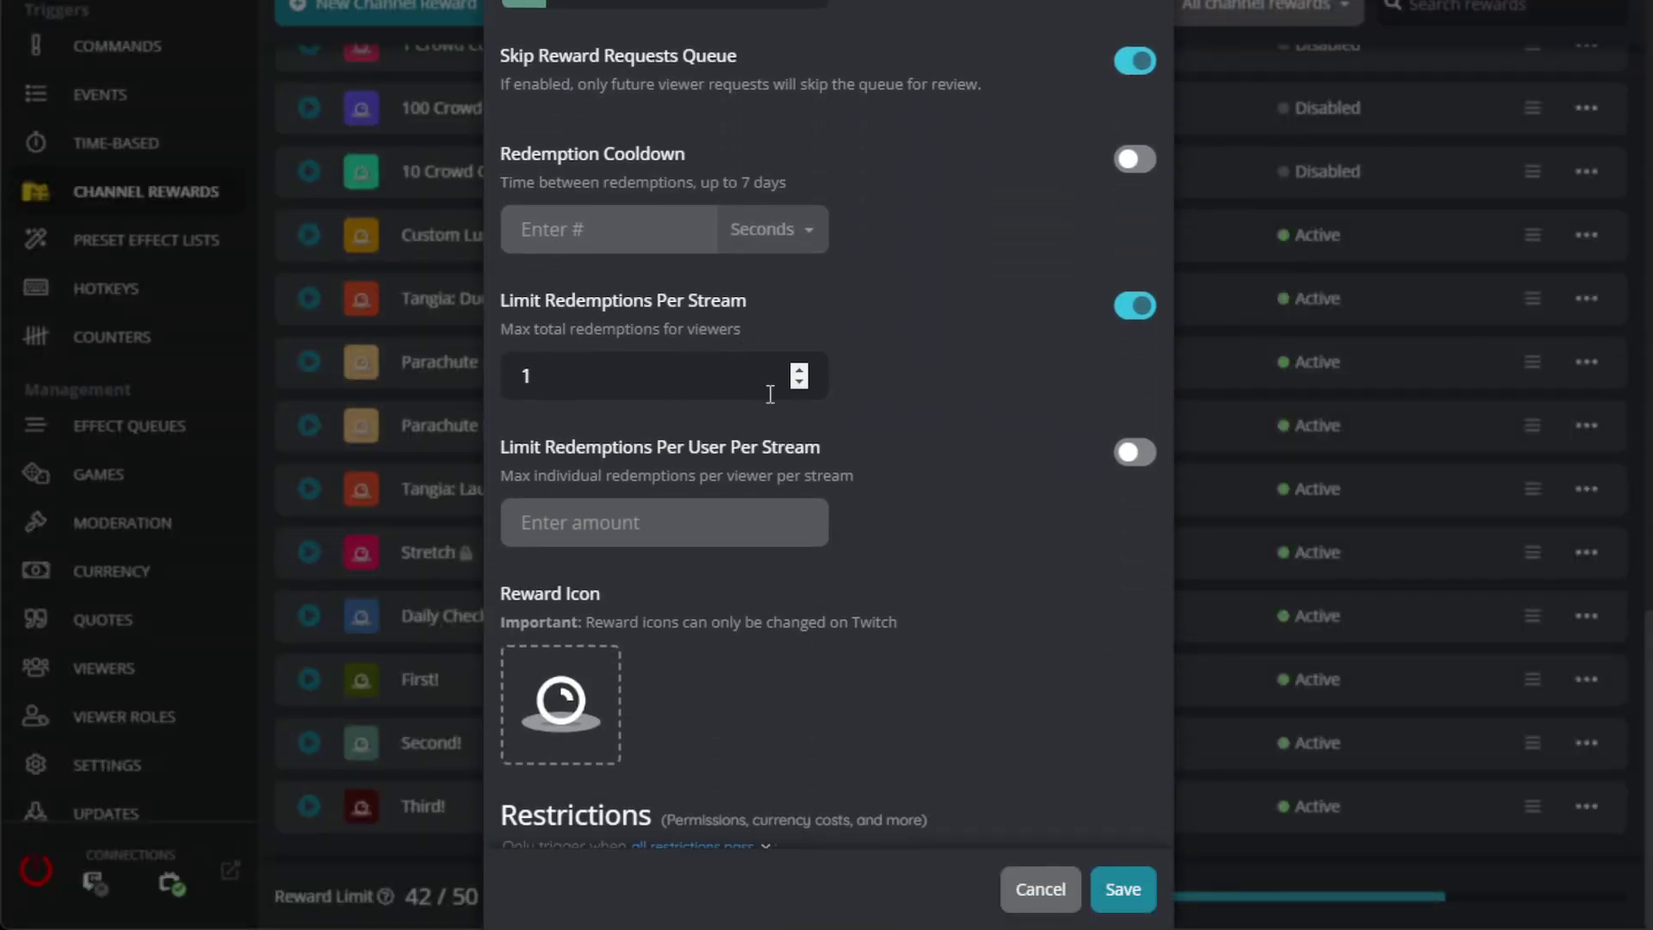
scroll(770, 394, down, 3)
Review the Second! reward's Update Channel Reward and Chat effects, saving each effect and the reward
click(711, 661)
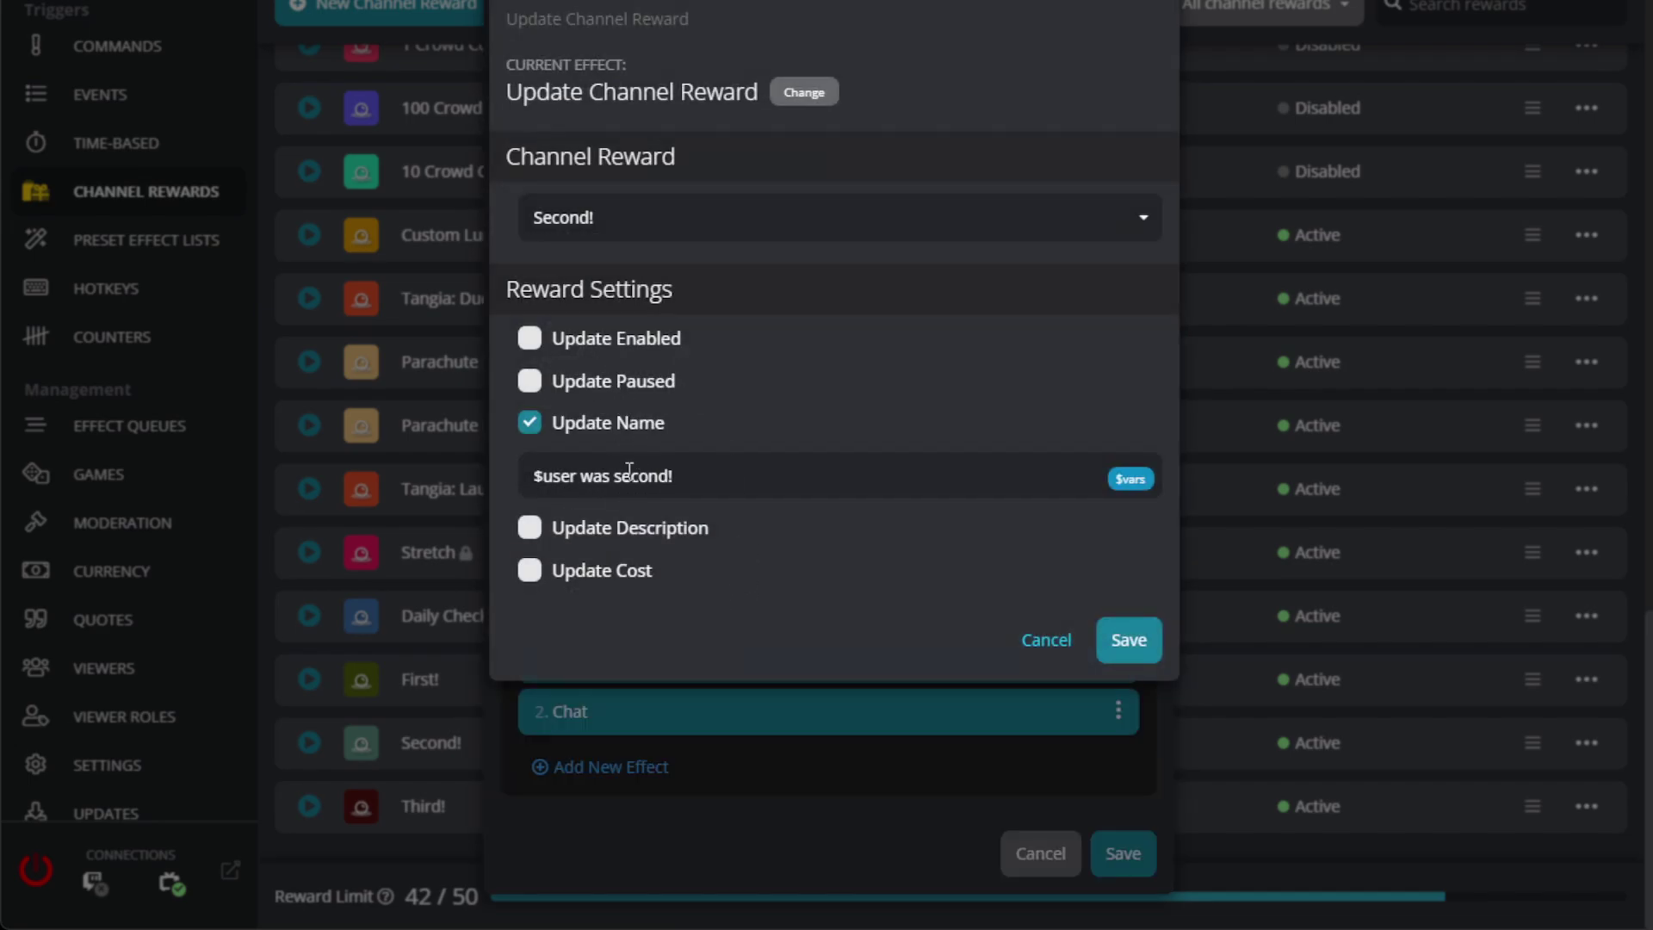
click(1128, 644)
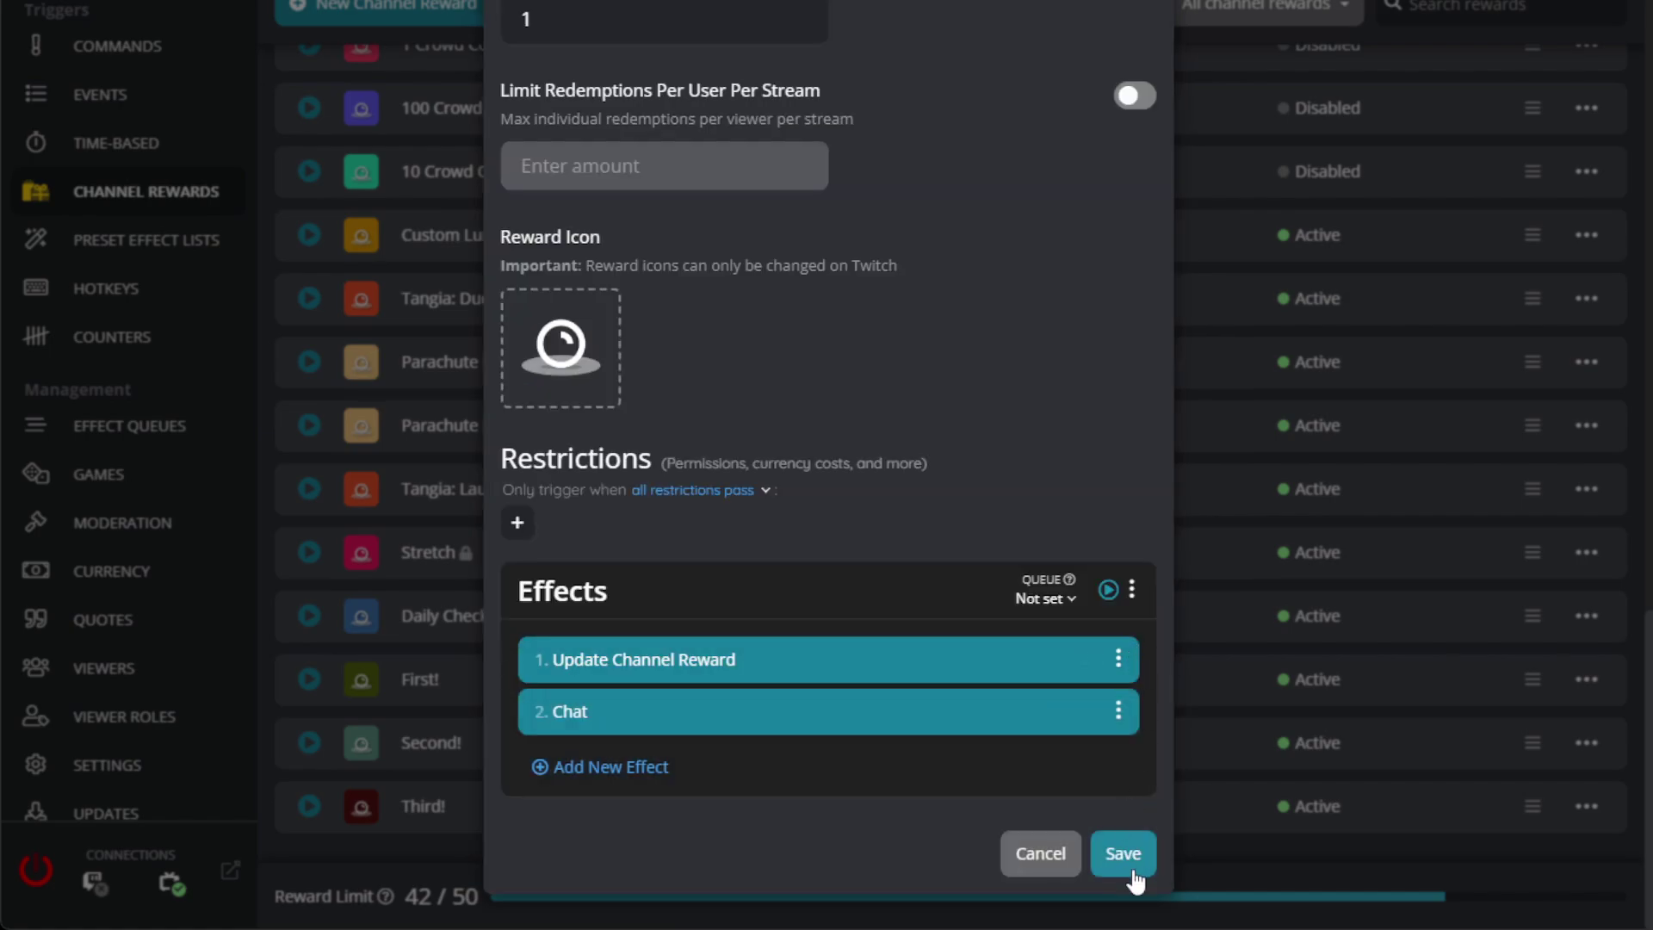
click(1076, 711)
click(1125, 587)
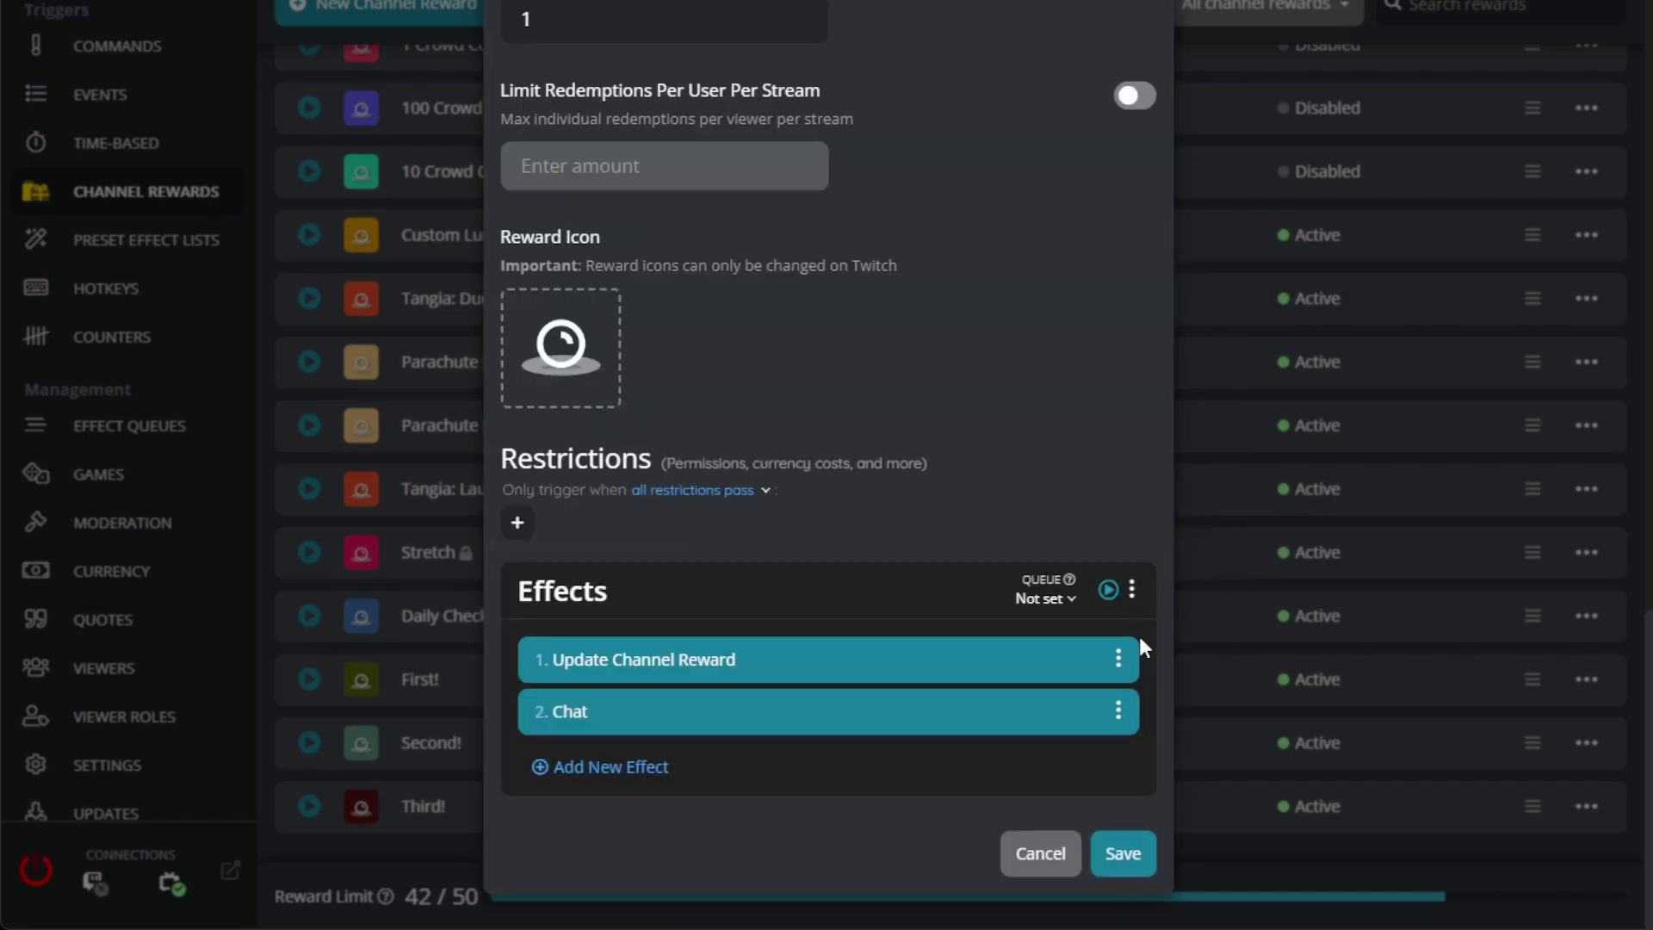
click(1123, 853)
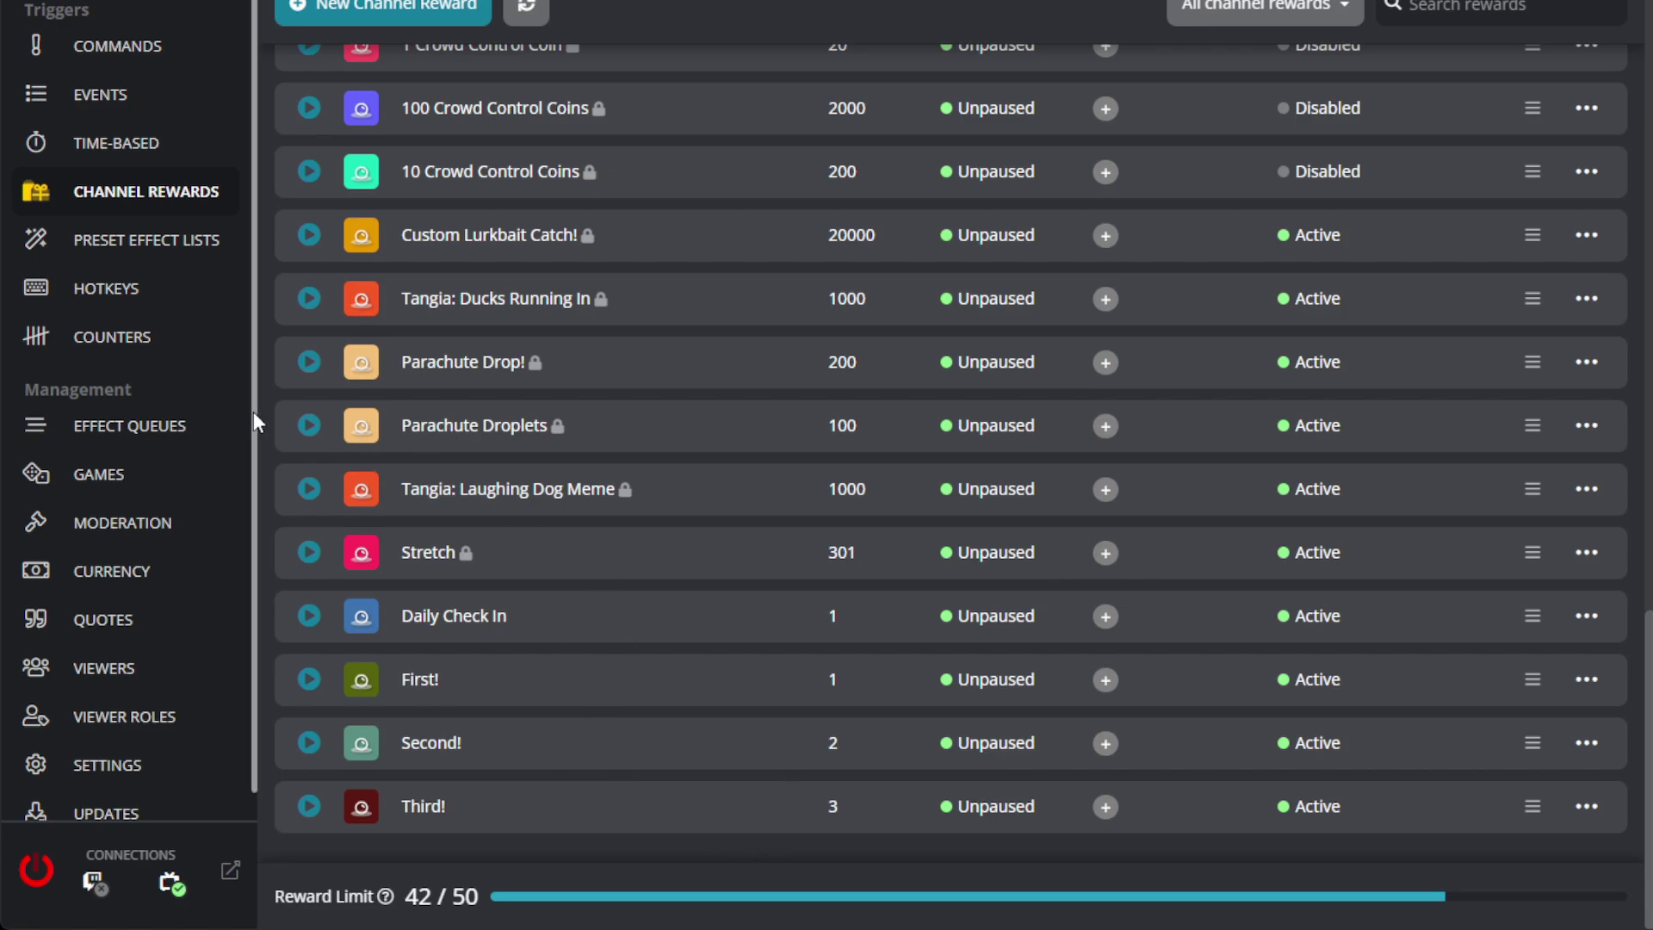
Open the Stream Ended event for editing and examine its trigger, settings and effects list
click(95, 97)
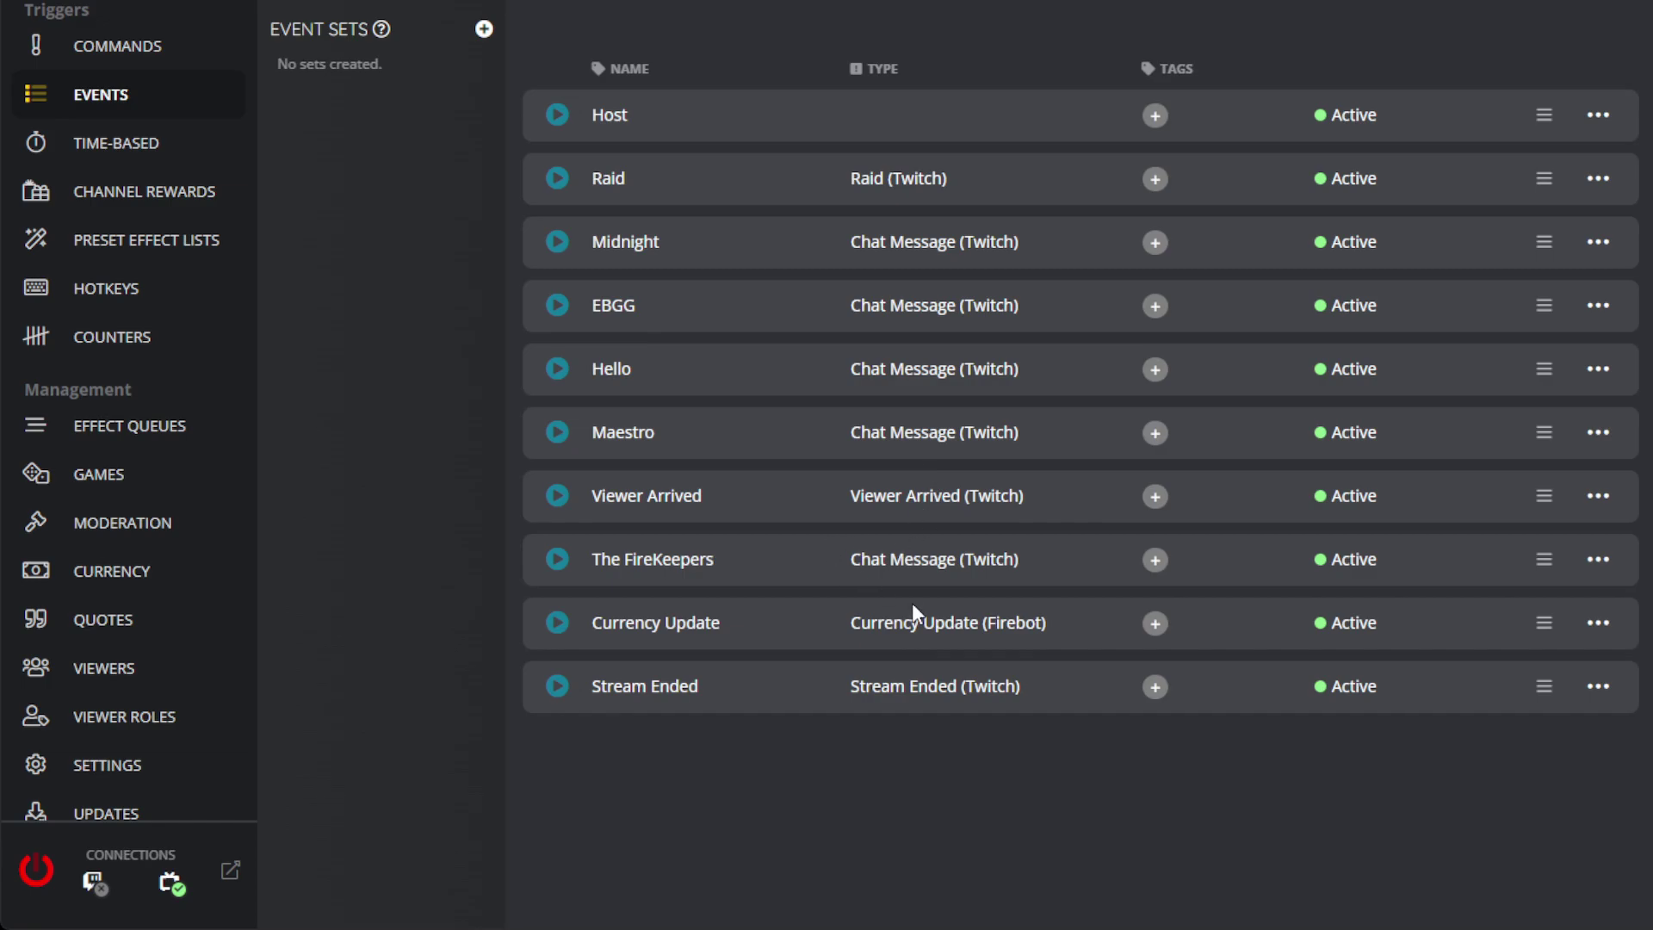
click(1598, 687)
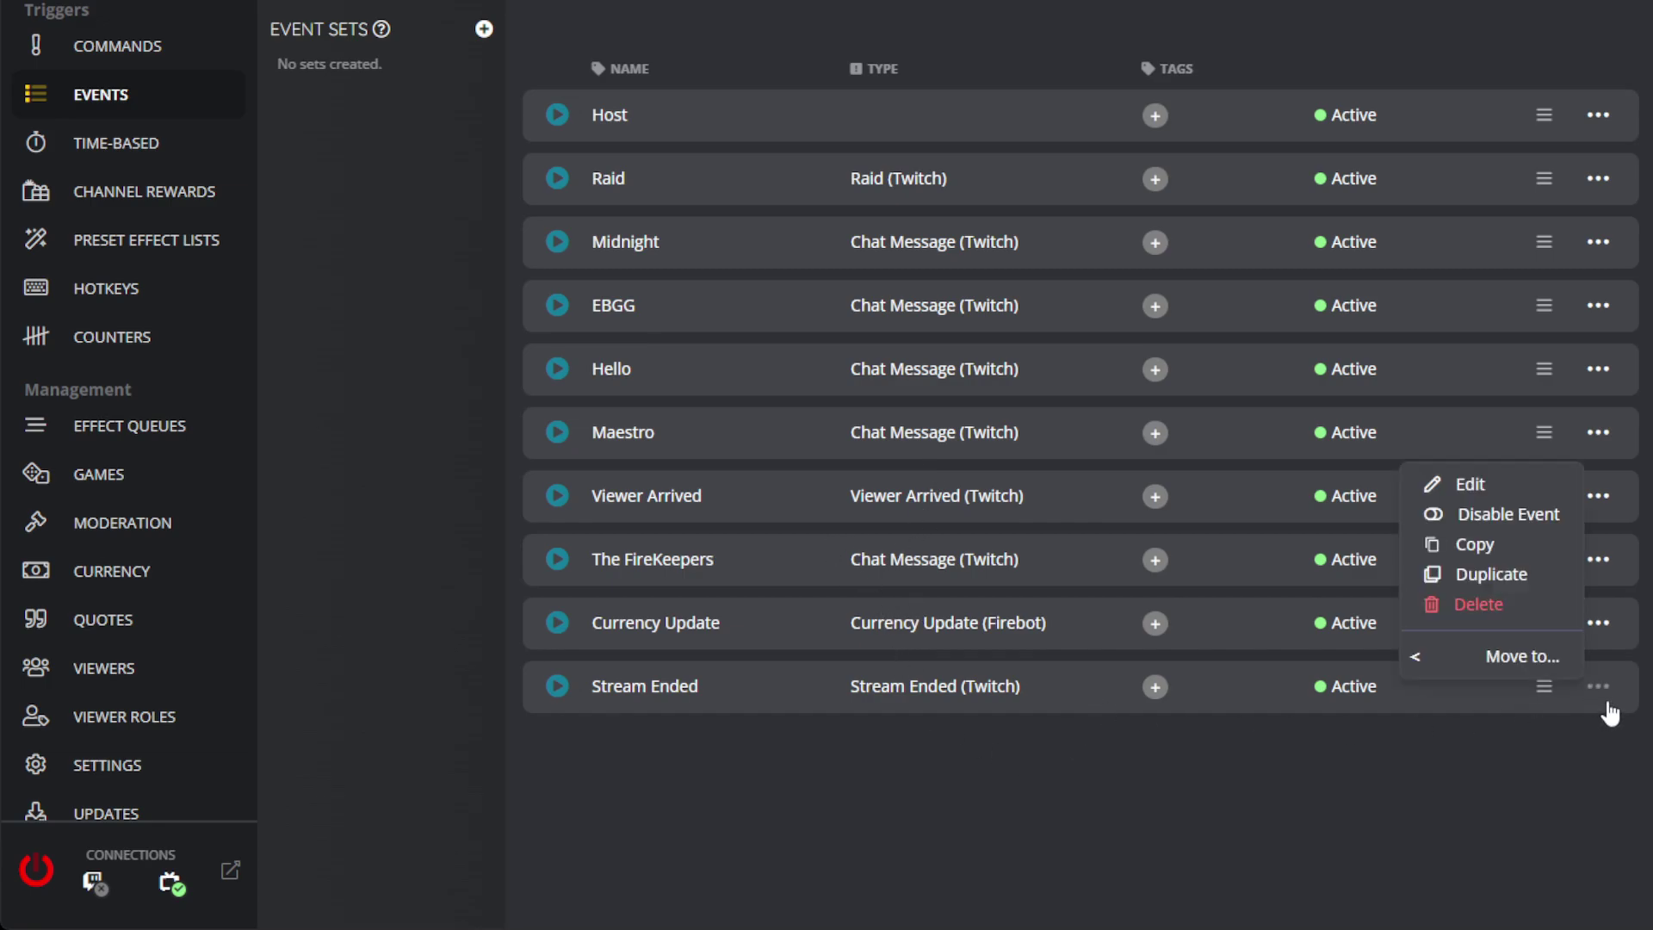
click(1489, 487)
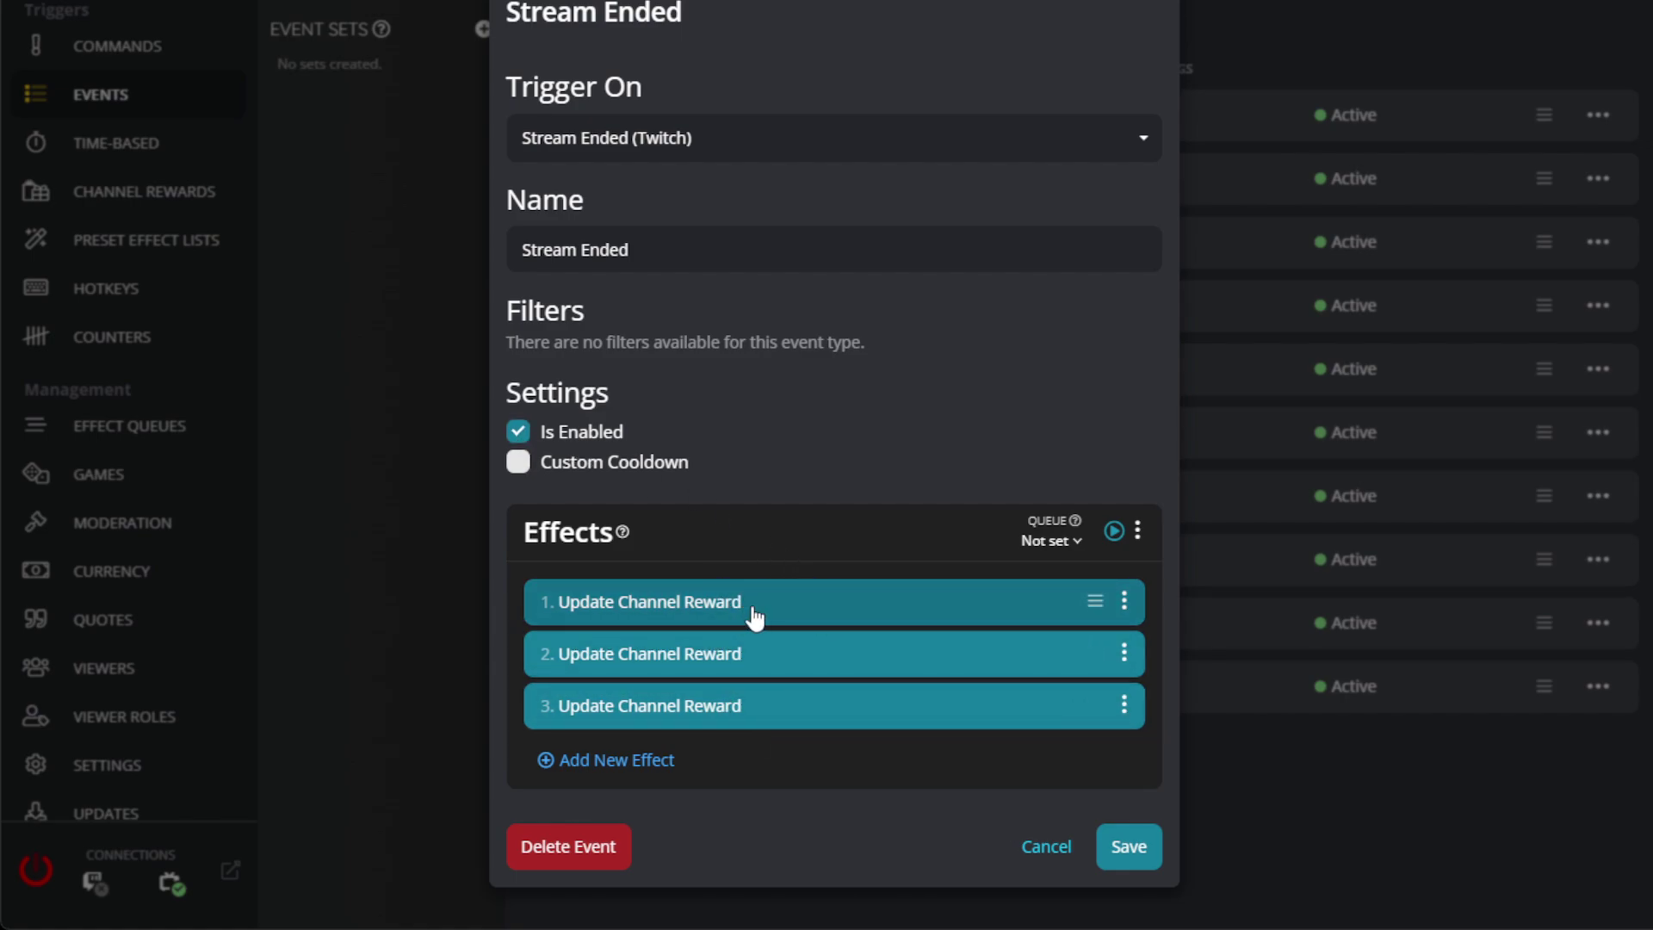
Review the target reward and name setting in all three Update Channel Reward effects, saving each effect and the Stream Ended event
click(805, 609)
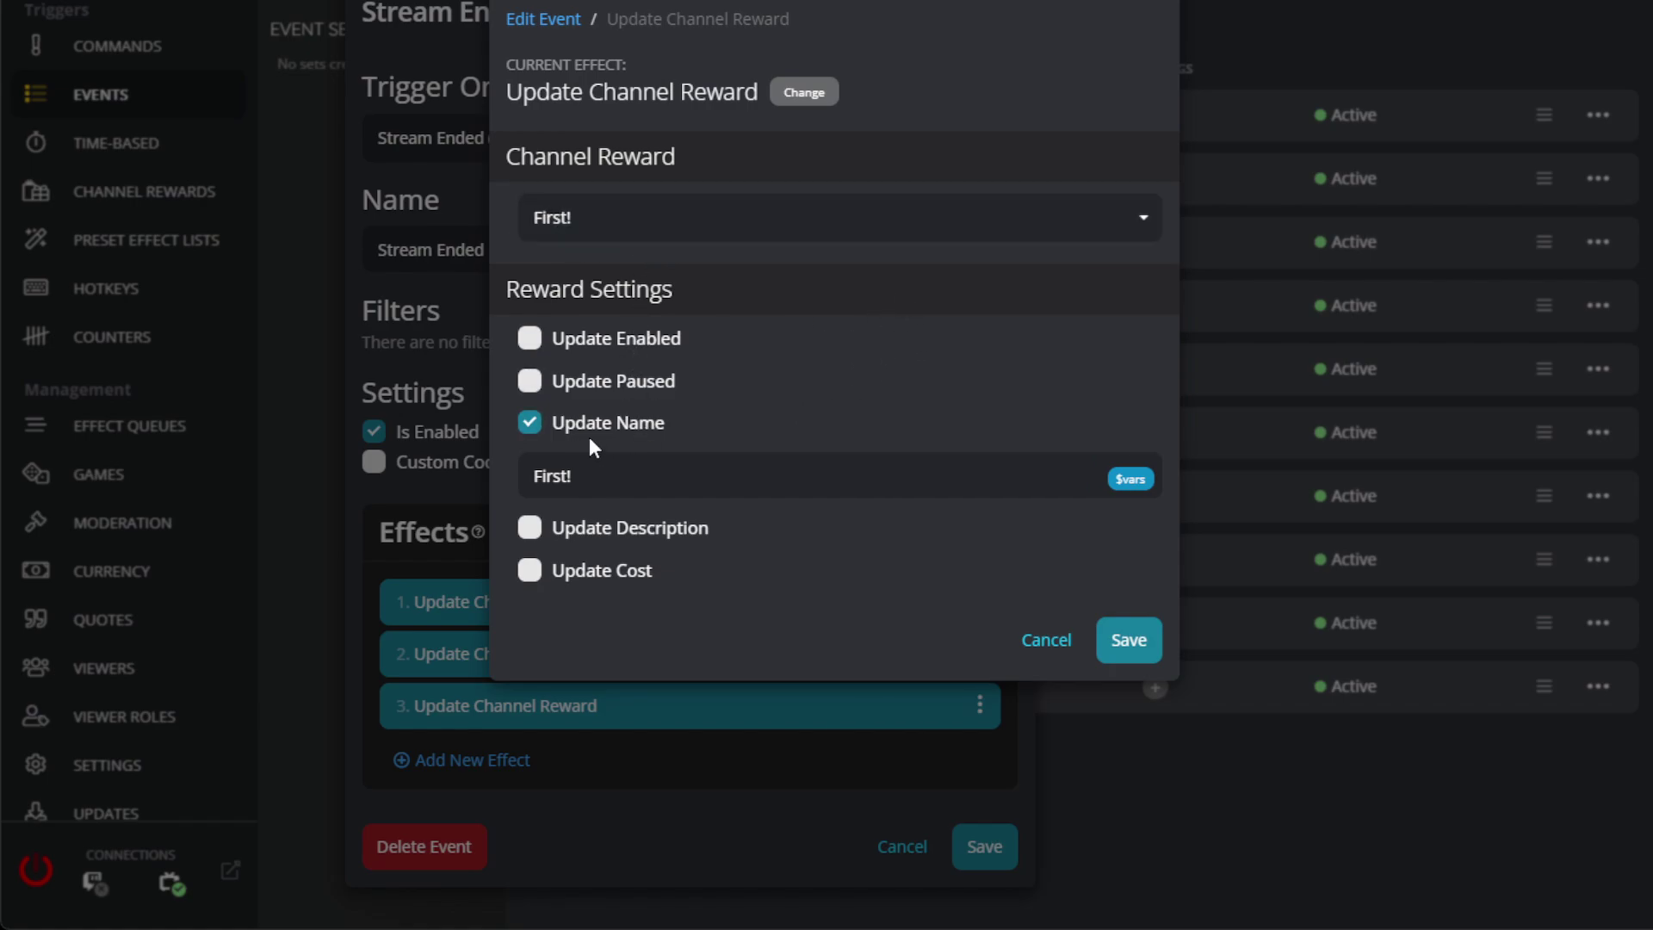
click(1128, 640)
click(801, 661)
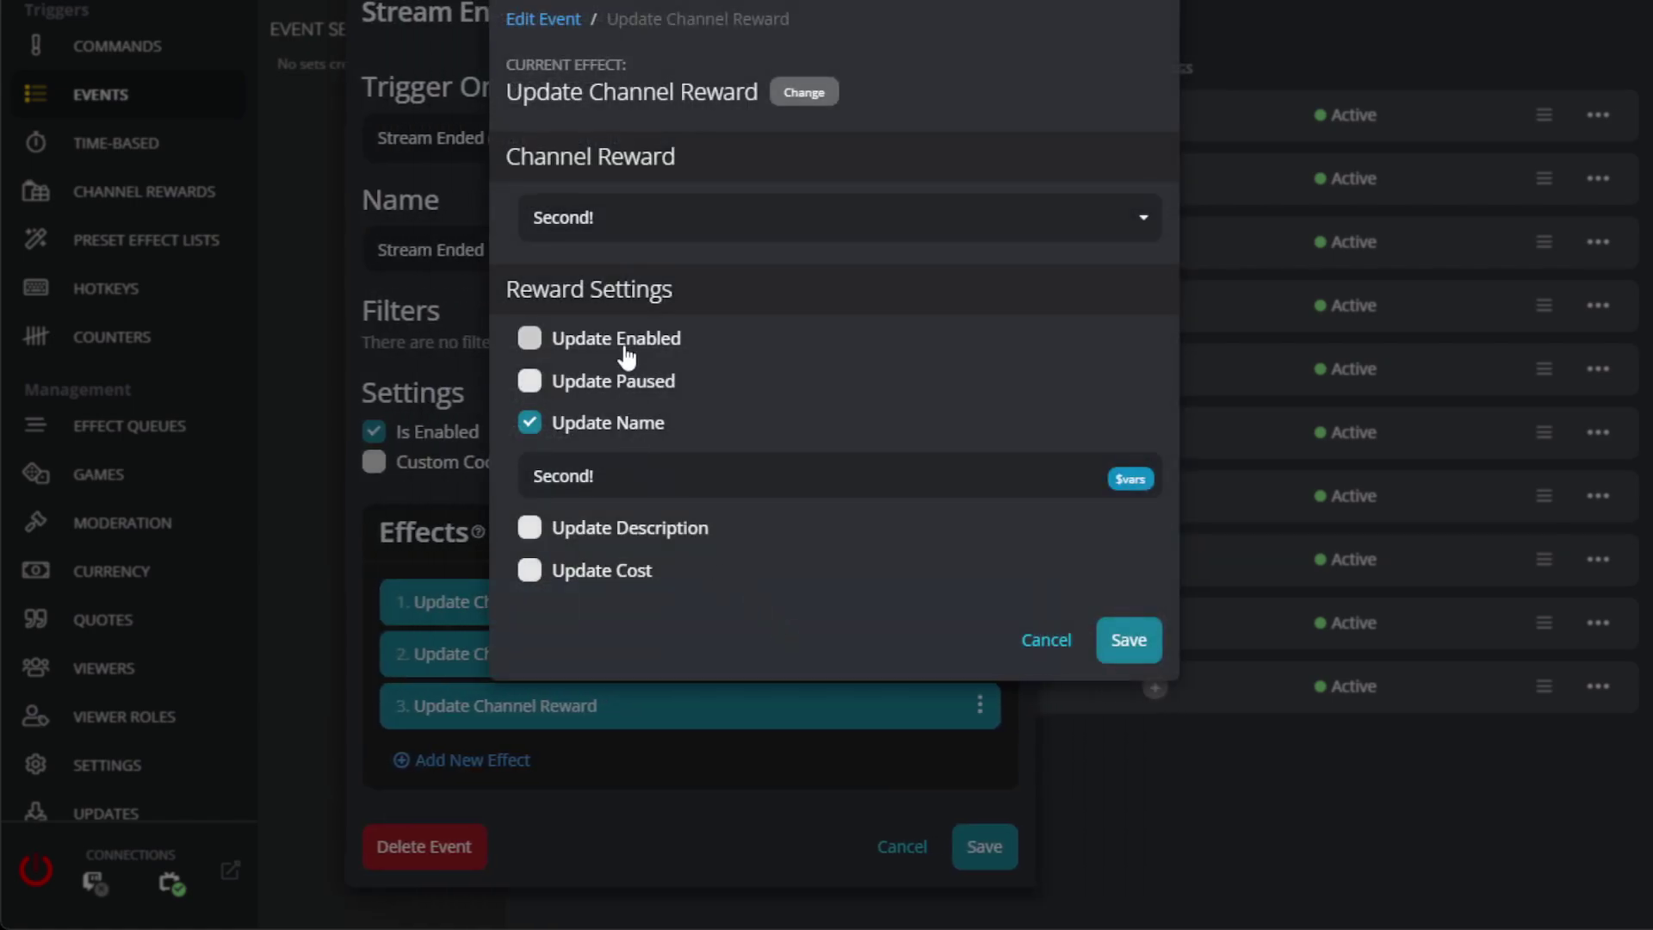
click(1123, 646)
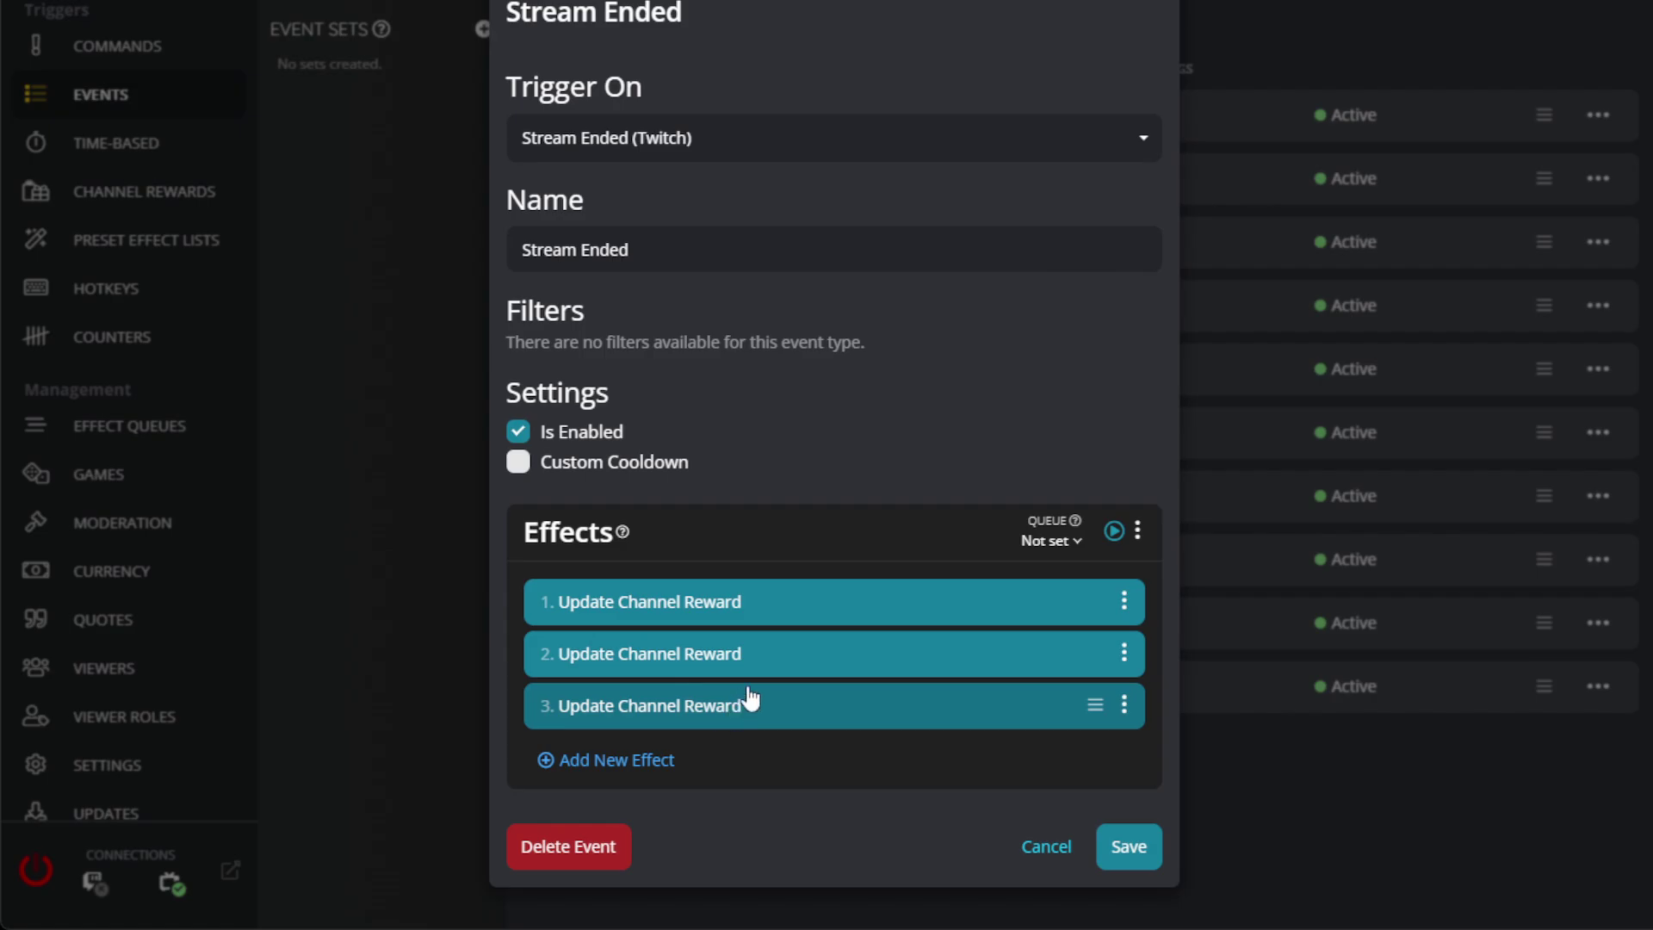
click(755, 689)
click(1126, 659)
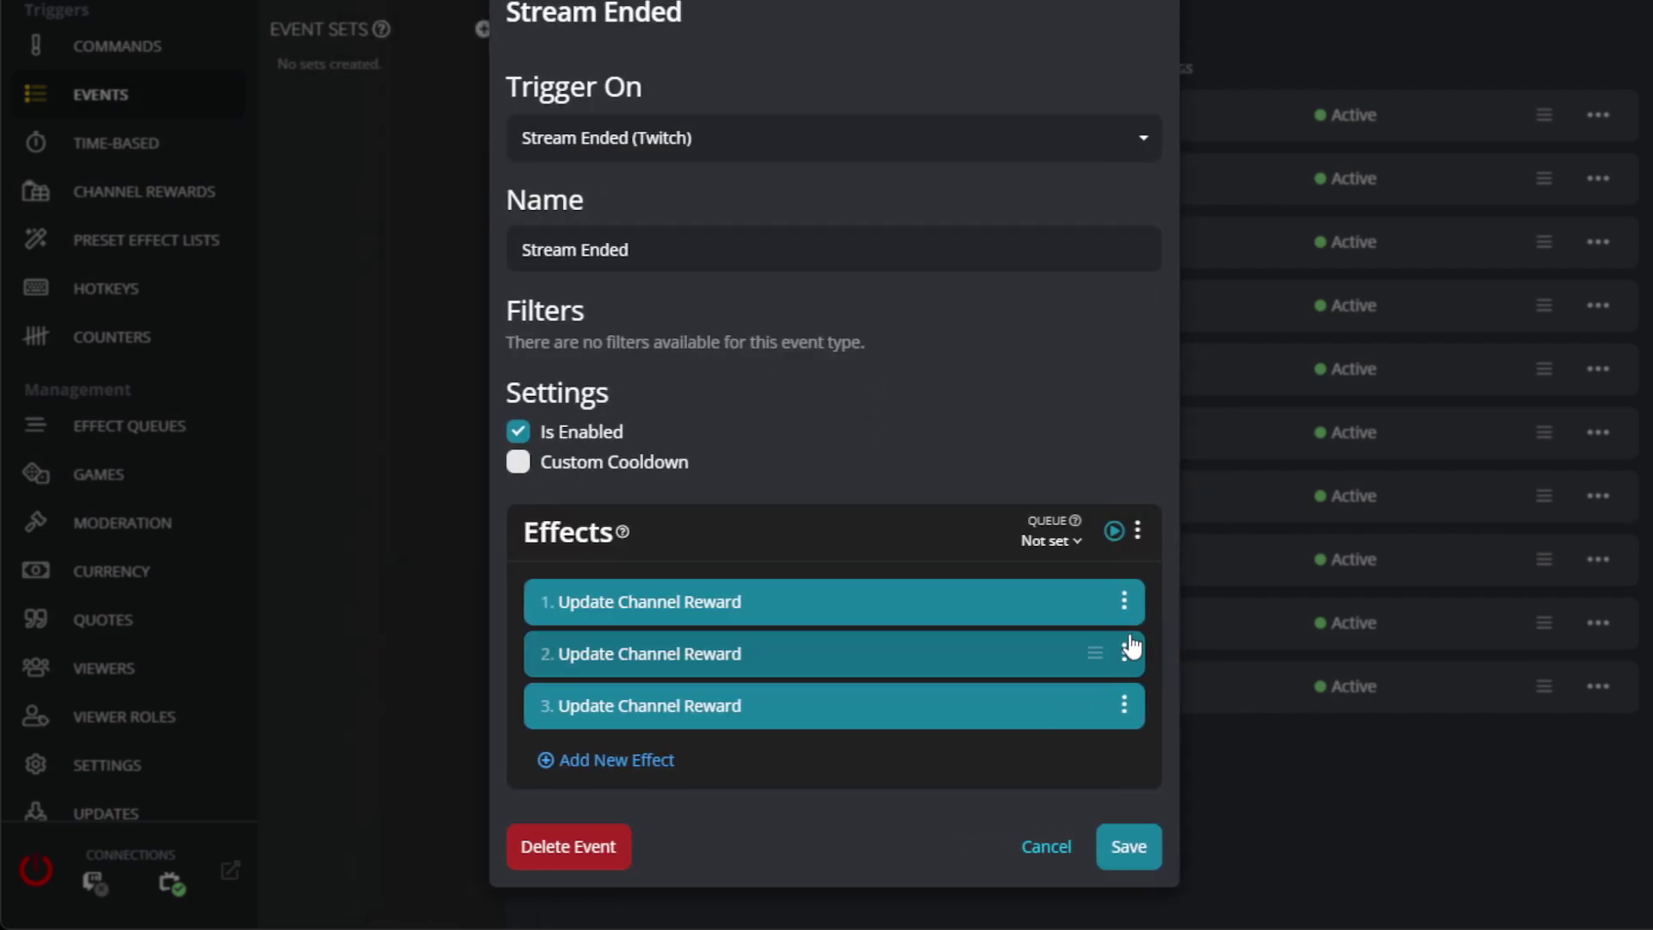
click(1138, 853)
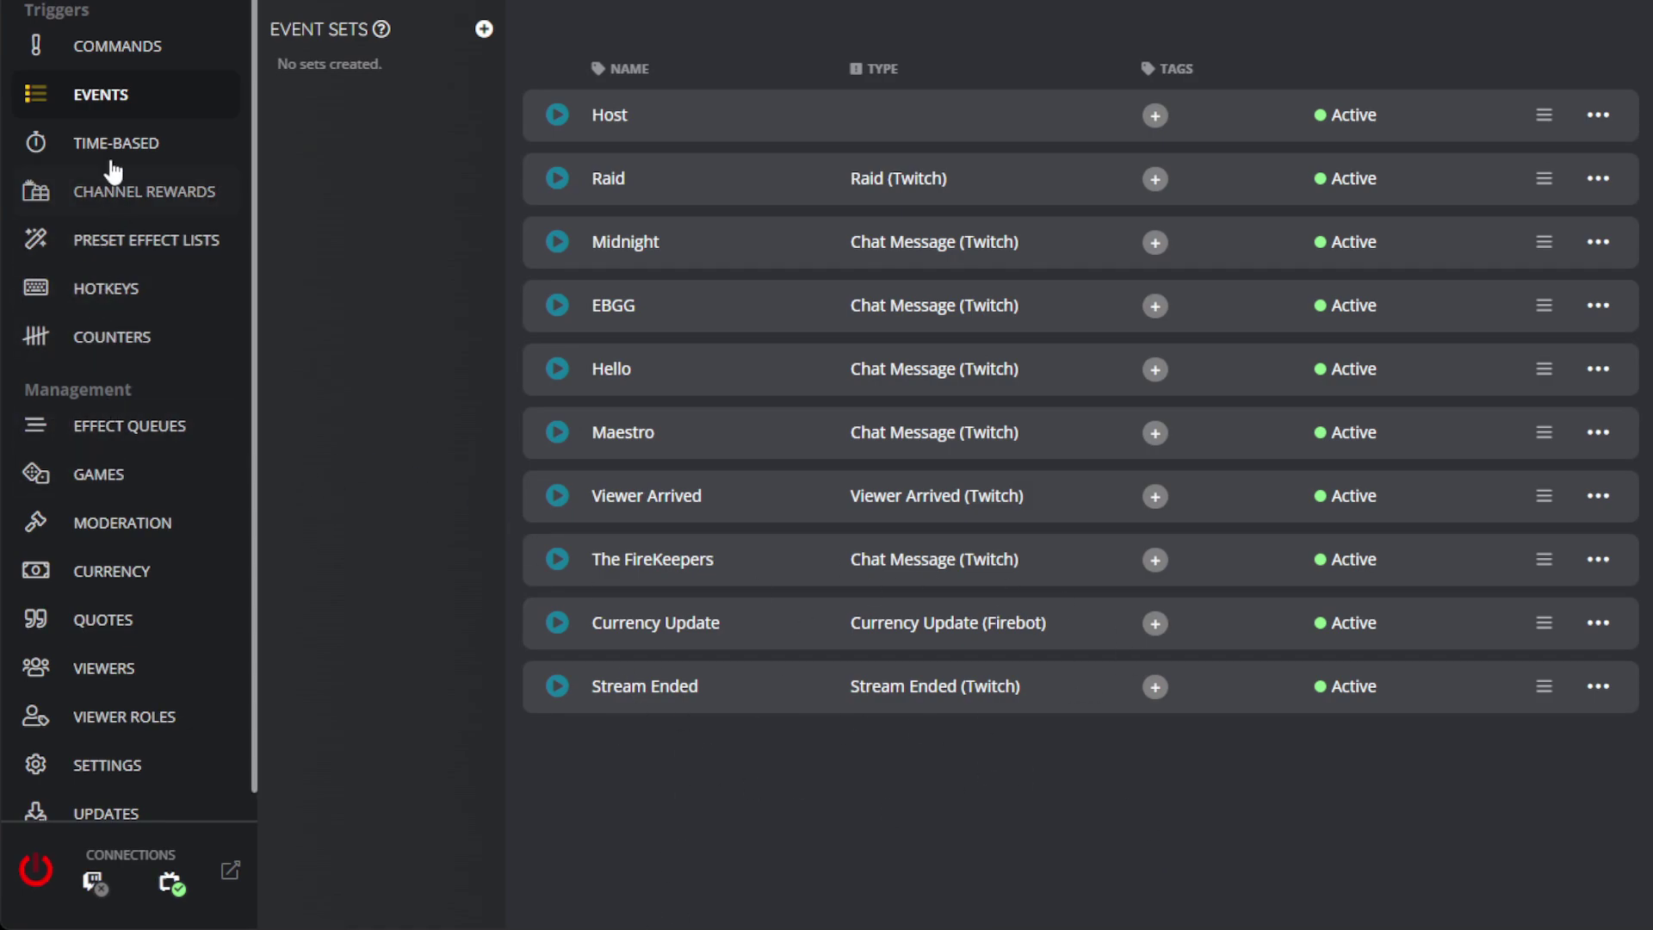
Open the stream's chat feed view
click(86, 3)
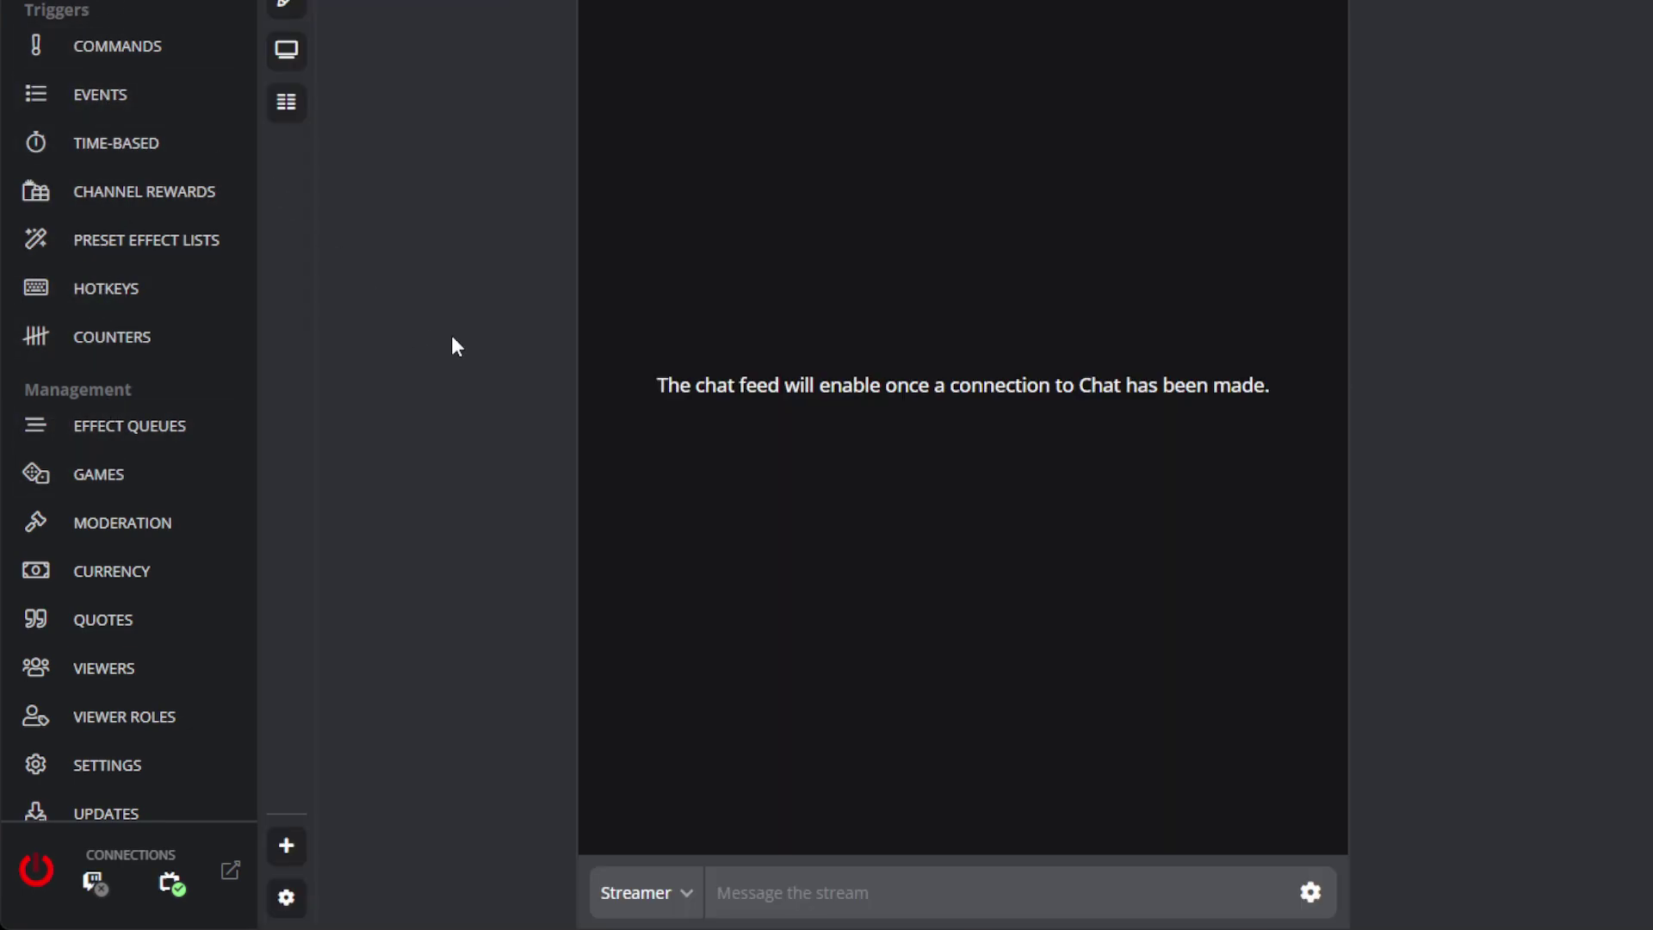